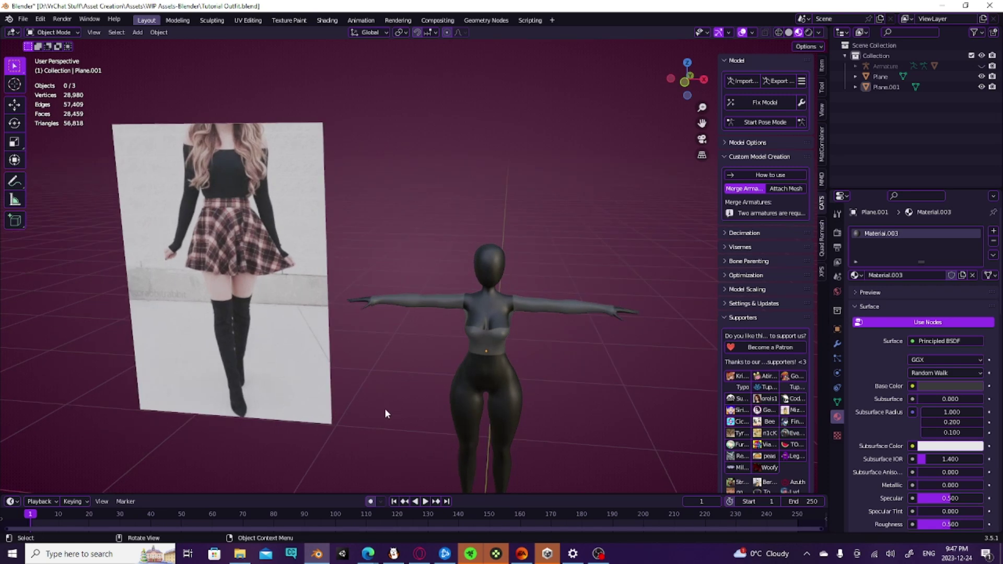
Examine the avatar body and the outfit reference image from several angles, including the front view
middle_click_drag(412, 326, 366, 281, "shift")
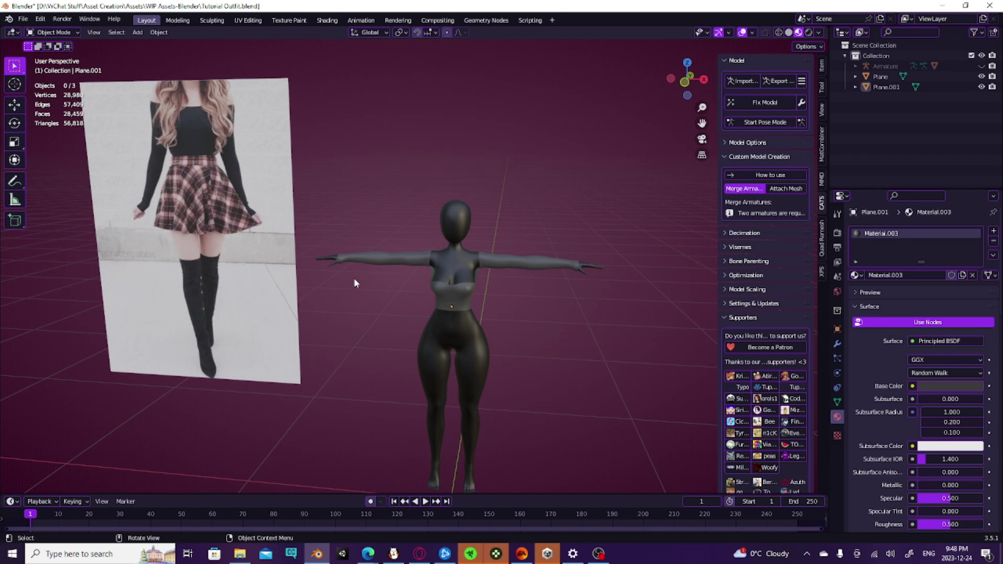
left_click(399, 260)
scroll(456, 276, "up", 3)
scroll(372, 336, "down", 6)
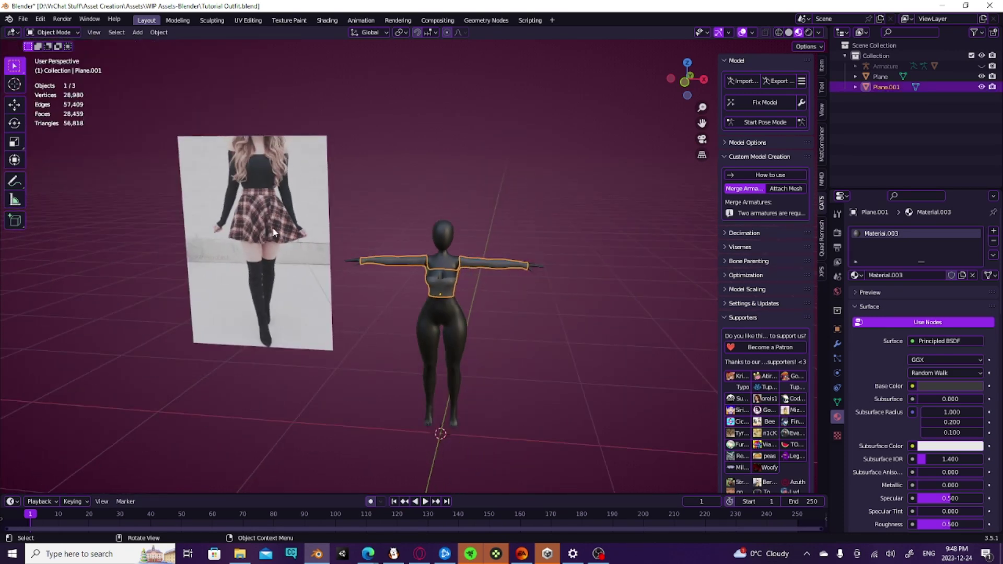
middle_click_drag(541, 397, 463, 381)
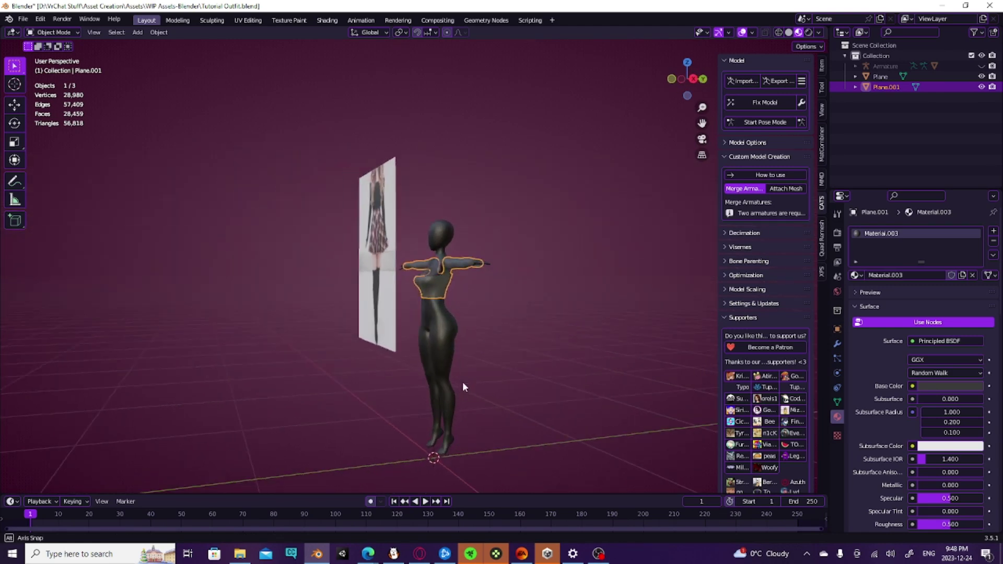
left_click(305, 323)
middle_click_drag(372, 346, 490, 365)
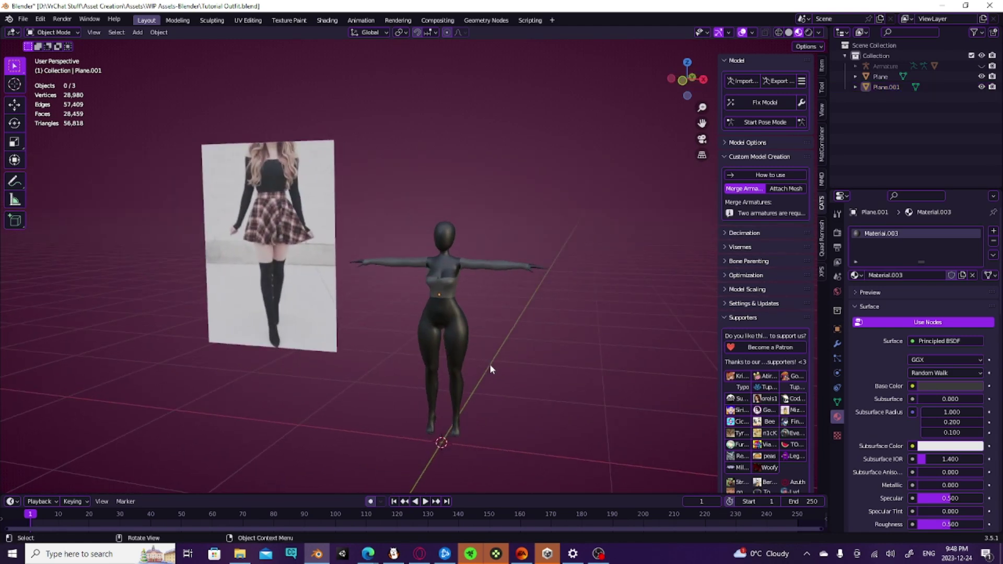
scroll(484, 369, "up", 2)
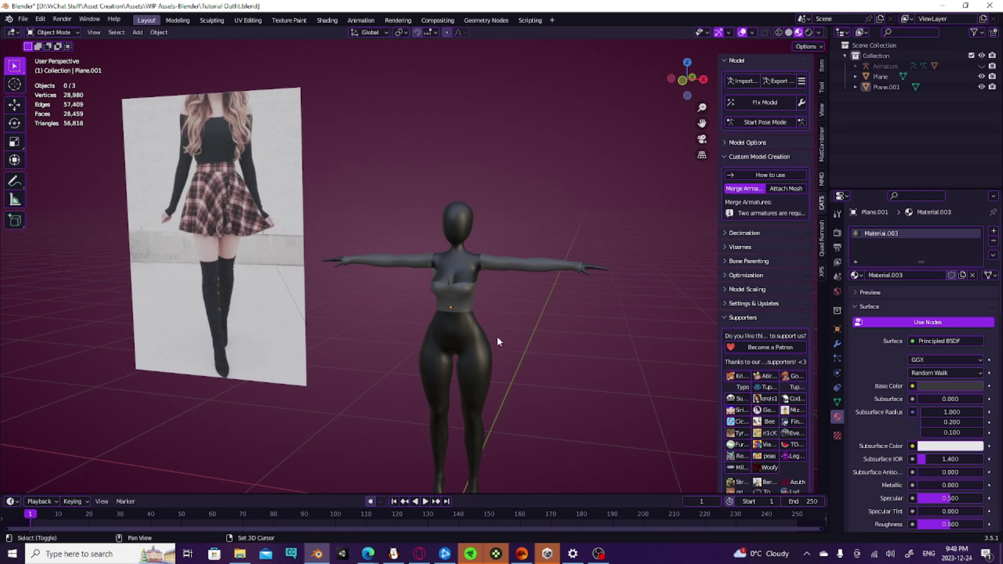
middle_click_drag(524, 355, 437, 302)
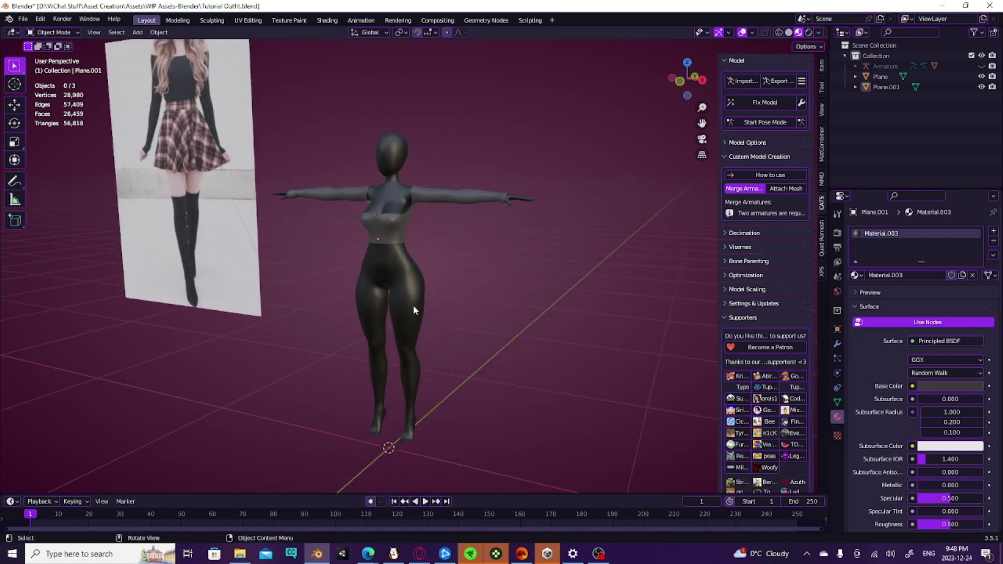
key("KP_1")
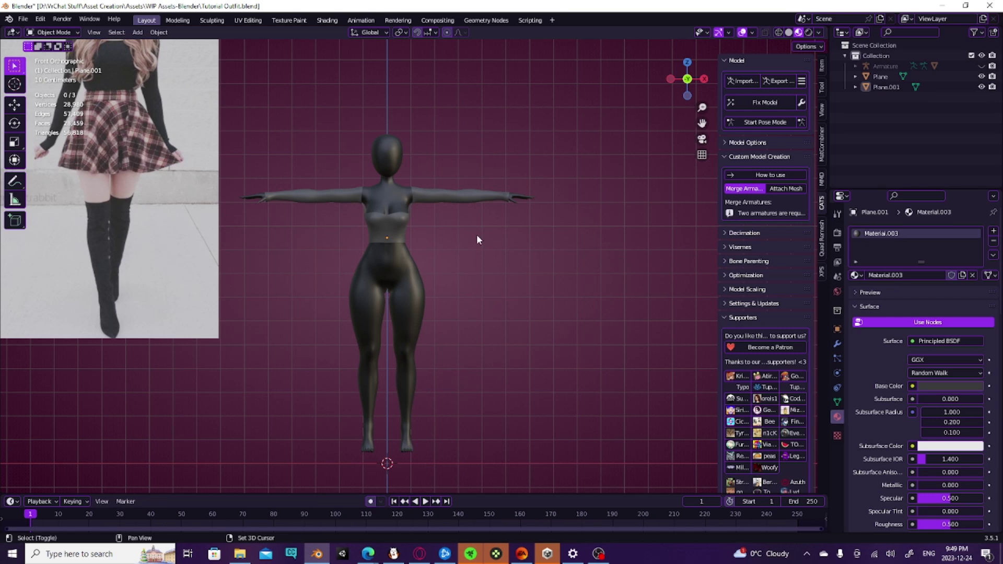
middle_click_drag(476, 235, 536, 286, "shift")
scroll(529, 338, "up", 1)
middle_click_drag(530, 342, 454, 256)
key("shift+a")
mouse_move(456, 257)
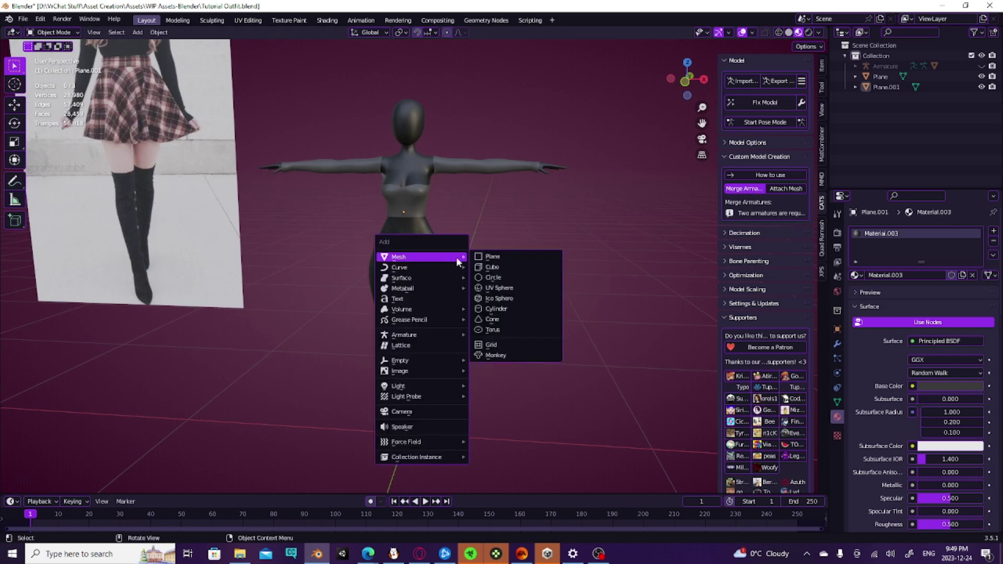
key("Escape")
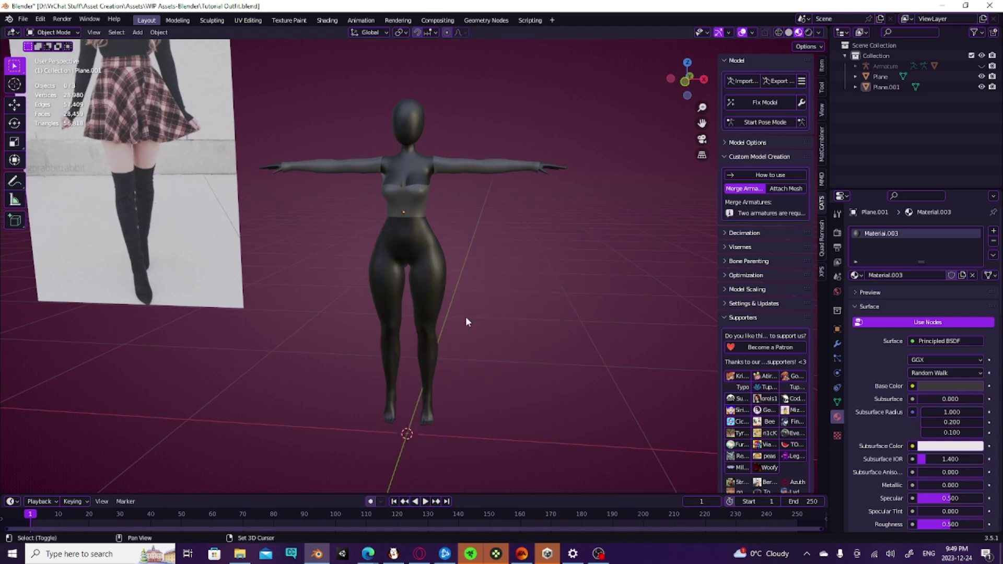
key("shift+a")
mouse_move(465, 316)
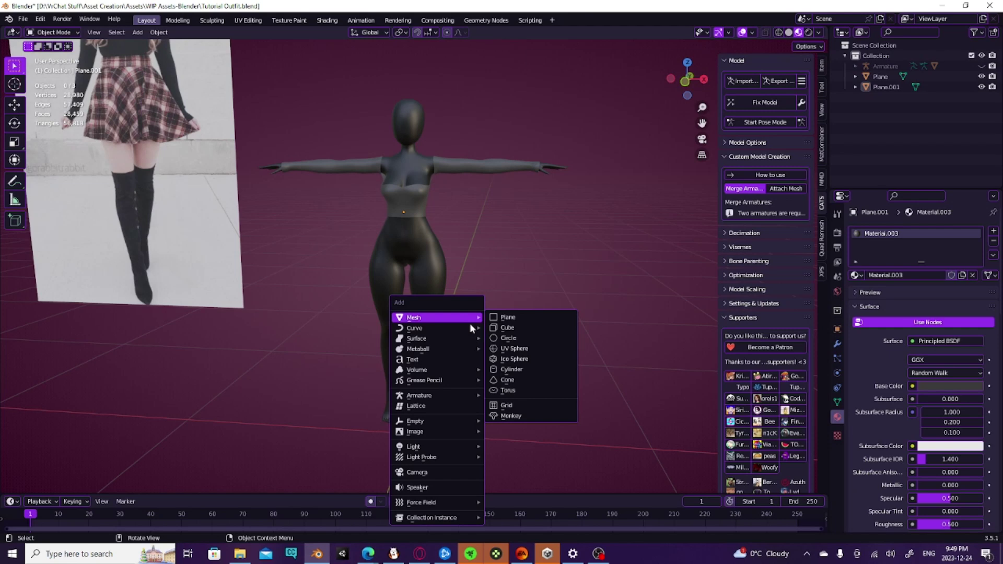
left_click(505, 372)
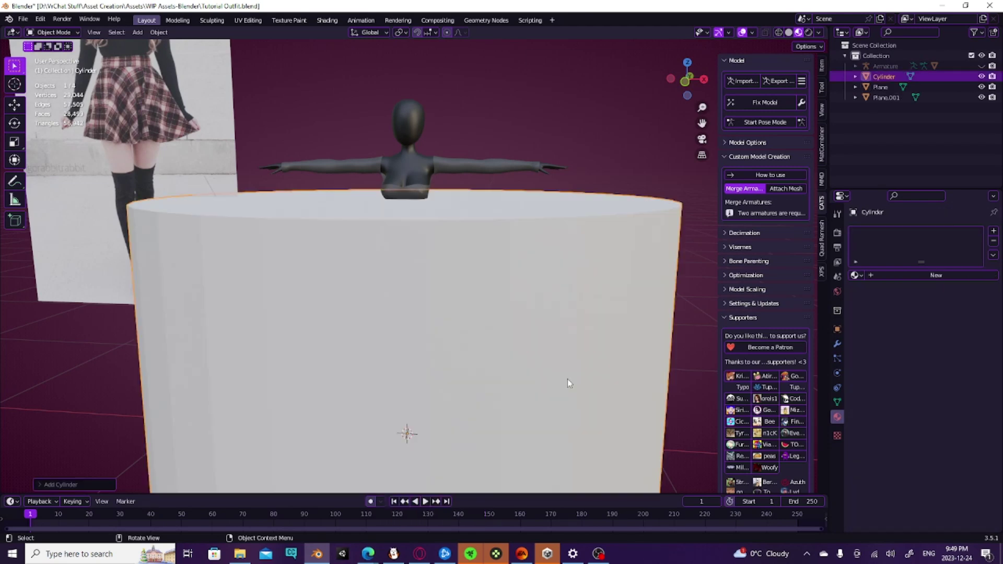
scroll(538, 321, "down", 4)
middle_click_drag(487, 310, 552, 329)
key("Tab")
scroll(504, 337, "up", 3)
scroll(477, 332, "down", 1)
key("Tab")
key("Tab")
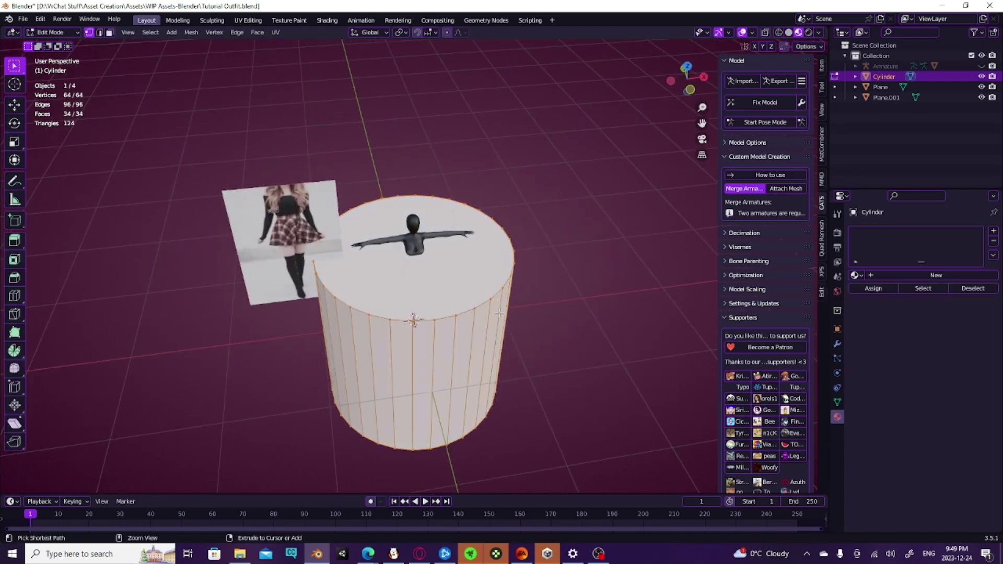
key("Tab")
key("Delete")
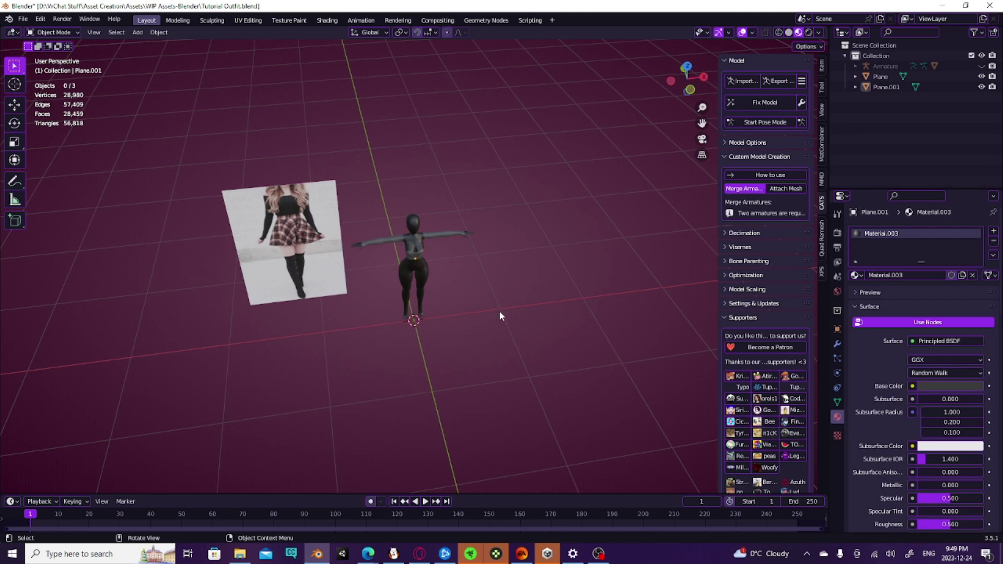
Add a cylinder mesh around the avatar and set its vertex count to 16
key("shift+a")
mouse_move(499, 312)
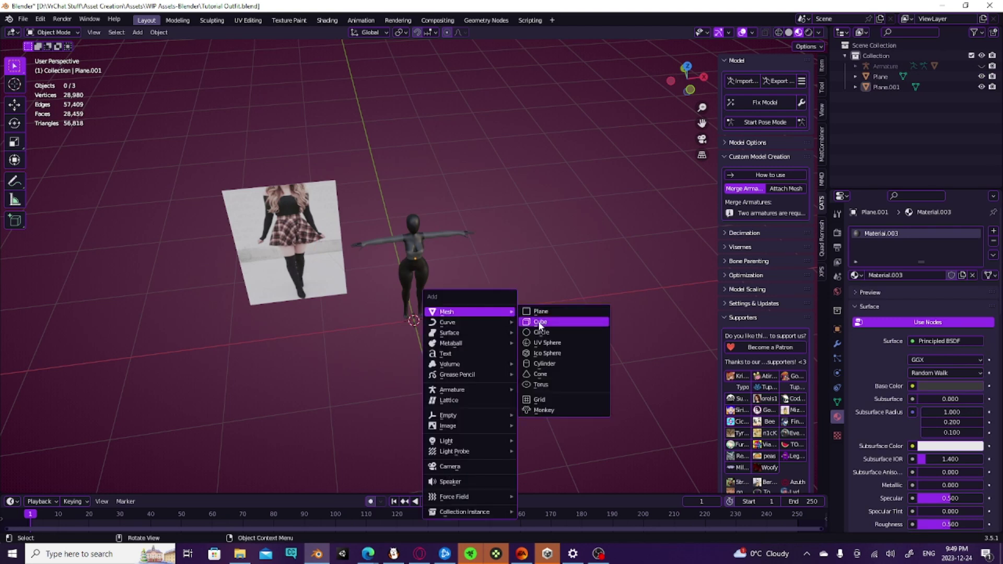
left_click(543, 363)
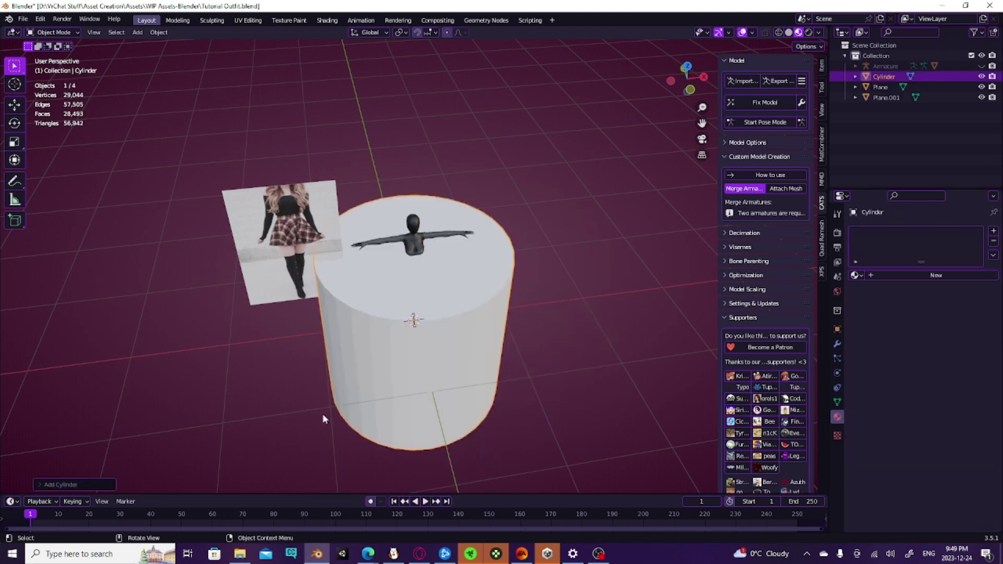
left_click(82, 484)
left_click_drag(134, 359, 157, 359)
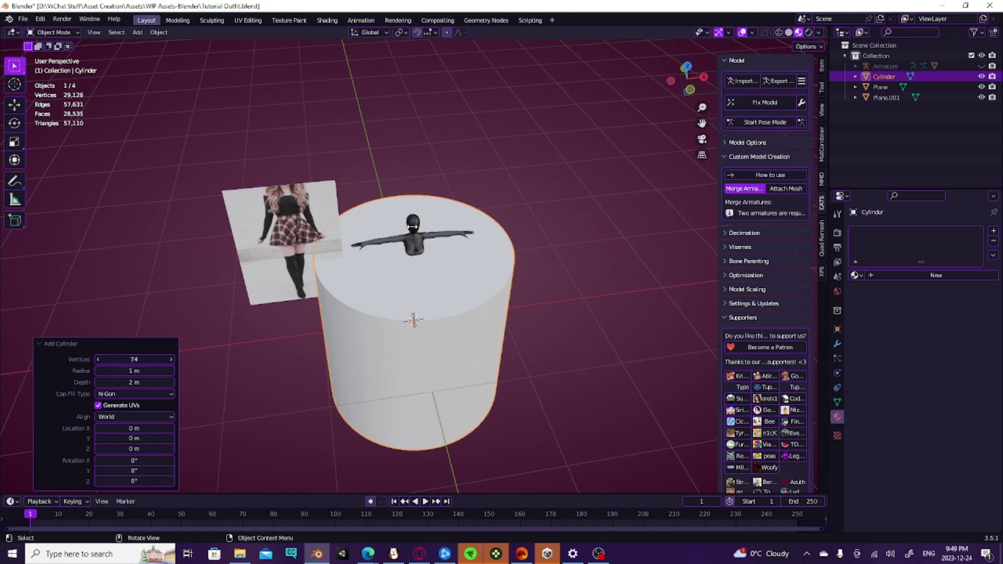
left_click_drag(412, 227, 379, 239)
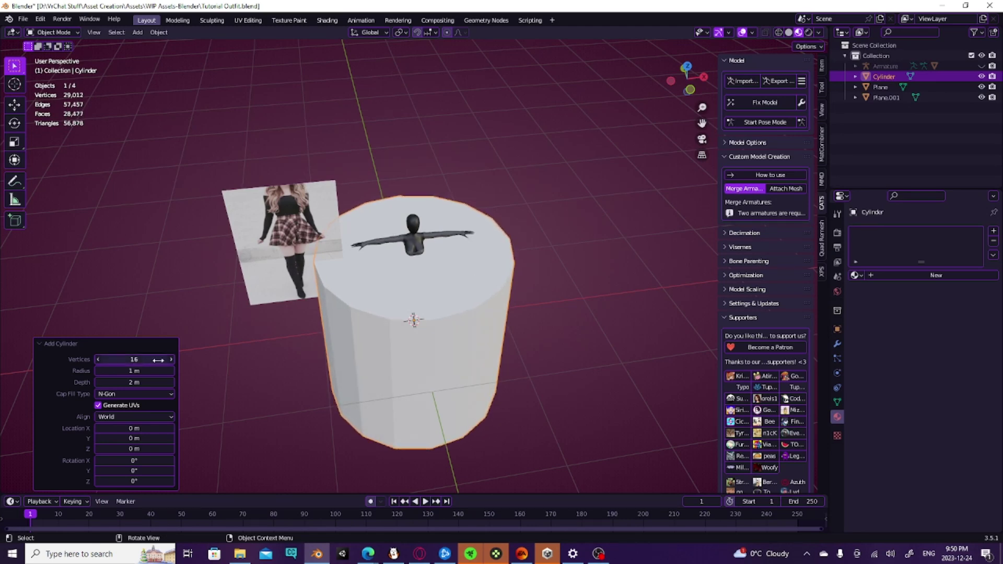
Delete the cylinder's top and bottom cap faces in Edit Mode, keeping only the side walls
middle_click_drag(476, 370, 459, 321)
key("Tab")
scroll(470, 295, "up", 3)
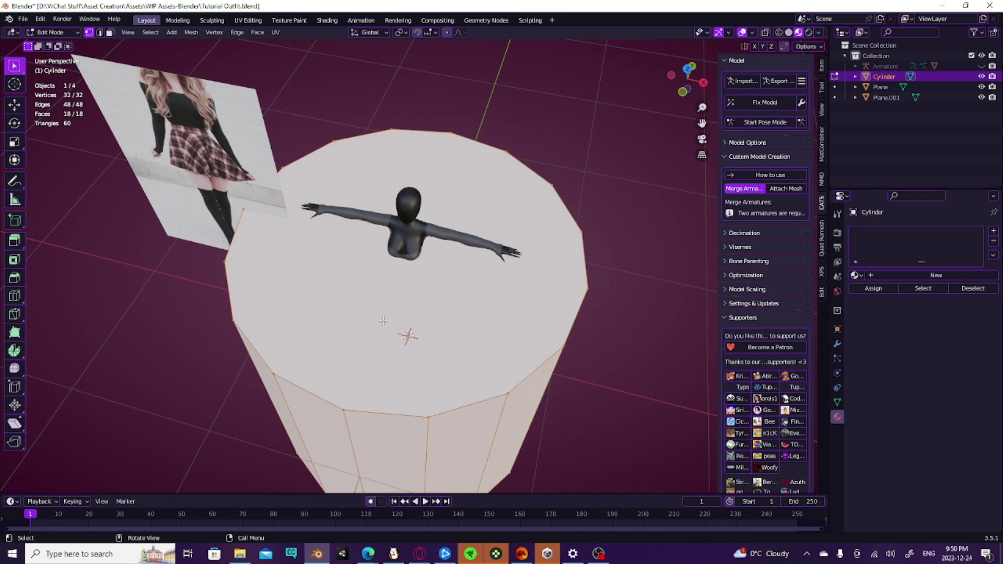
scroll(284, 276, "down", 4)
middle_click_drag(324, 298, 416, 336)
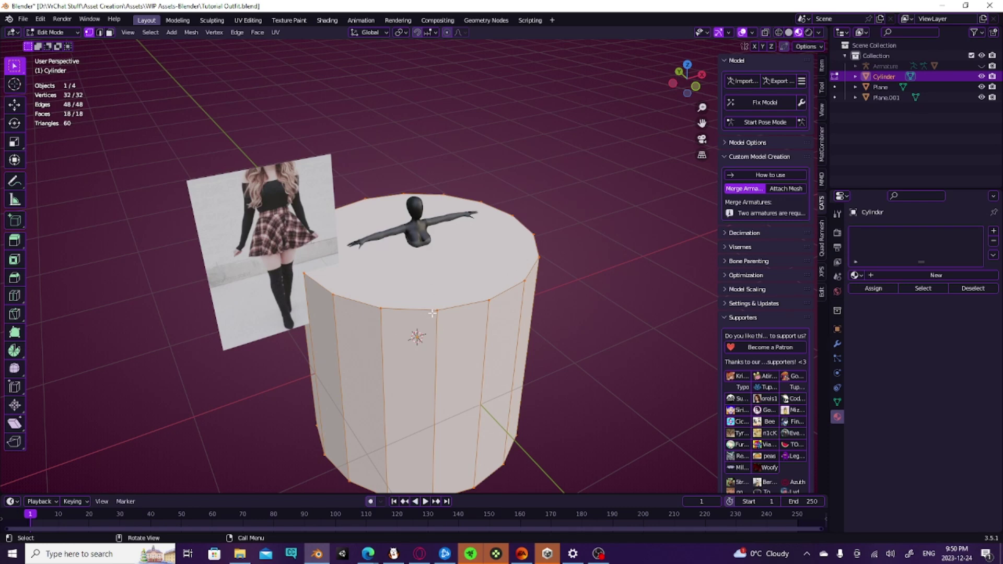
key("3")
middle_click_drag(528, 349, 475, 341)
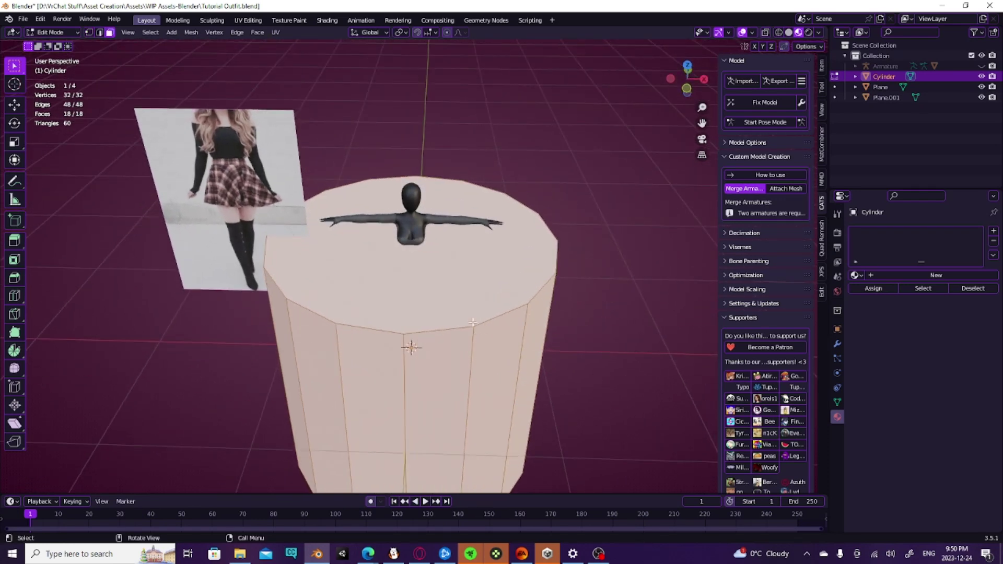
left_click(414, 290)
middle_click_drag(563, 350, 406, 246)
left_click(414, 246, "shift")
middle_click_drag(533, 310, 492, 366)
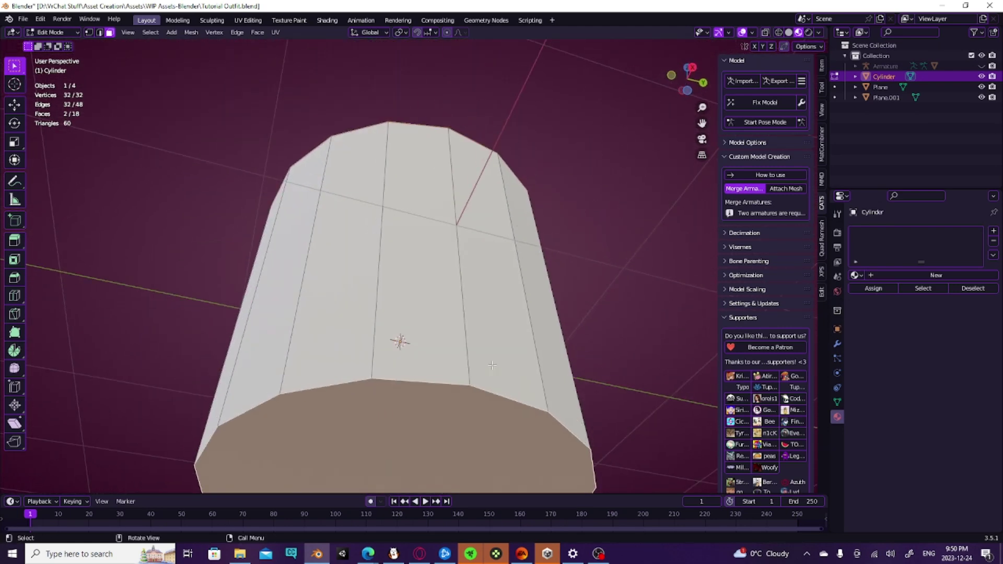
scroll(492, 366, "down", 2)
right_click(387, 364)
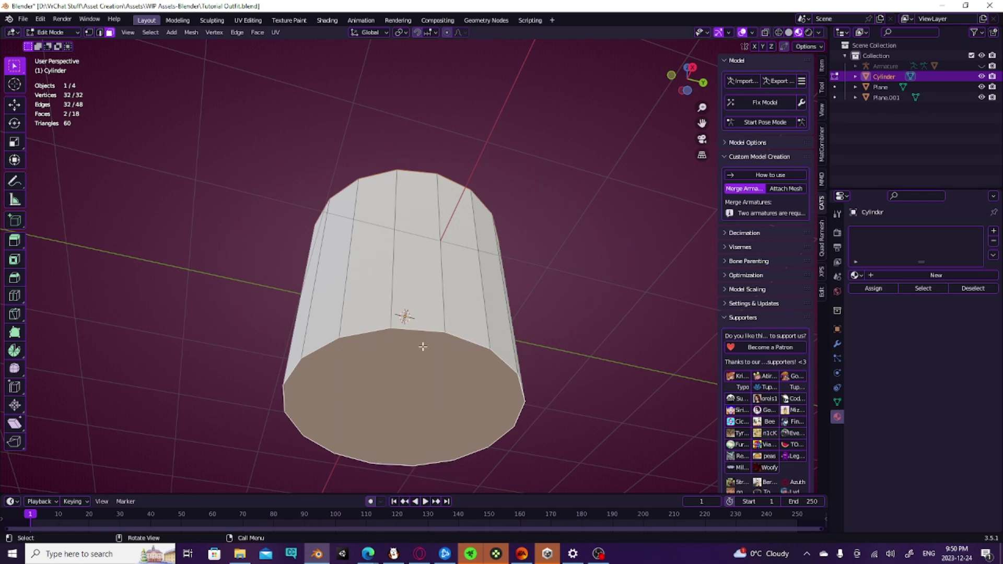
key("x")
left_click(390, 358)
middle_click_drag(390, 358, 537, 384)
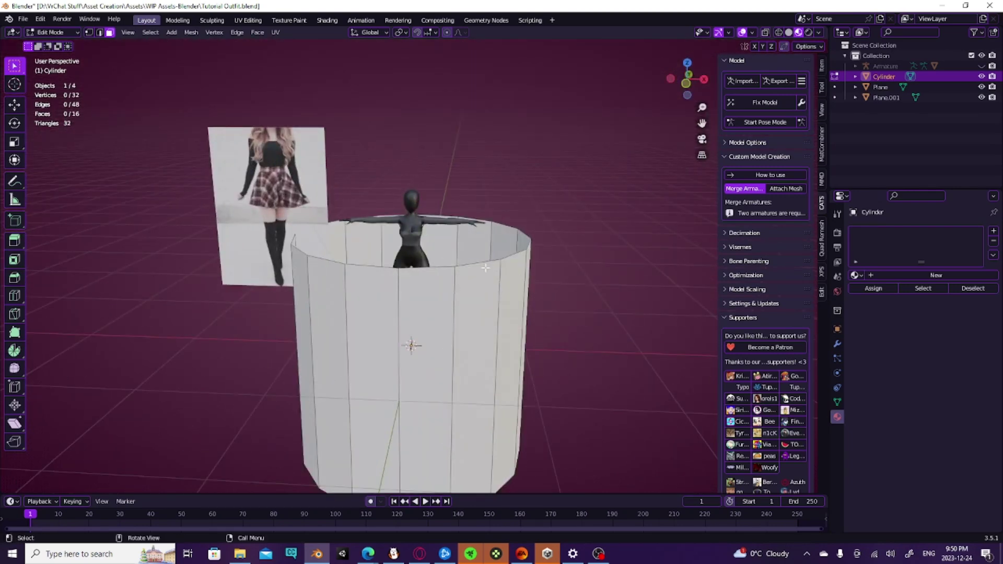
Select the cylinder's top edge loop and scale it to fit the torso, by about 0.104, 0.736 and 1.114 in succession
key("1")
left_click(457, 268, "alt")
key("KP_1")
middle_click_drag(606, 232, 577, 255)
key("s")
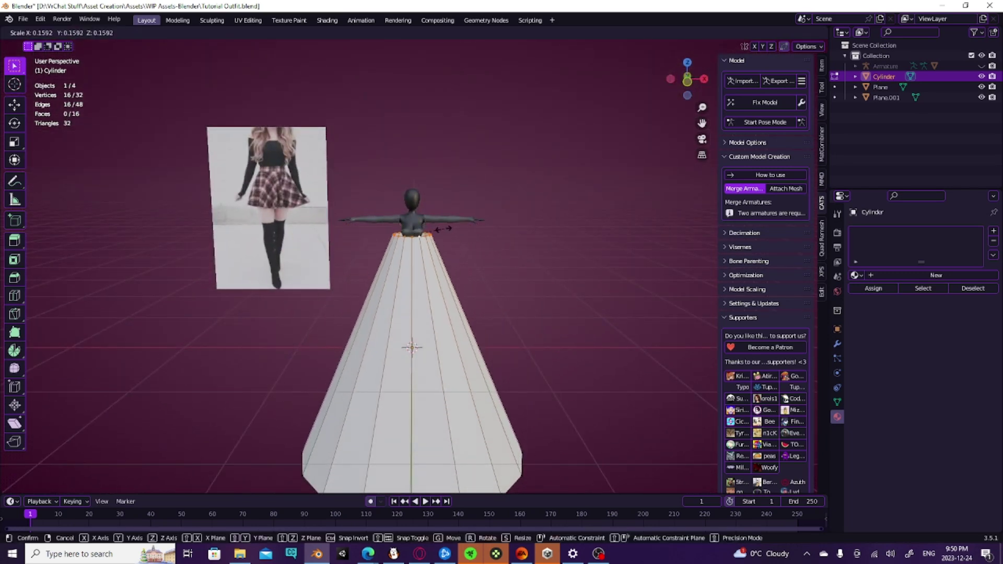
left_click(434, 229)
scroll(449, 226, "up", 7)
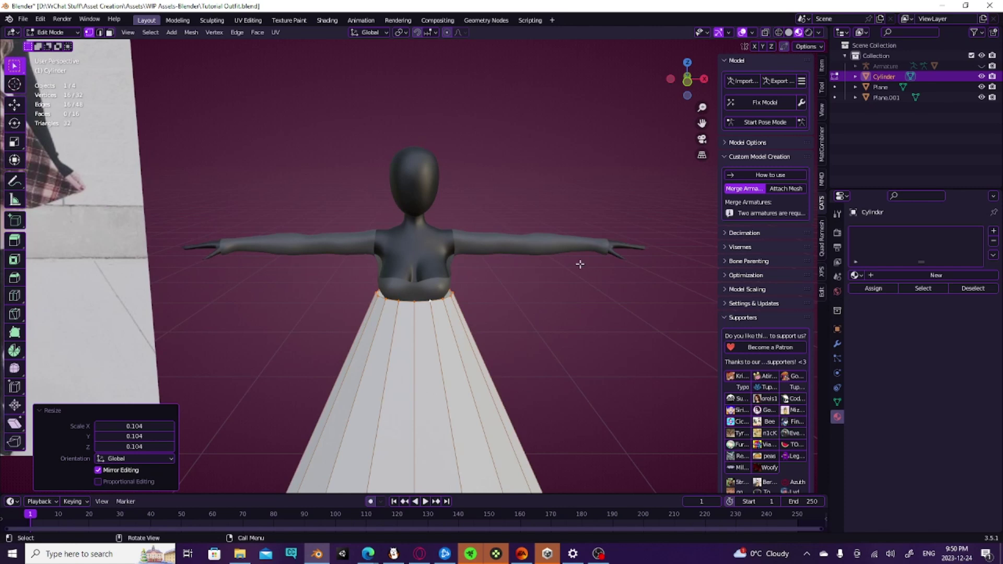
key("s")
left_click(533, 267)
middle_click_drag(533, 266, 437, 270)
key("s")
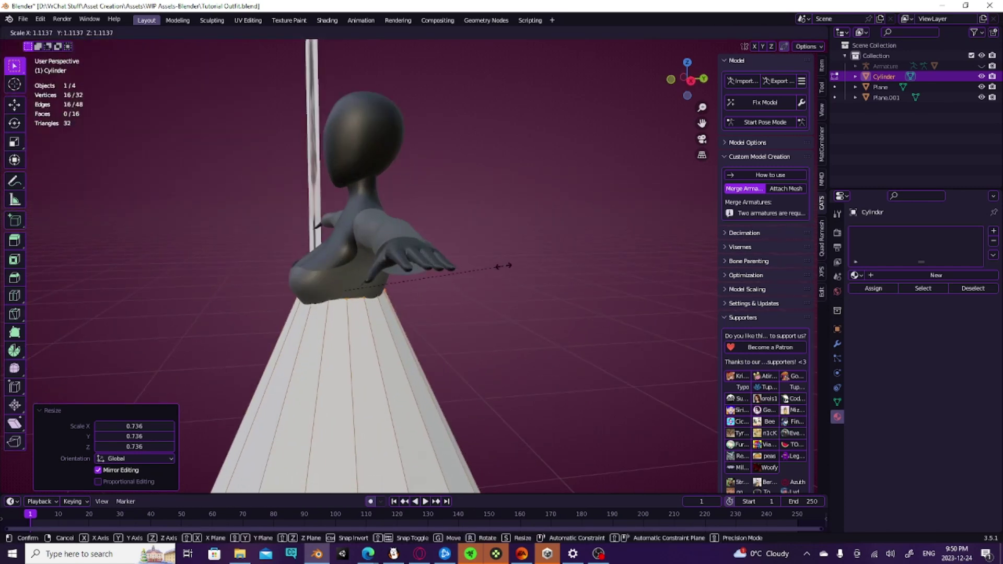
left_click(504, 266)
Lower the top edge loop about 0.072 m along Z to the waist and scale it by about 0.905
key("g")
key("z")
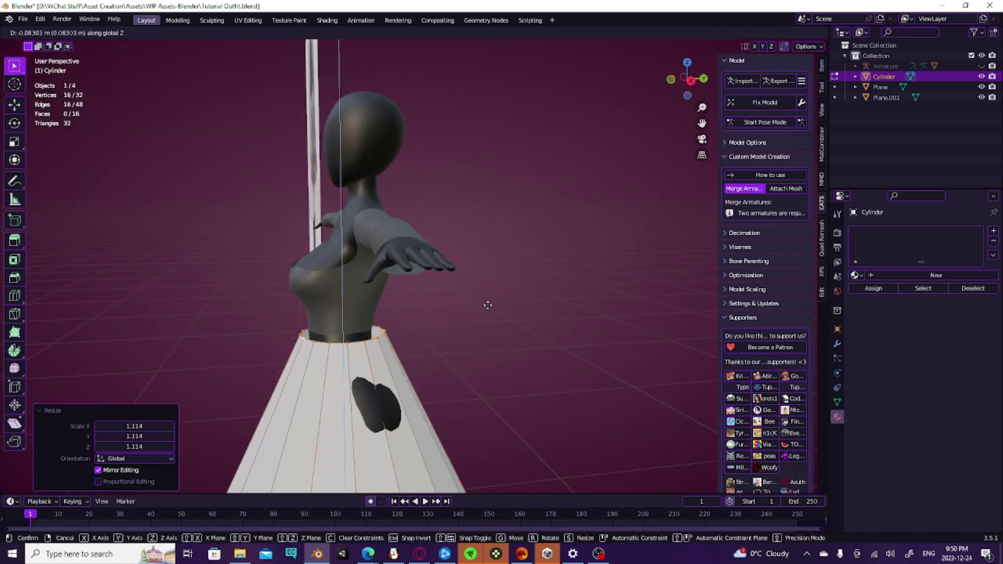
left_click(487, 306)
key("s")
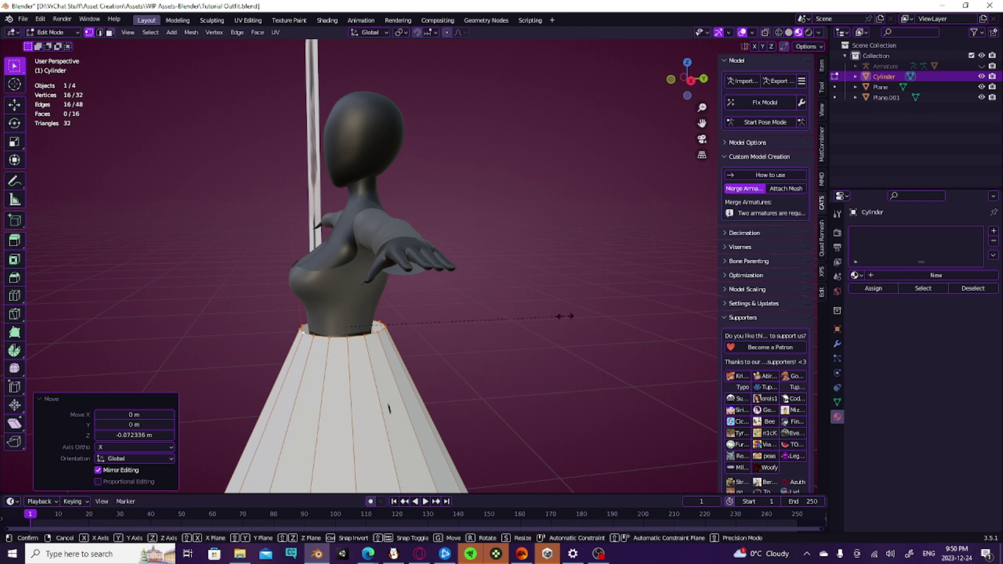
left_click(541, 315)
Select the cylinder's bottom edge loop and raise it about 1.546 m along Z to shorten the skirt
middle_click_drag(425, 394, 449, 401)
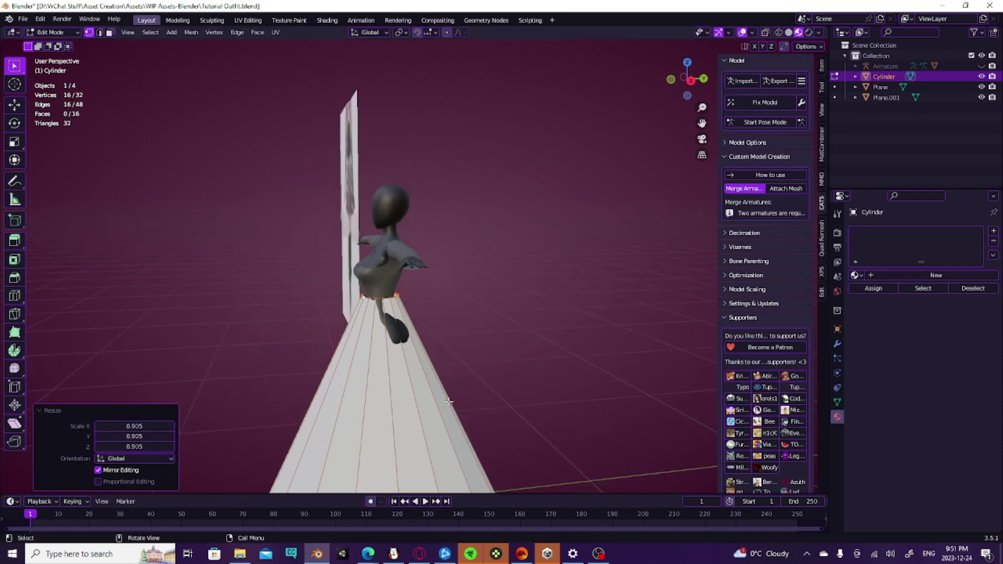
scroll(381, 399, "down", 5)
middle_click_drag(426, 335, 490, 341)
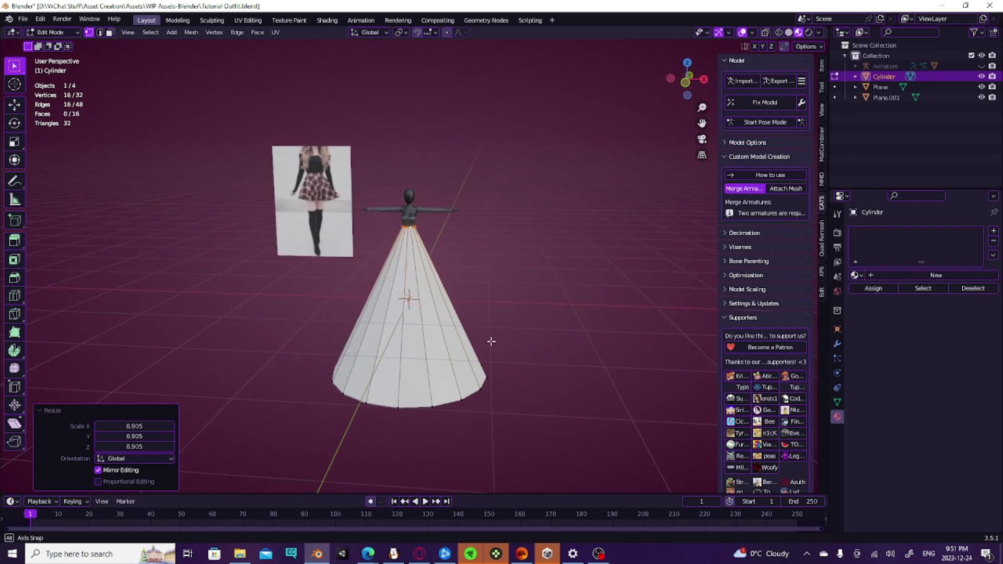
mouse_move(502, 391)
middle_mouse_down()
mouse_move(362, 383)
mouse_move(487, 385)
mouse_move(613, 369)
mouse_move(510, 375)
middle_mouse_up()
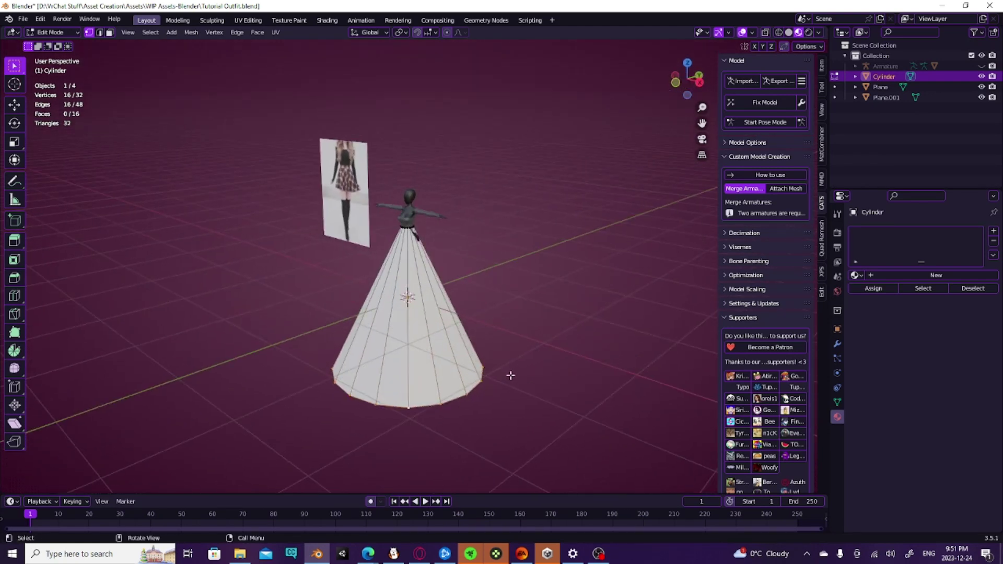
key("g")
key("z")
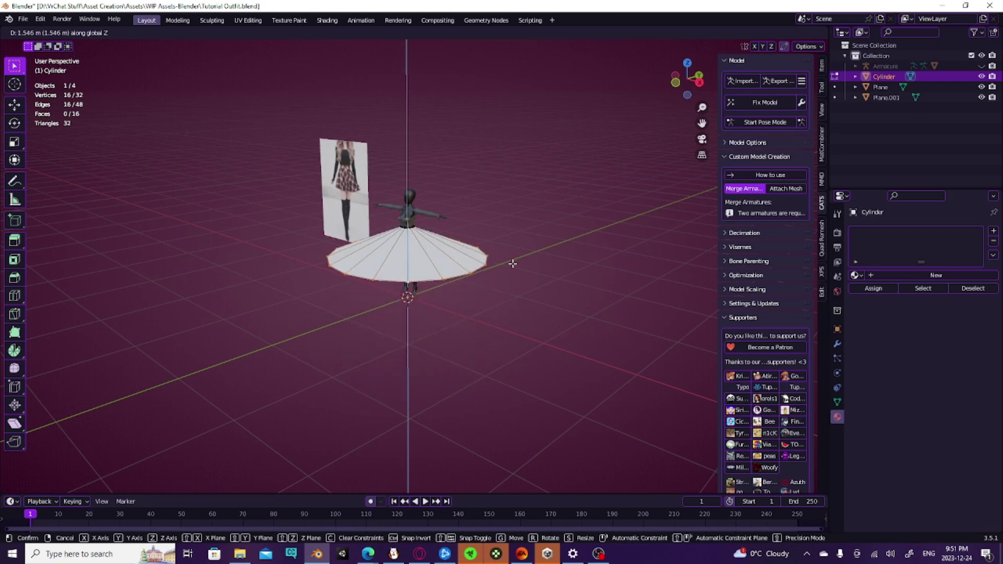
left_click(513, 263)
Scale the bottom edge loop by about 0.264 to form the skirt's hem, and check the shape in front view
middle_click_drag(513, 263, 559, 266)
key("s")
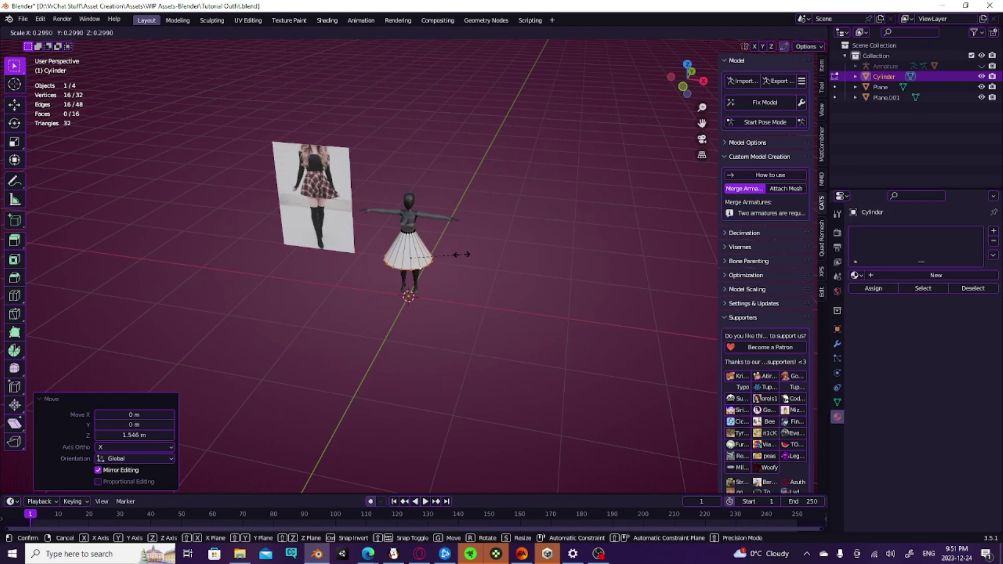
left_click(454, 255)
scroll(452, 256, "up", 2)
middle_click_drag(453, 255, 477, 228)
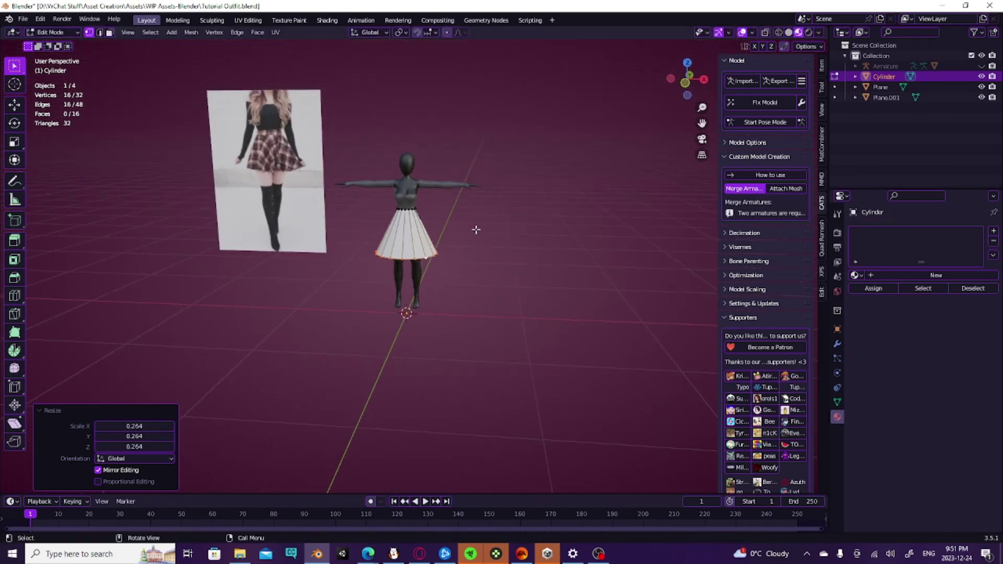
key("KP_1")
scroll(483, 227, "up", 6)
middle_click_drag(501, 259, 520, 386, "shift")
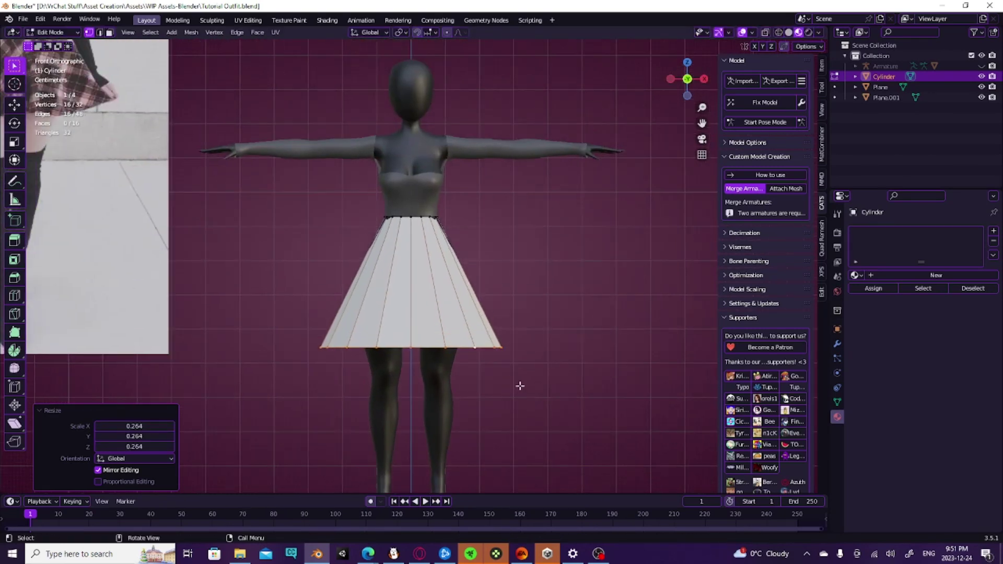
Raise the skirt's bottom edge loop about 0.046 m along Z and scale it by about 0.602 to narrow the hem
key("g")
key("z")
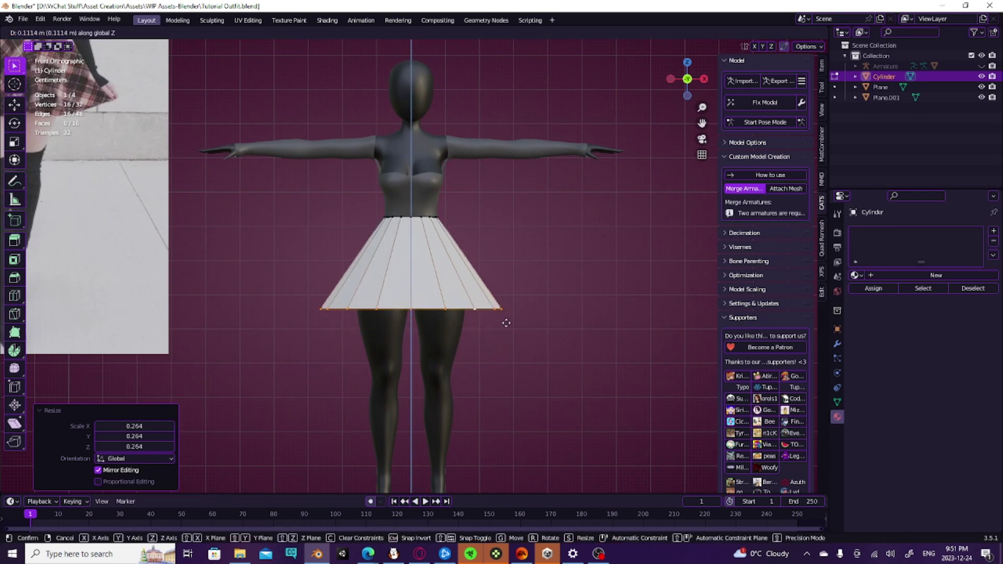
left_click(502, 334)
key("s")
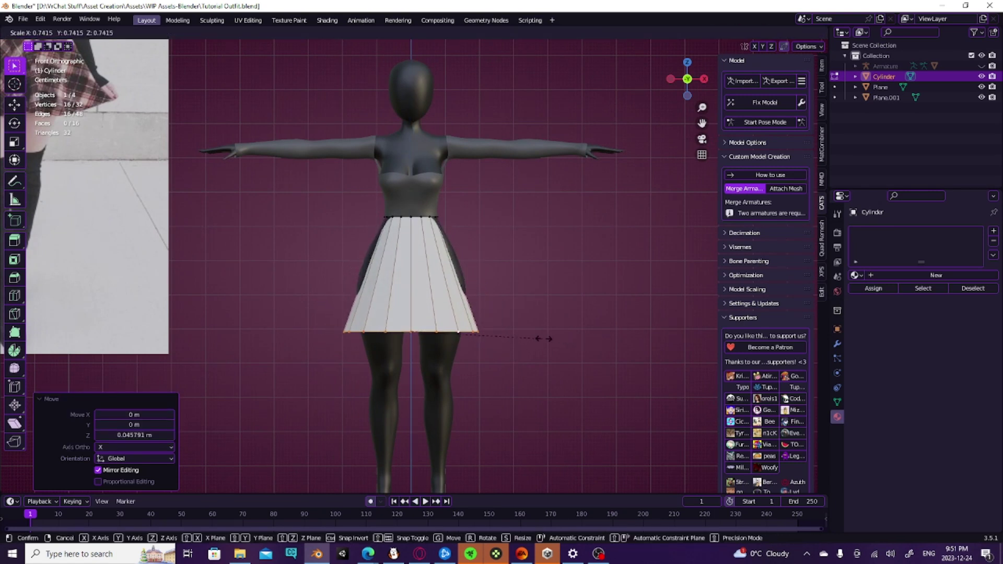
left_click(519, 340)
middle_click_drag(509, 365, 539, 386)
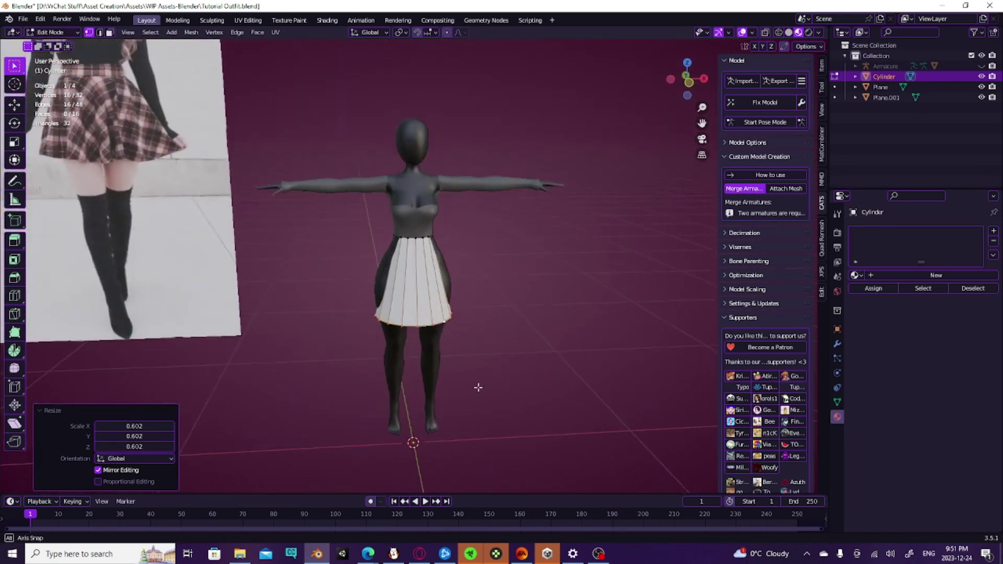
middle_click_drag(478, 388, 475, 388)
scroll(474, 388, "down", 2)
middle_click_drag(474, 387, 436, 333)
Select the skirt's bottom edge loop and apply Checker Deselect to keep every other hem vertex selected
left_click(502, 389)
middle_click_drag(591, 364, 570, 368)
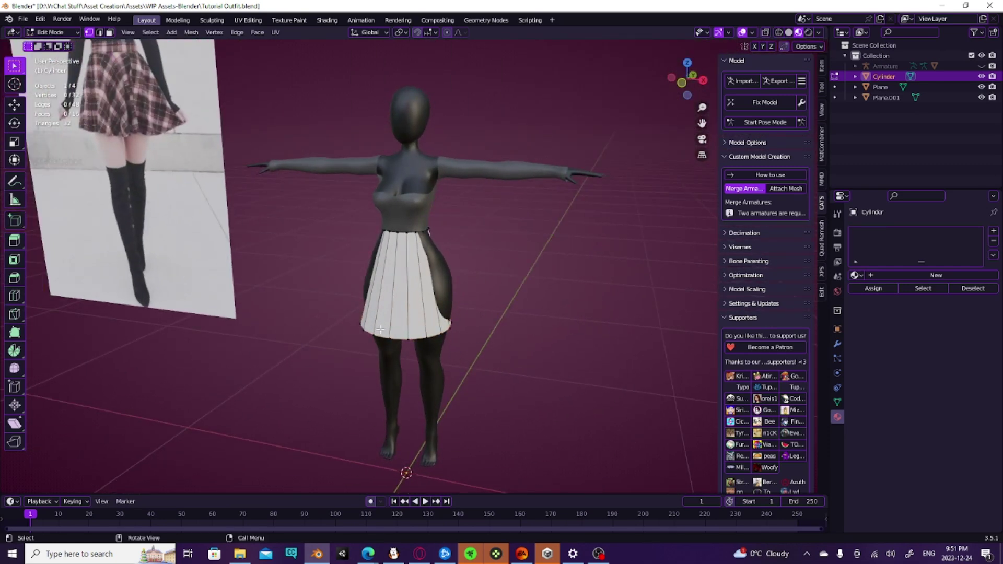
left_click_drag(483, 303, 315, 387)
middle_click_drag(534, 373, 553, 351)
left_click(415, 326, "alt")
scroll(517, 365, "up", 2)
scroll(545, 358, "up", 1)
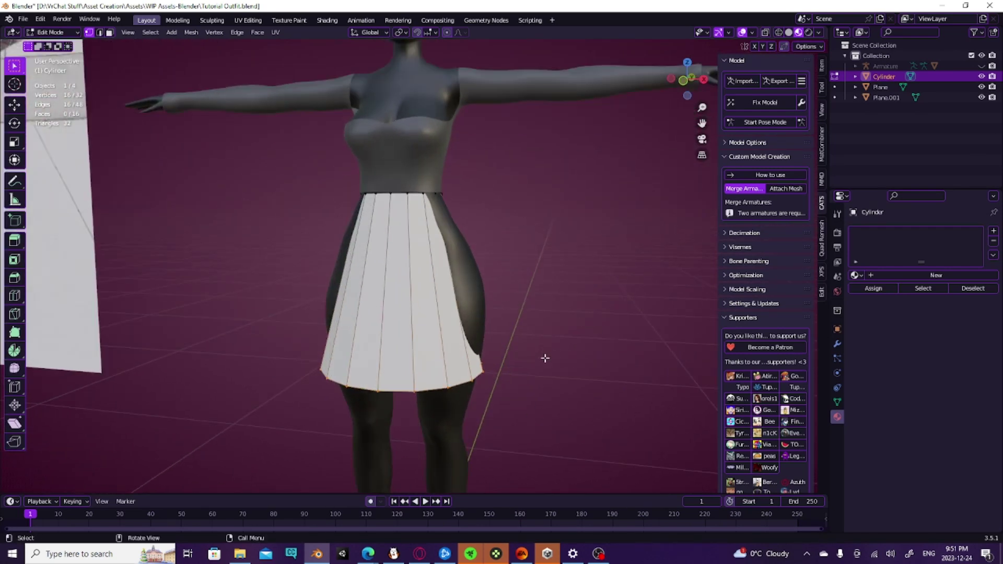
scroll(546, 358, "down", 1)
left_click(150, 32)
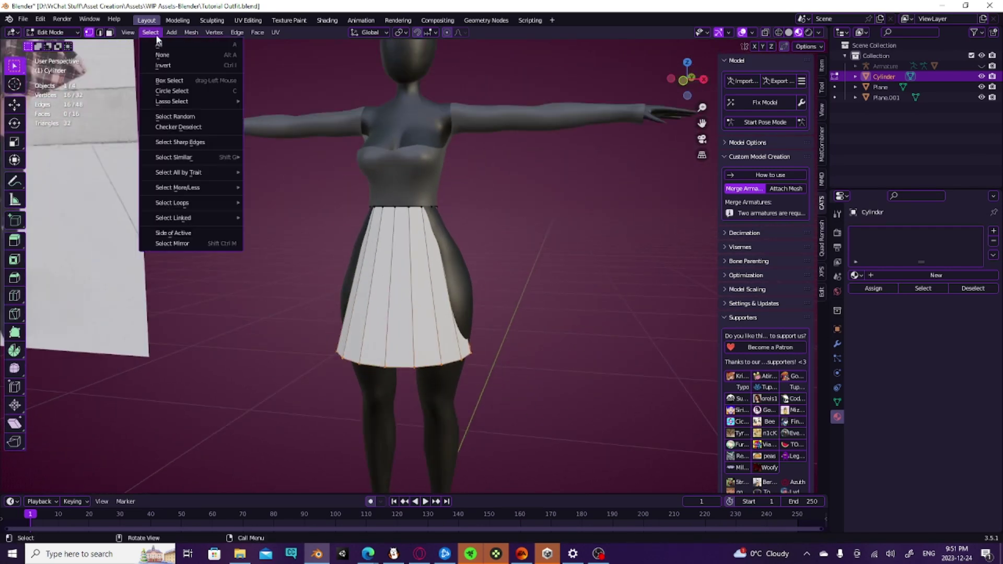
left_click(176, 127)
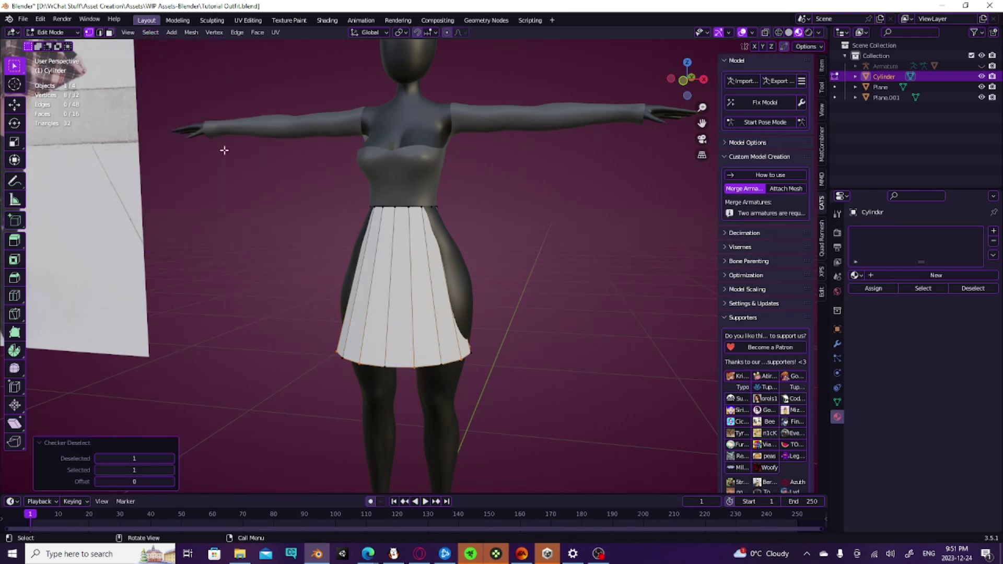
Scale the alternating hem vertices outward by about 1.628 to form the skirt's pleats
middle_click_drag(505, 243, 520, 346)
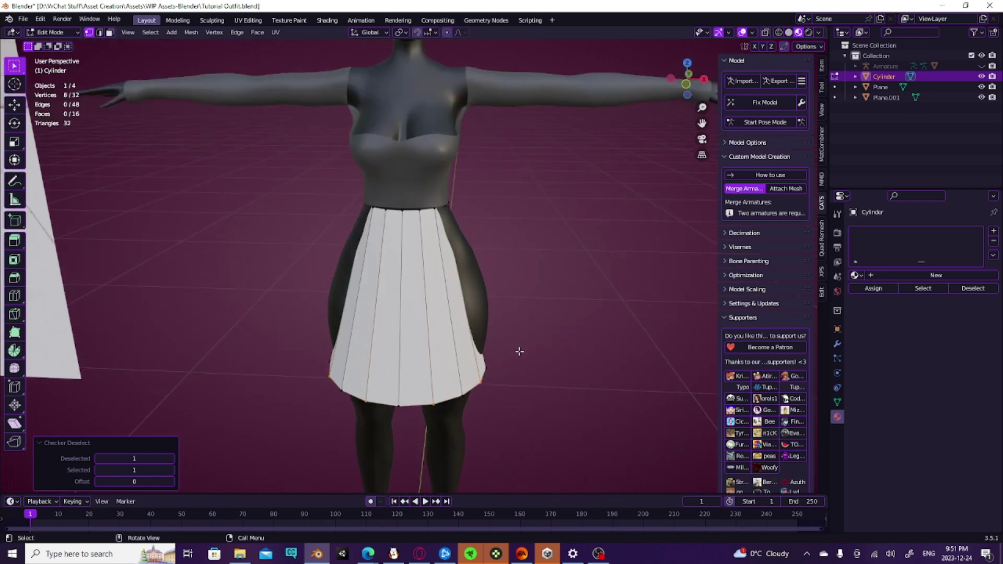
scroll(519, 351, "down", 5)
key("s")
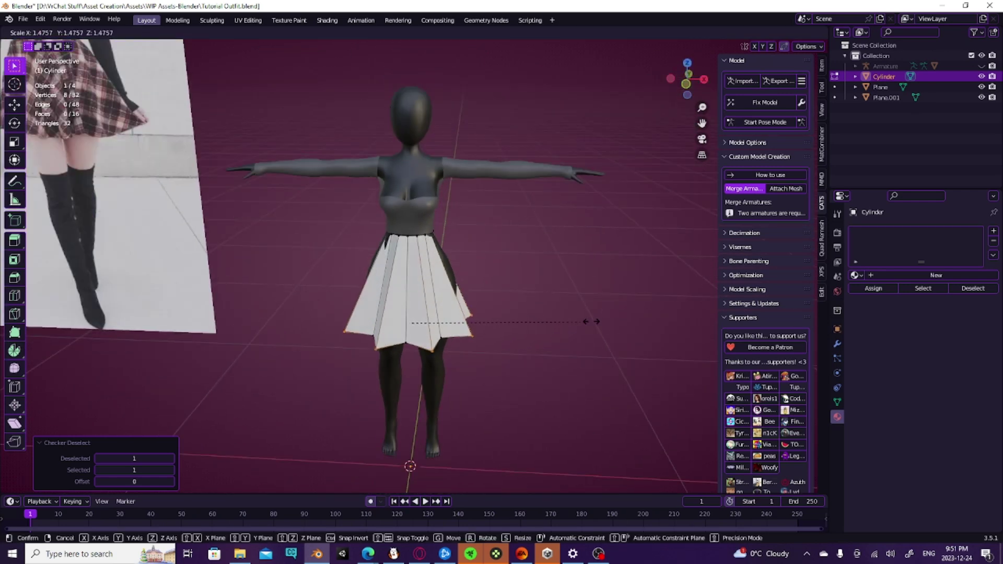
left_click(624, 321)
middle_click_drag(623, 321, 574, 367)
key("s")
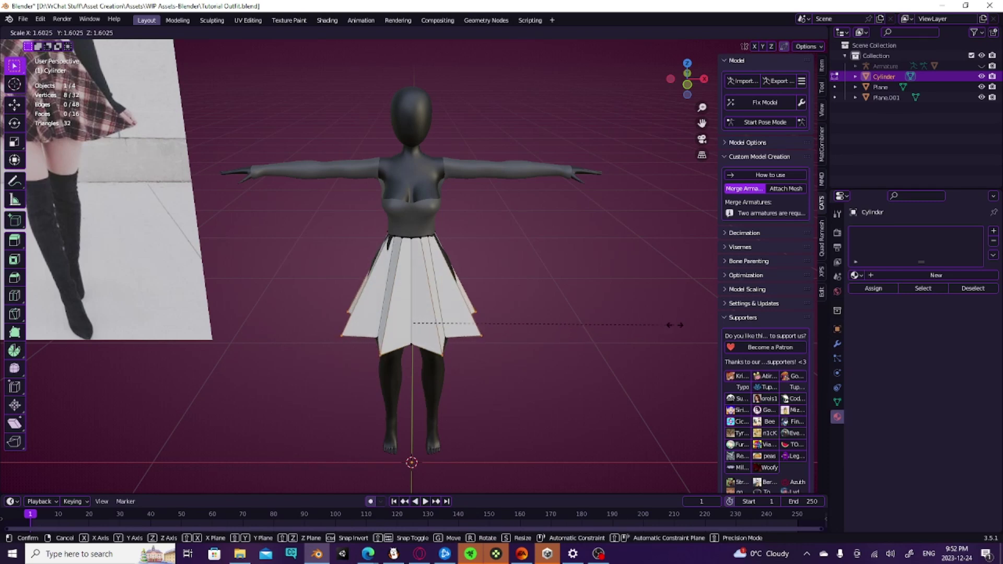
left_click(678, 325)
Examine the pleated hem from below, and inspect the skirt's shape from the front in Object Mode
middle_click_drag(678, 325, 516, 231)
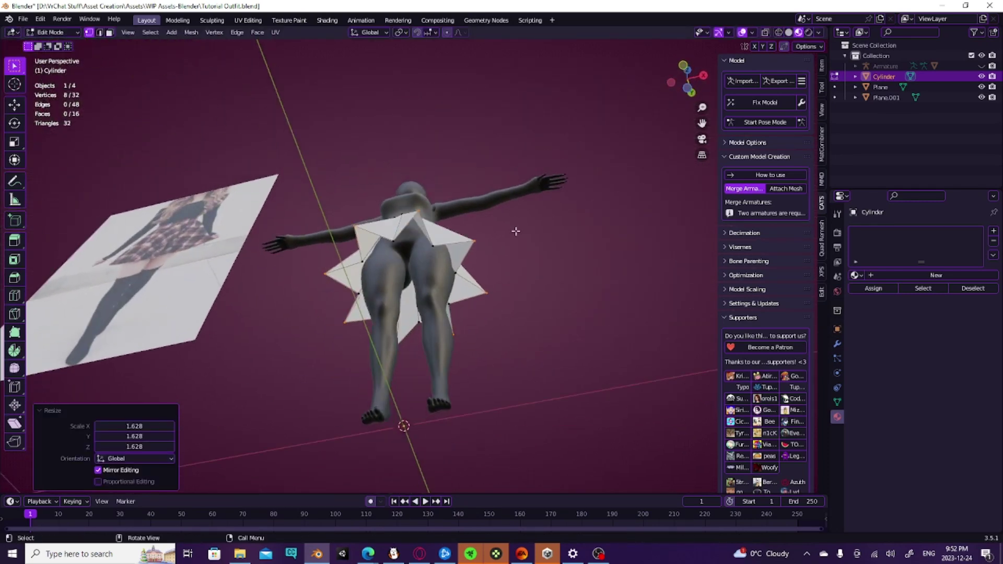
scroll(494, 253, "up", 1)
middle_click_drag(473, 257, 383, 309)
left_click(546, 325)
mouse_move(546, 325)
middle_mouse_down()
mouse_move(439, 357)
mouse_move(354, 365)
mouse_move(331, 301)
mouse_move(533, 315)
middle_mouse_up()
key("Tab")
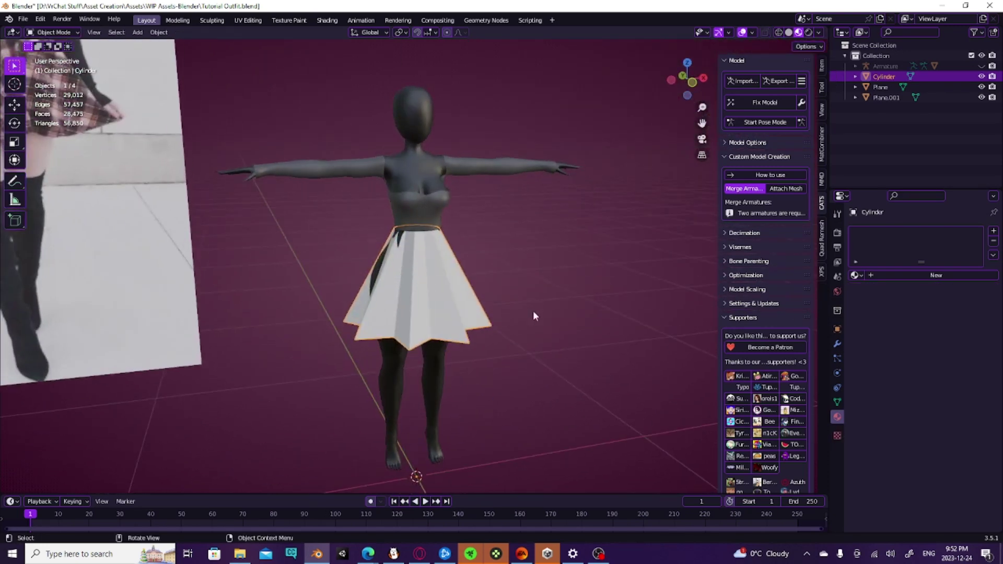
scroll(502, 319, "up", 1)
middle_click_drag(452, 310, 410, 294)
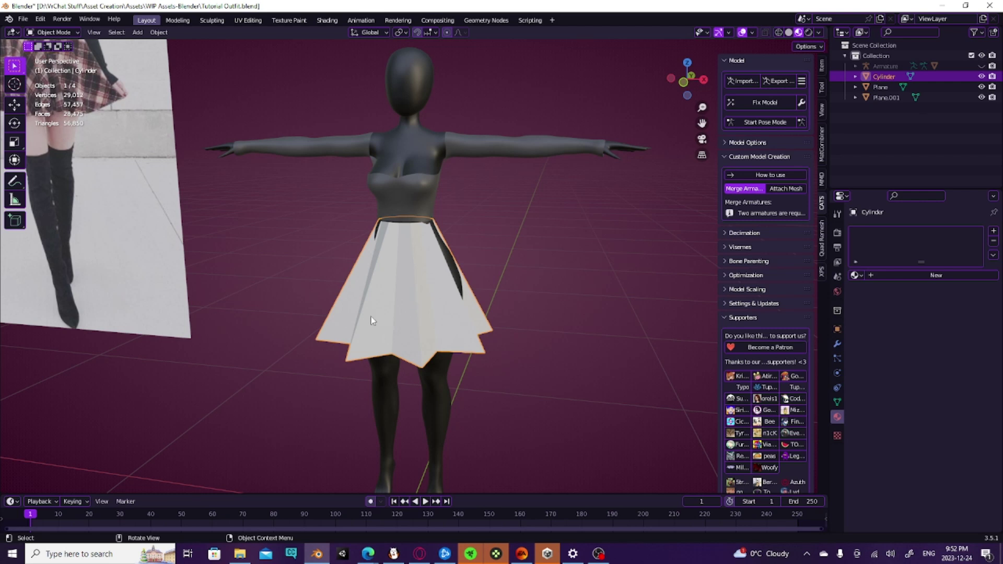
scroll(380, 322, "up", 2)
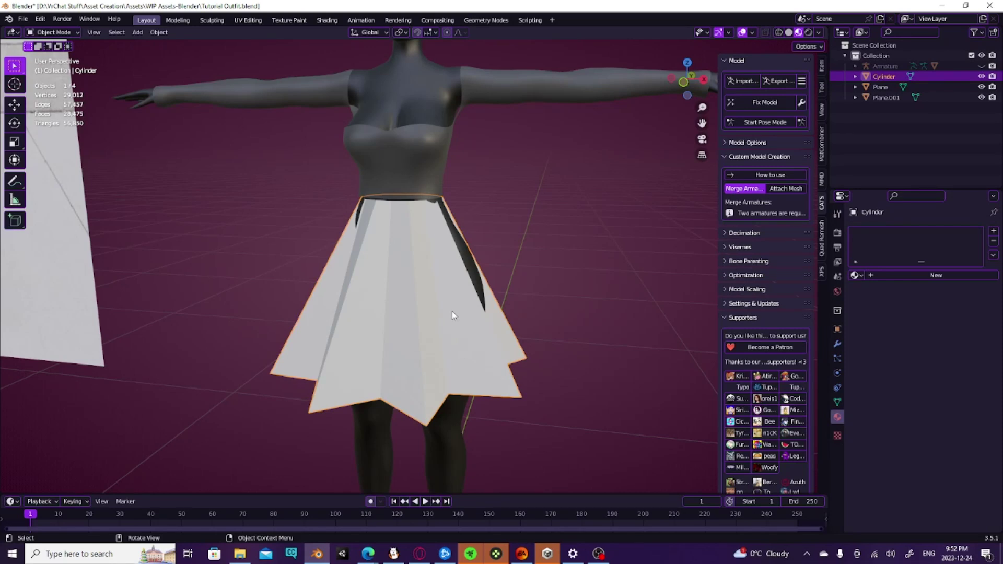
Extrude the skirt's top edge loop about 0.027 m upward along Z to form a waistband
middle_click_drag(446, 283, 469, 328)
key("Tab")
scroll(436, 168, "up", 2)
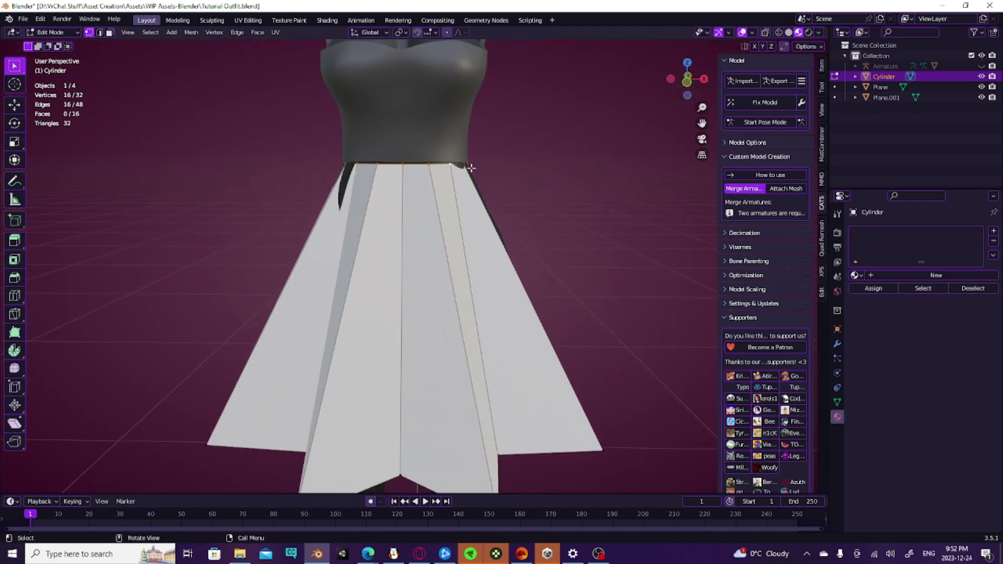
key("e")
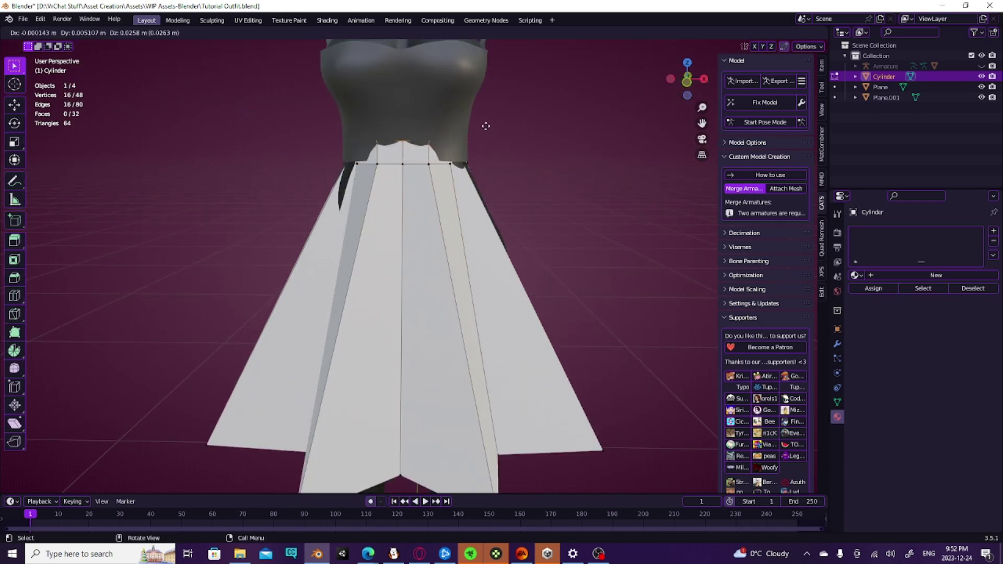
key("z")
left_click(485, 126)
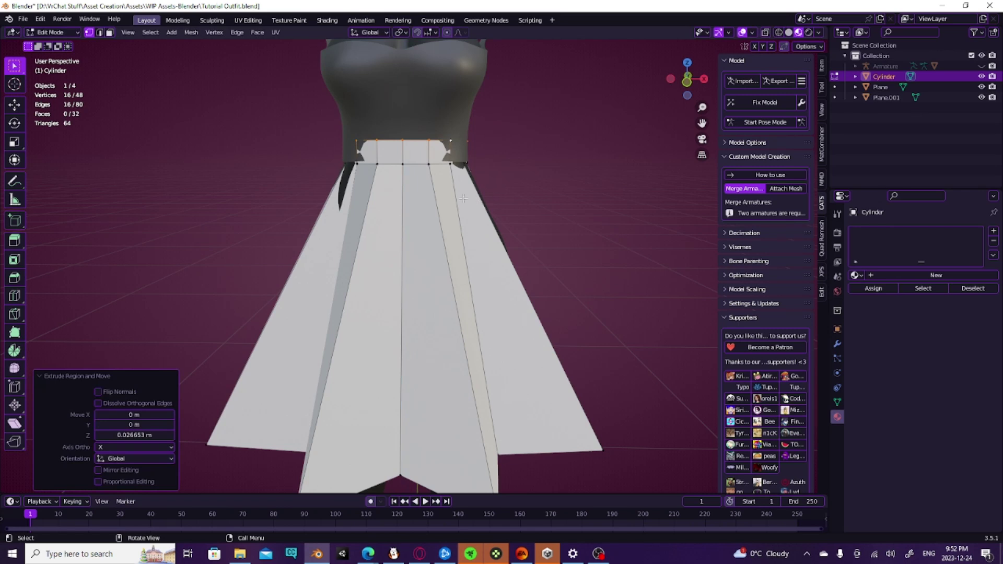
Lower the edge loop beneath the waistband about 0.014 m along Z and select the waistband's top loop
key("g")
key("z")
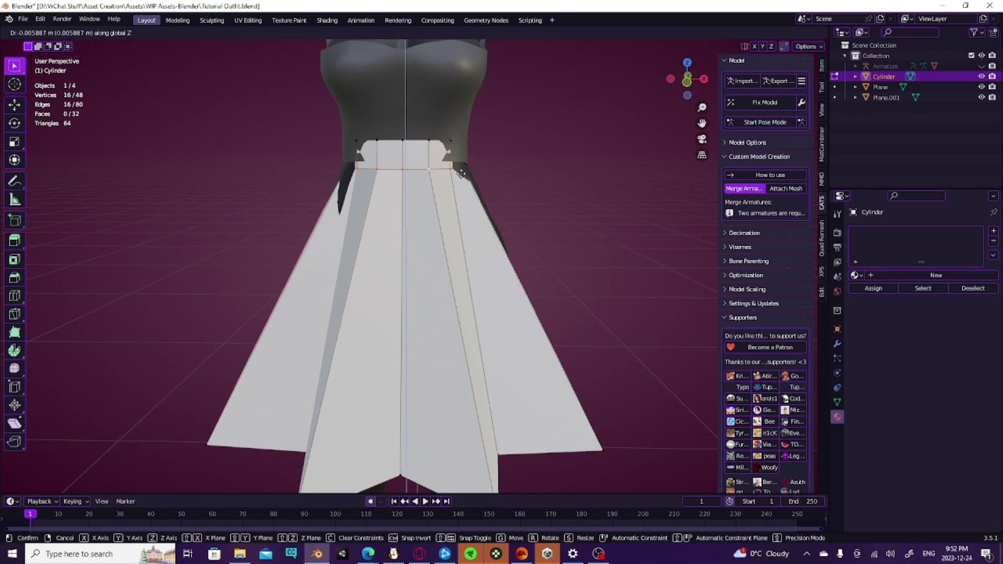
left_click(462, 180)
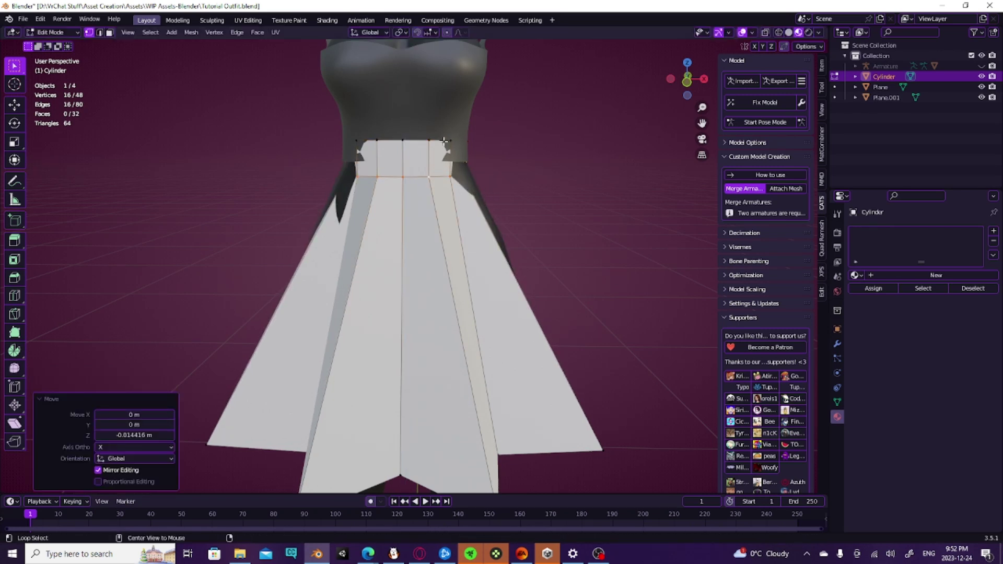
left_click(444, 141, "alt")
Return to Object Mode and apply Shade Smooth to the skirt
key("Tab")
middle_click_drag(567, 212, 386, 230)
right_click(386, 230)
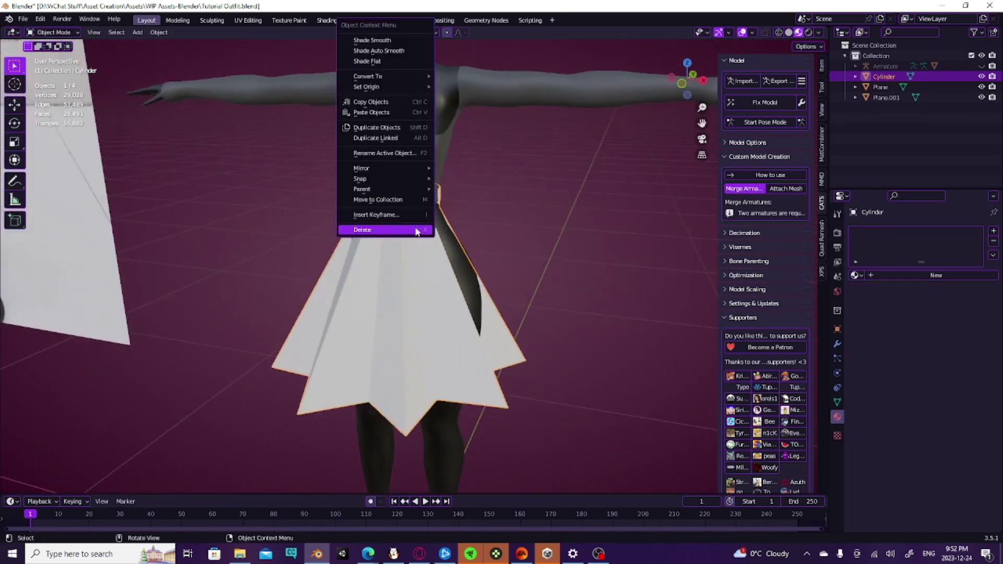
left_click(376, 39)
middle_click_drag(463, 171, 466, 280)
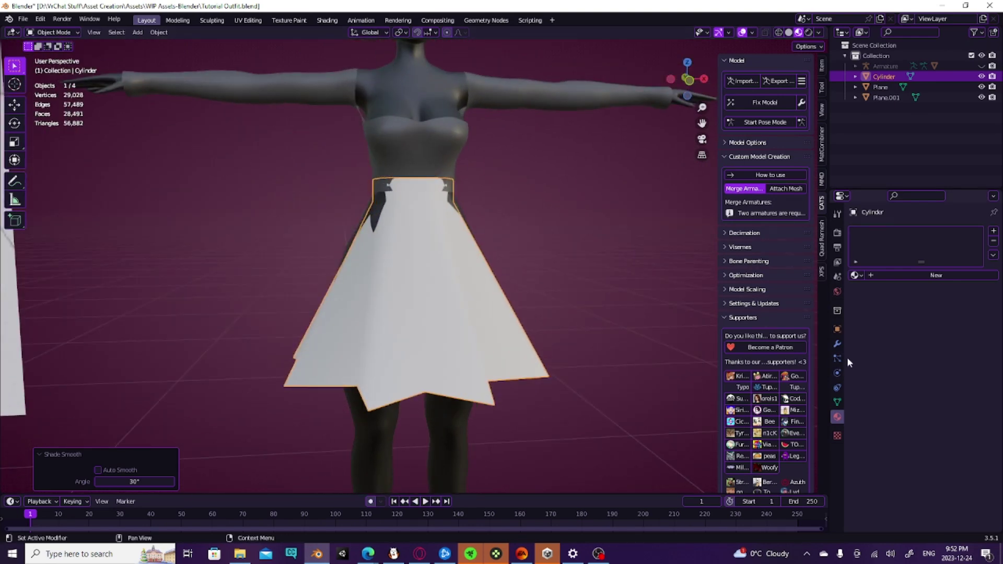
Add a Subdivision Surface modifier to the skirt, set its viewport level to 2, and check the smoothed pleats
left_click(836, 344)
middle_click_drag(570, 226, 565, 338)
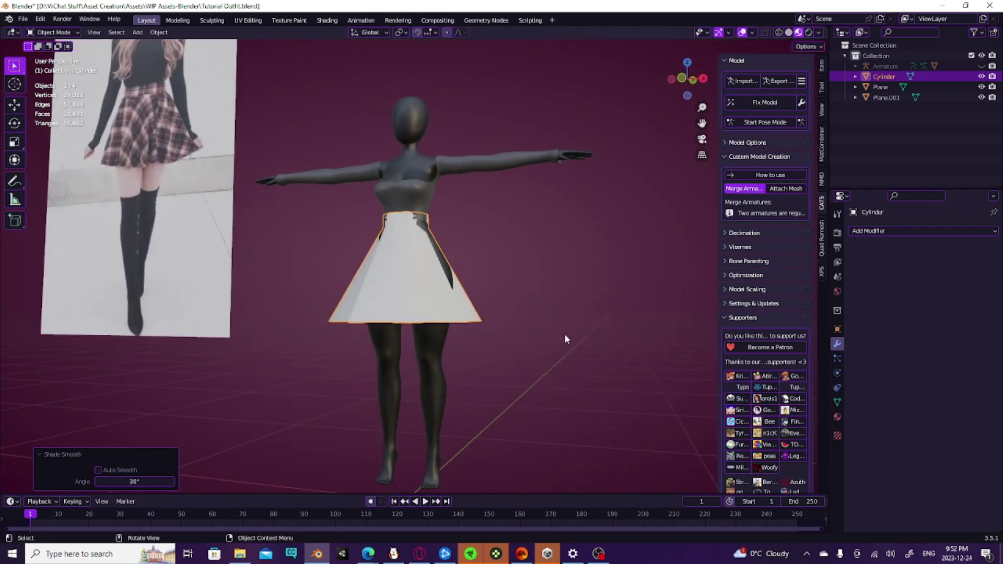
left_click(875, 231)
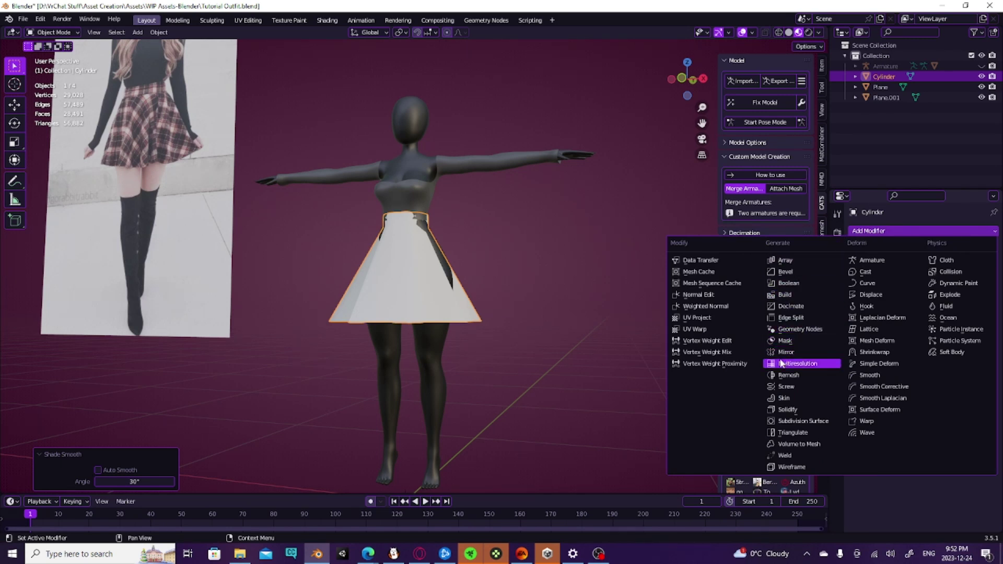
left_click(788, 421)
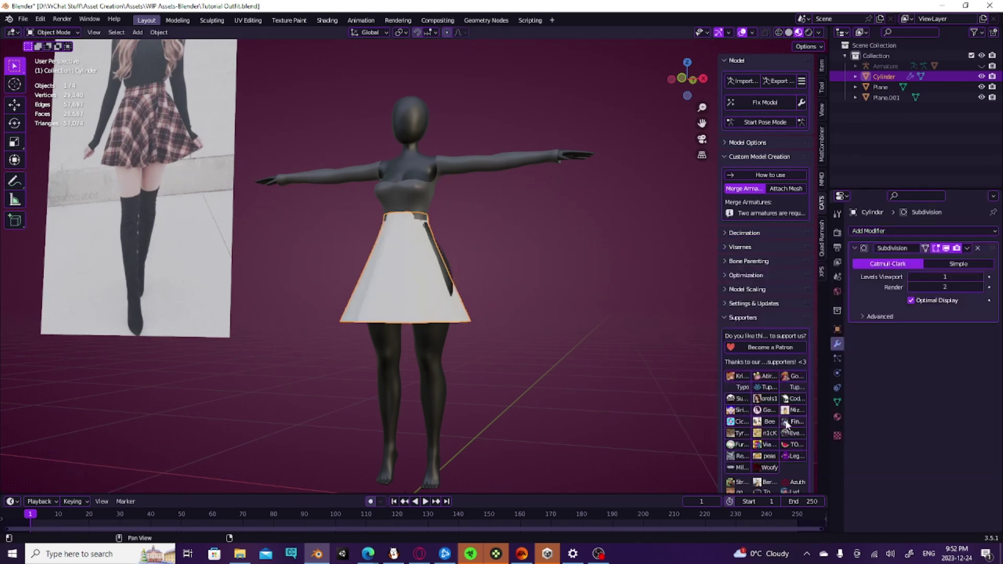
middle_click_drag(565, 376, 553, 324)
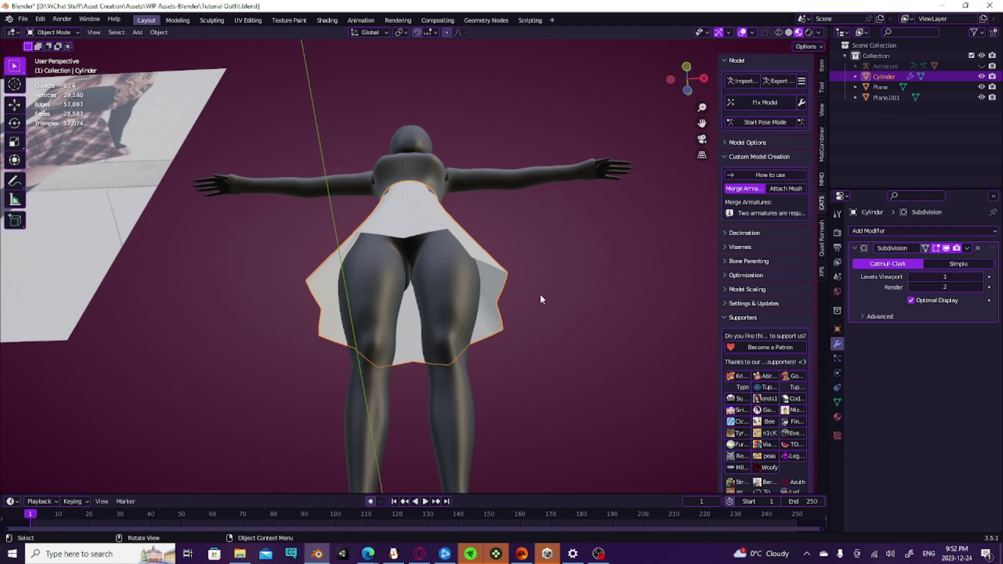
mouse_move(552, 272)
middle_mouse_down()
mouse_move(517, 273)
mouse_move(549, 270)
middle_mouse_up()
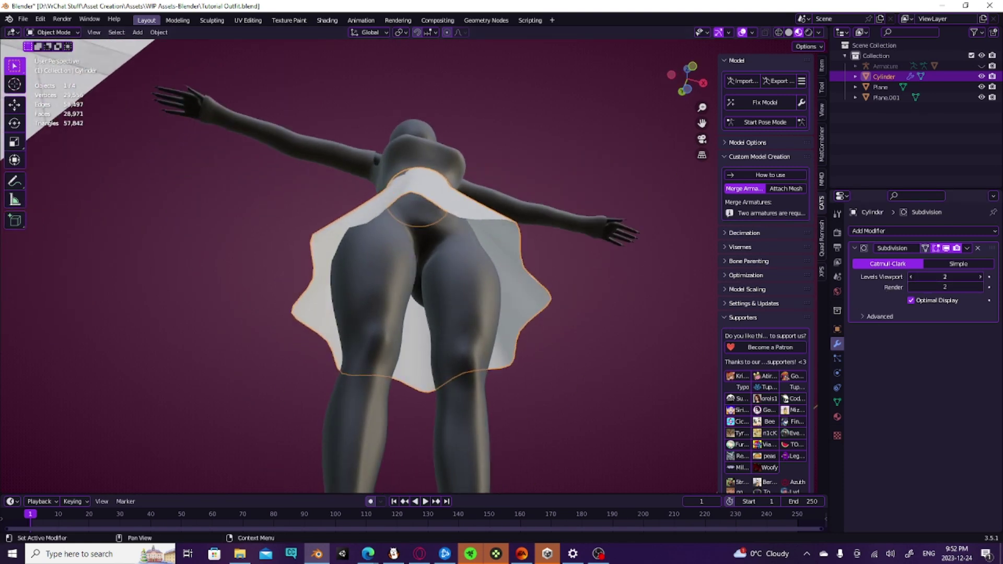
middle_click_drag(570, 280, 554, 333)
scroll(395, 336, "down", 2)
scroll(554, 332, "up", 2)
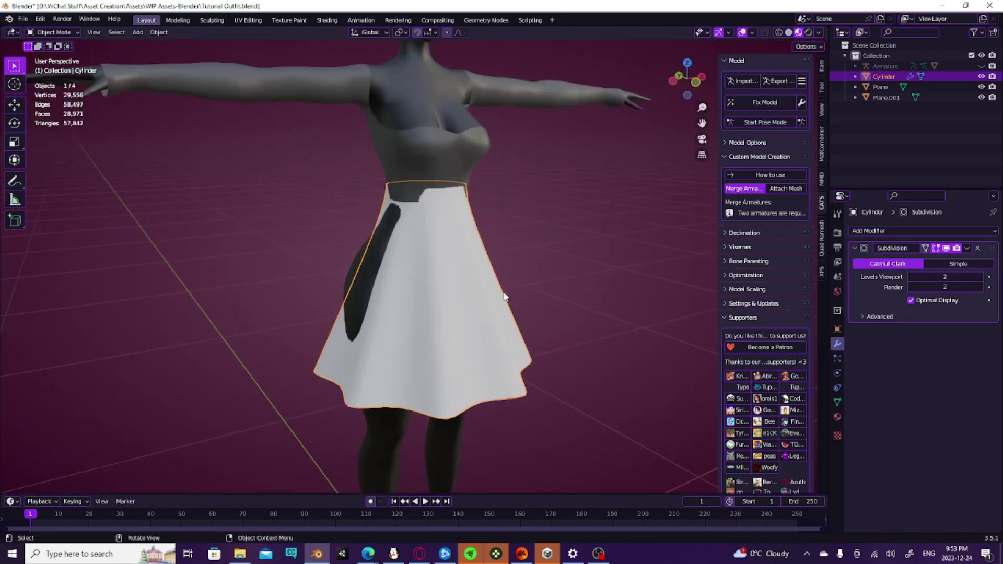
middle_click_drag(504, 294, 456, 285)
Enter Edit Mode and select the outer pleat vertices around the skirt's hem
key("Tab")
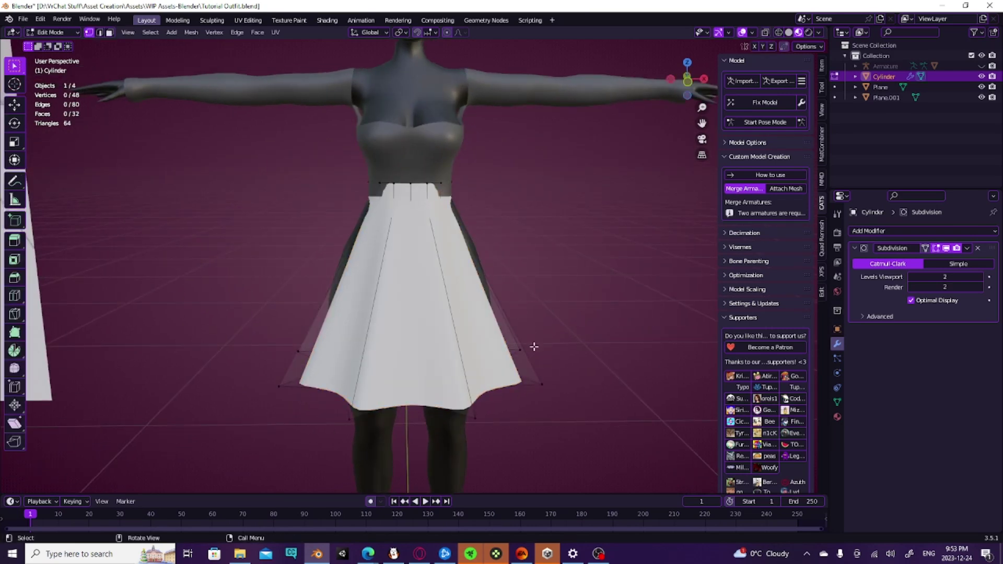
middle_click_drag(476, 415, 408, 276)
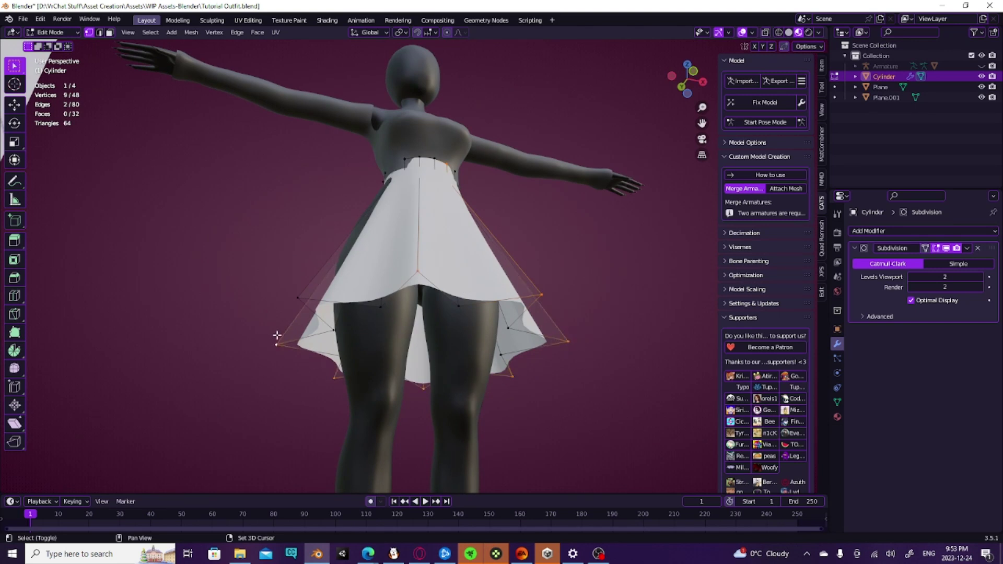
middle_click_drag(392, 326, 470, 344)
Try to scale the selected vertices by about 1.24 to deepen the pleats
key("s")
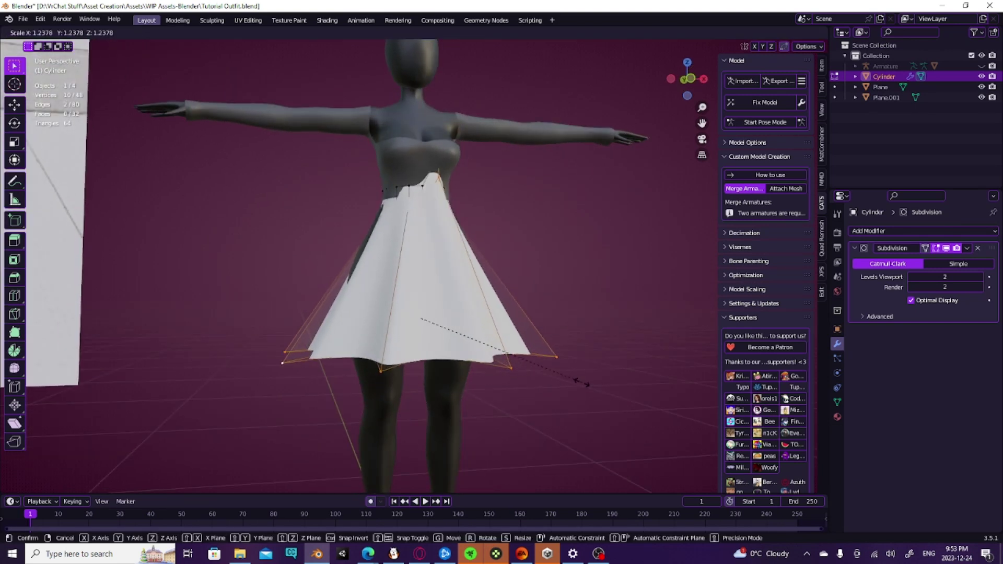
left_click(587, 379)
key("ctrl+z")
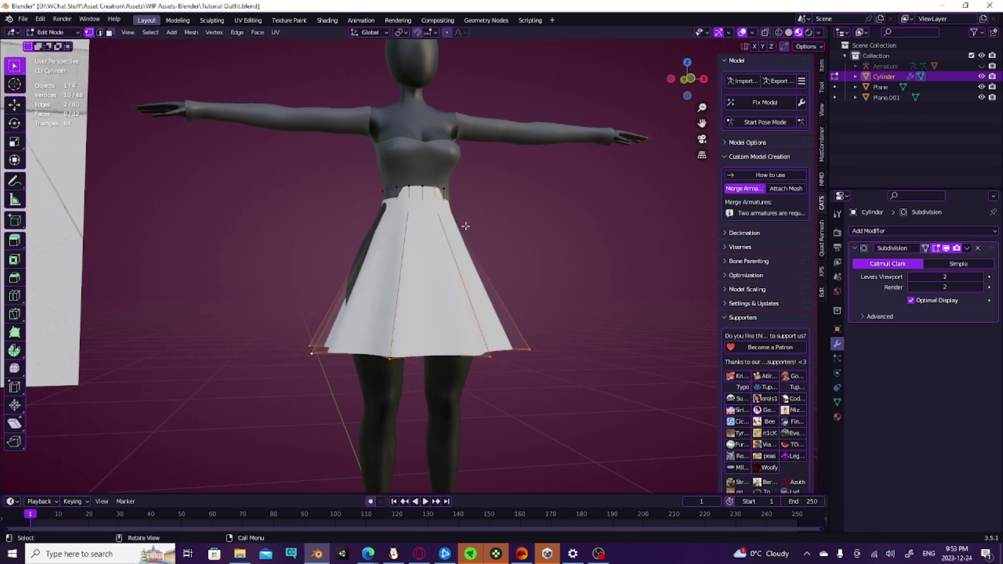
Deselect the stray waist vertices and scale the outer hem vertices by about 1.163 to deepen the pleats
left_click_drag(410, 163, 479, 241, "ctrl")
middle_click_drag(545, 235, 522, 272)
key("s")
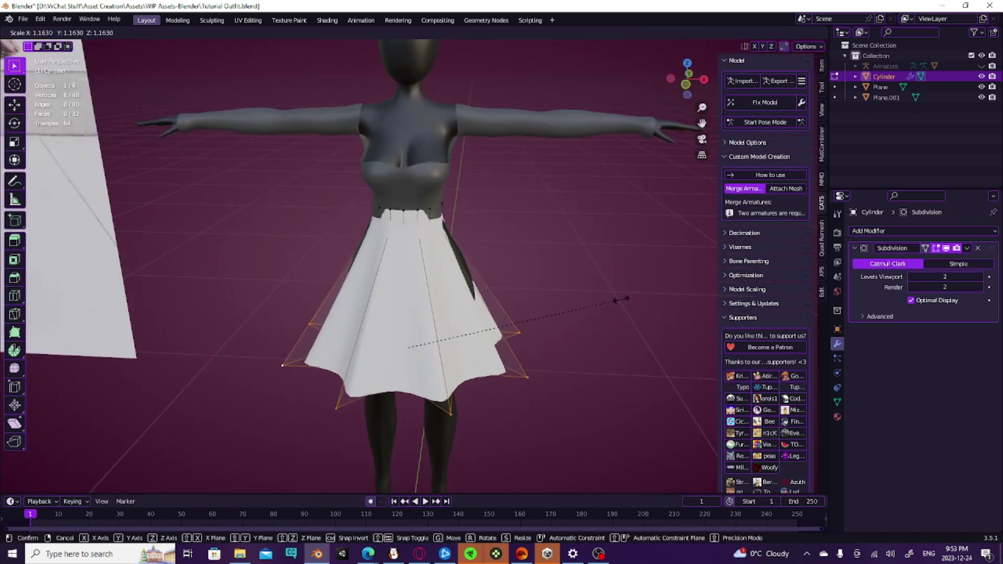
left_click(621, 299)
middle_click_drag(621, 299, 463, 316)
key("Tab")
key("Tab")
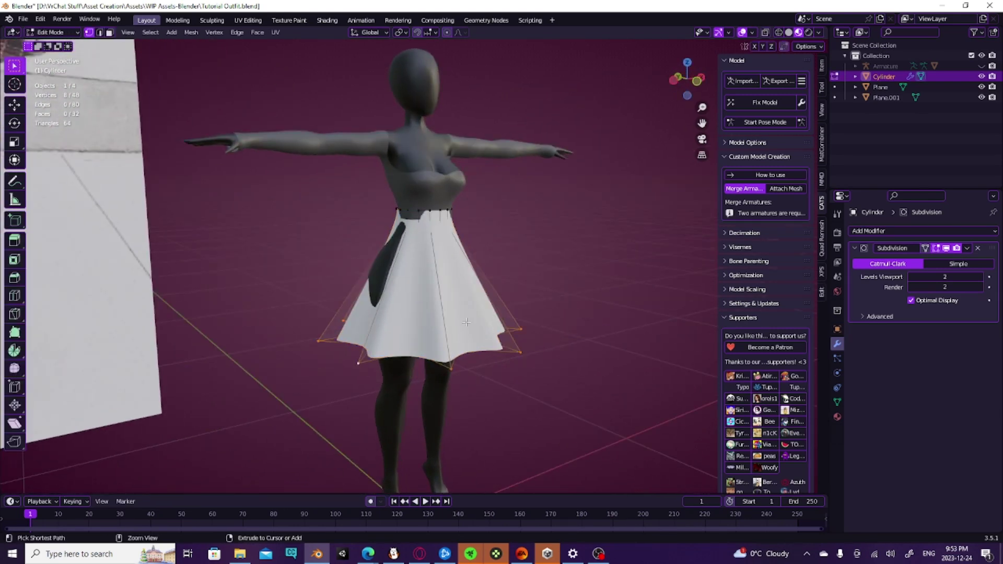
Add six evenly spaced horizontal loop cuts across the skirt between the waistband and the hem
key("ctrl+r")
scroll(465, 322, "up", 11)
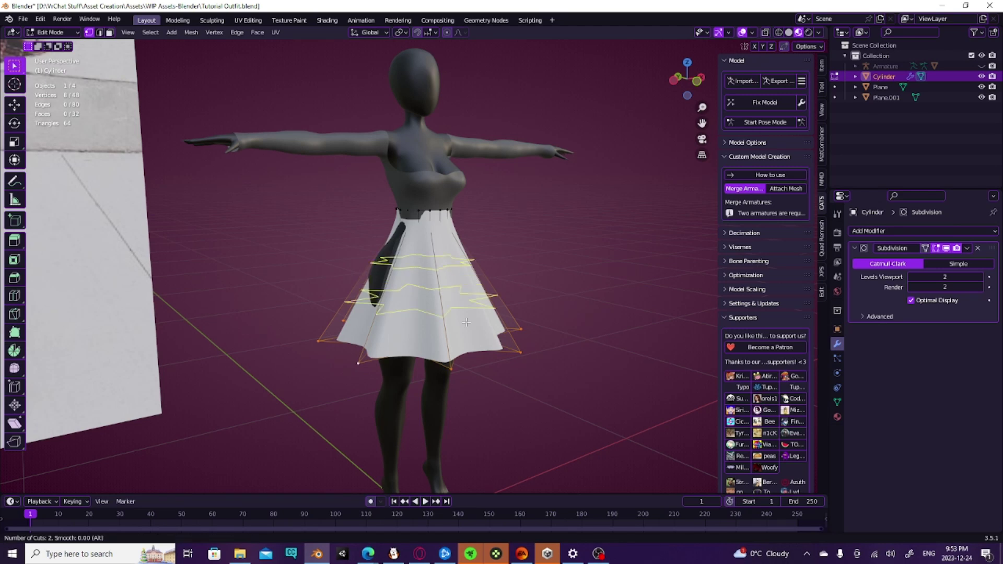
left_click(465, 322)
left_click(465, 322)
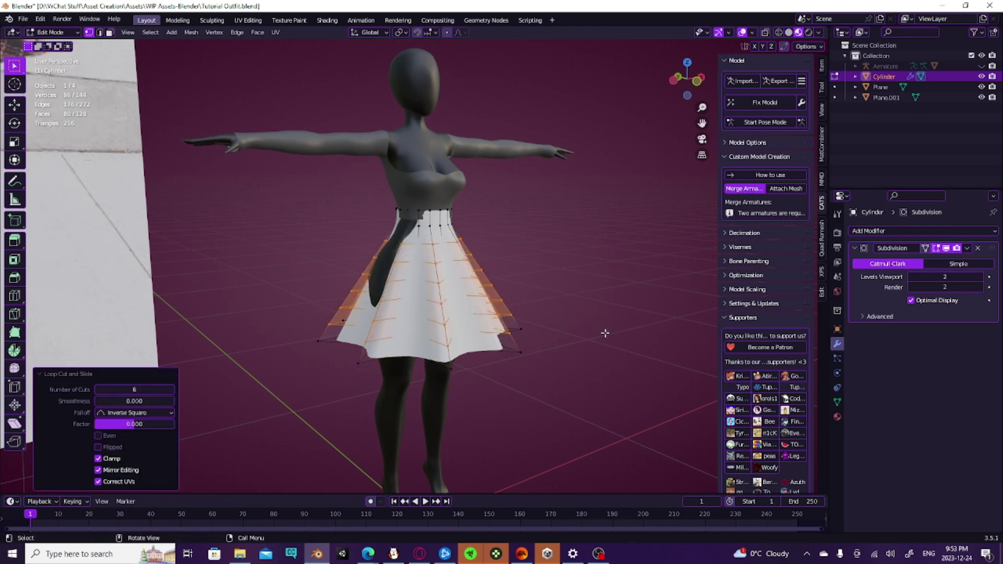
Undo the six loop cuts and add four evenly spaced horizontal loop cuts between the waistband and the hem
left_click(605, 334)
middle_click_drag(600, 333, 494, 320)
key("ctrl+z")
key("ctrl+z")
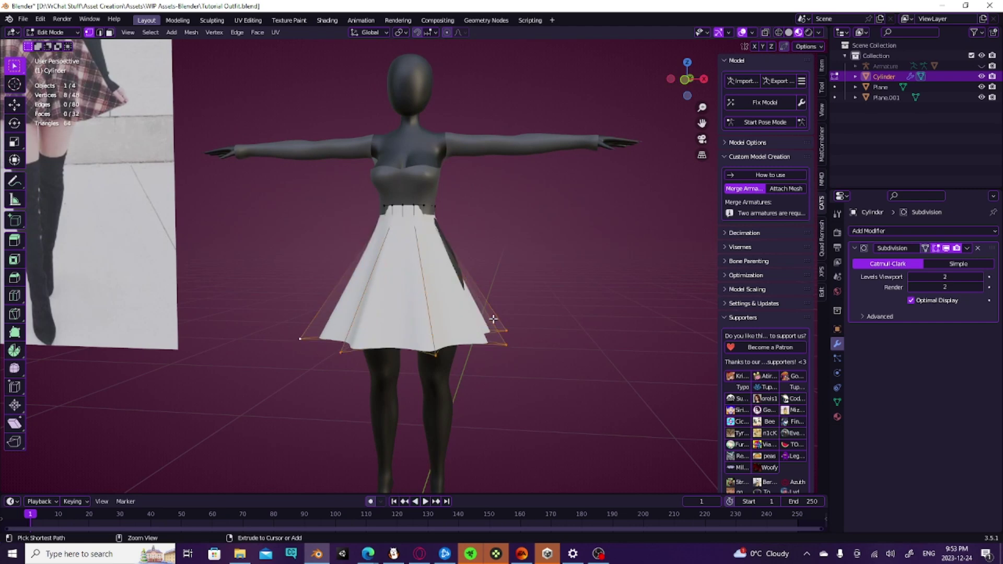
key("ctrl+r")
scroll(428, 314, "up", 3)
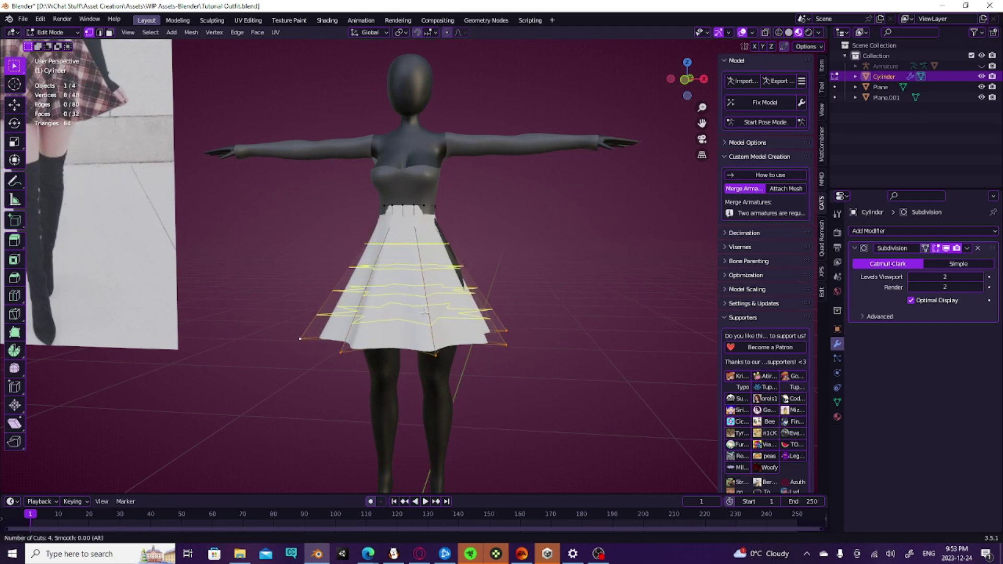
left_click(427, 310)
left_click(426, 310)
left_click(531, 304)
middle_click_drag(531, 305, 529, 355)
key("Tab")
key("Tab")
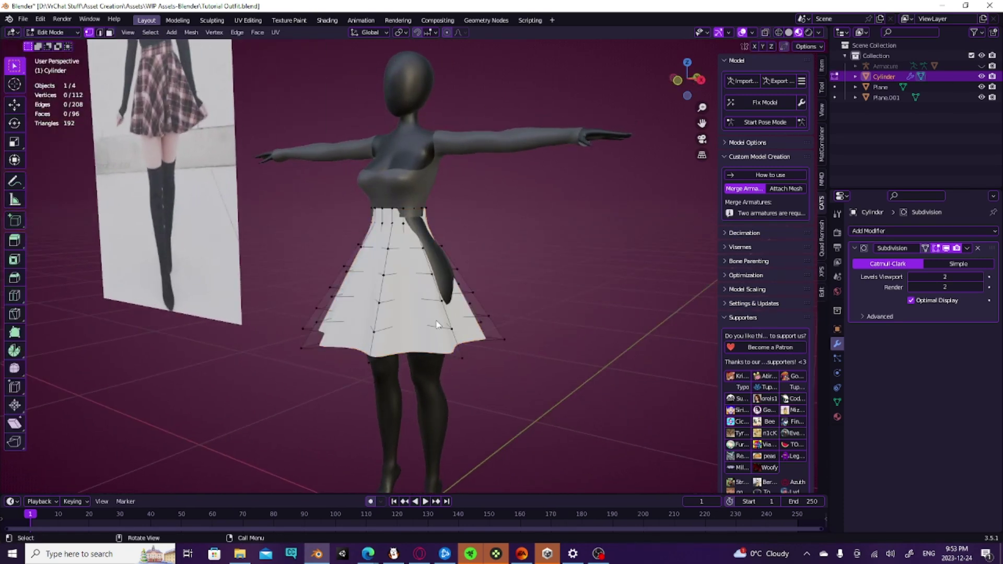
Leave Edit Mode and convert the skirt to a mesh so that its subdivision is applied to the geometry
key("Tab")
middle_click_drag(437, 324, 418, 267)
scroll(442, 306, "down", 3)
right_click(418, 266)
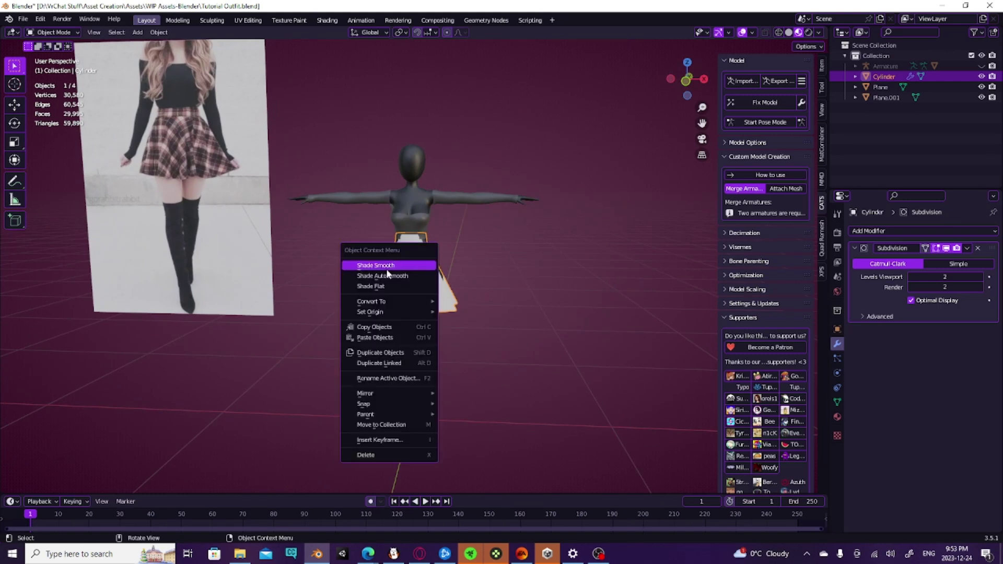
mouse_move(393, 304)
left_click(462, 312)
middle_click_drag(496, 325, 589, 357)
scroll(421, 319, "up", 3)
key("Tab")
key("Tab")
scroll(590, 360, "up", 2)
key("Tab")
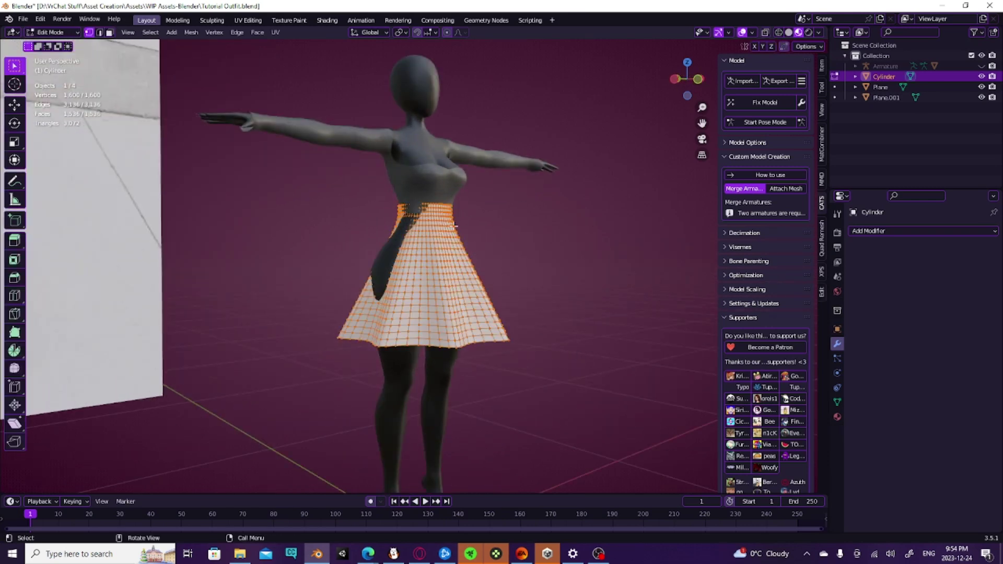
Select the edge loop at the waistband's lower edge and scale it to about 0.98 to pinch it inward
key("Tab")
key("Tab")
key("2")
middle_click_drag(489, 300, 444, 296)
scroll(444, 296, "up", 5)
scroll(444, 296, "up", 2)
middle_click_drag(447, 135, 400, 307, "shift")
left_click(440, 302, "alt")
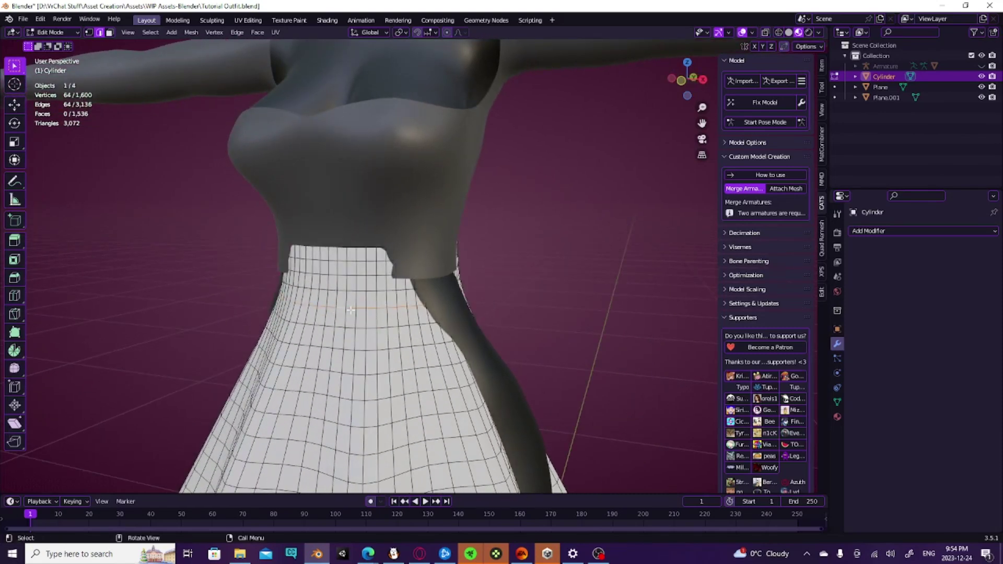
middle_click_drag(575, 312, 429, 290)
right_click(429, 290)
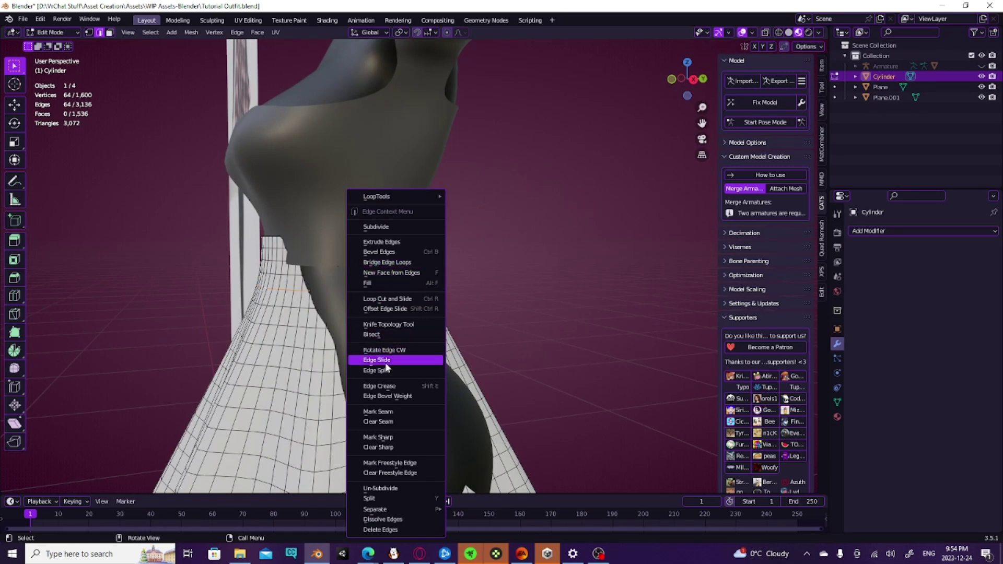
key("s")
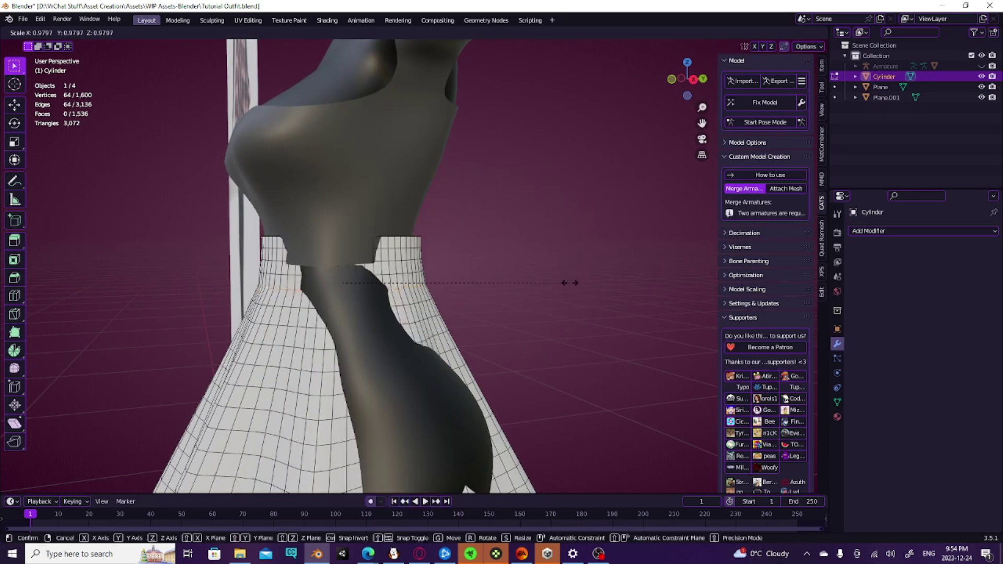
left_click(566, 282)
Mark the selected edge loop beneath the waistband as sharp
middle_click_drag(566, 280, 581, 295)
key("Tab")
key("Tab")
right_click(523, 300)
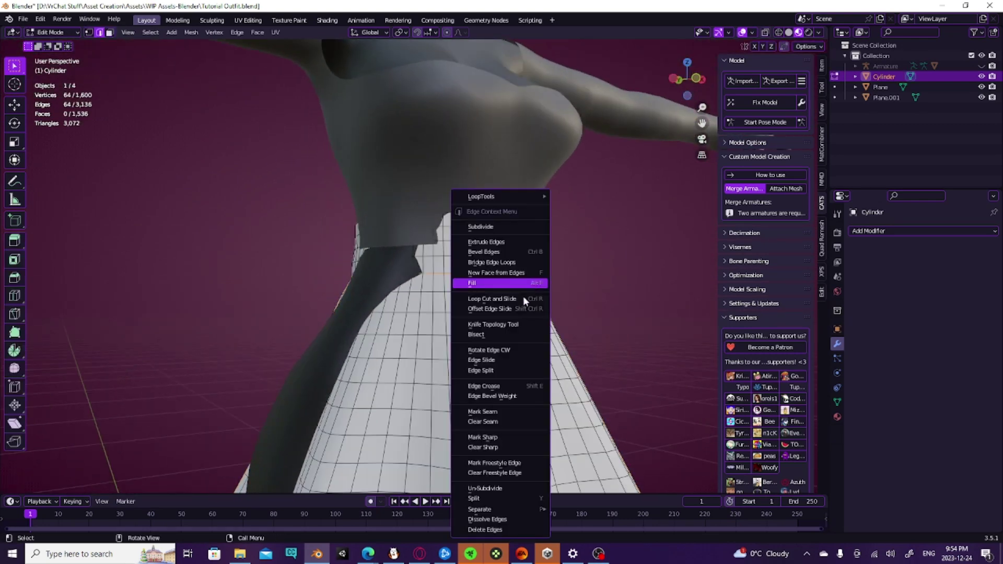
left_click(485, 438)
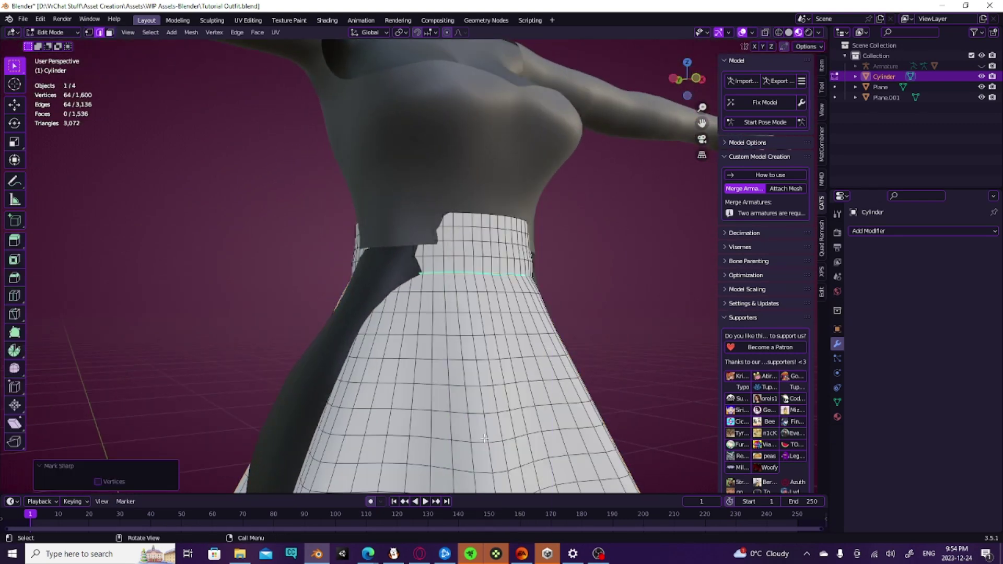
Shade the skirt smooth in Object Mode with Auto Smooth enabled at an angle of 180°
key("Tab")
scroll(534, 365, "down", 2)
middle_click_drag(560, 340, 464, 346)
scroll(519, 349, "down", 3)
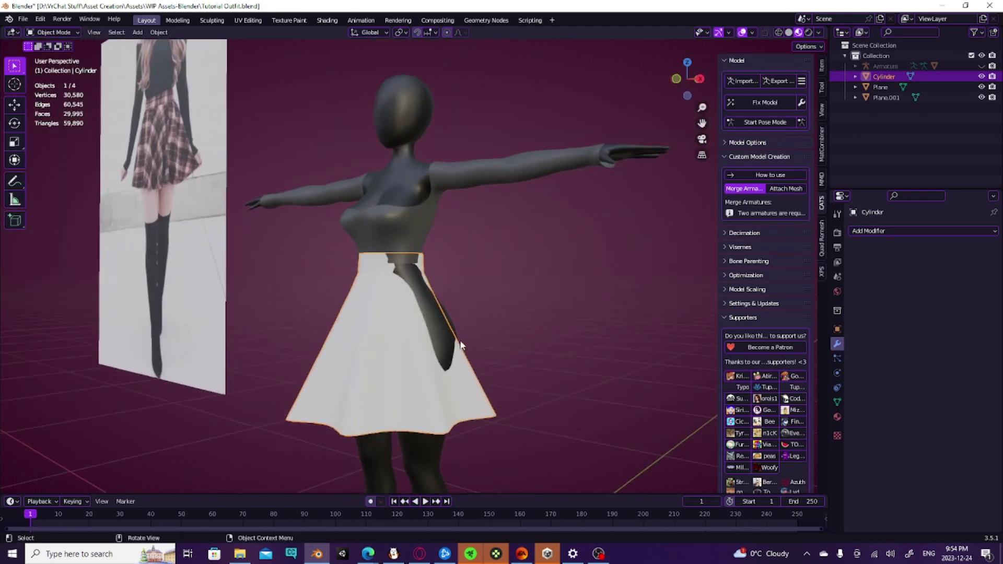
right_click(373, 300)
left_click(334, 278)
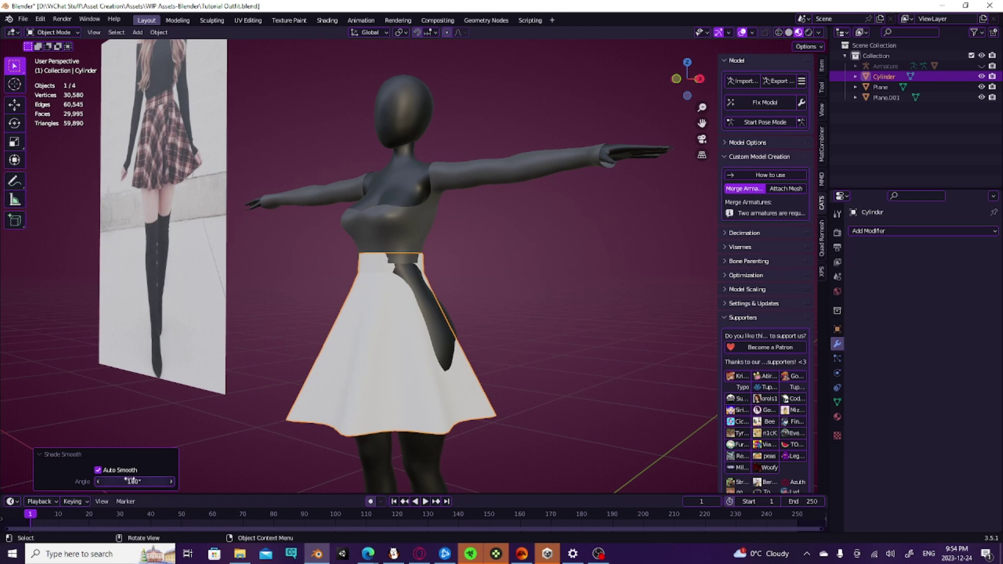
scroll(324, 362, "up", 8)
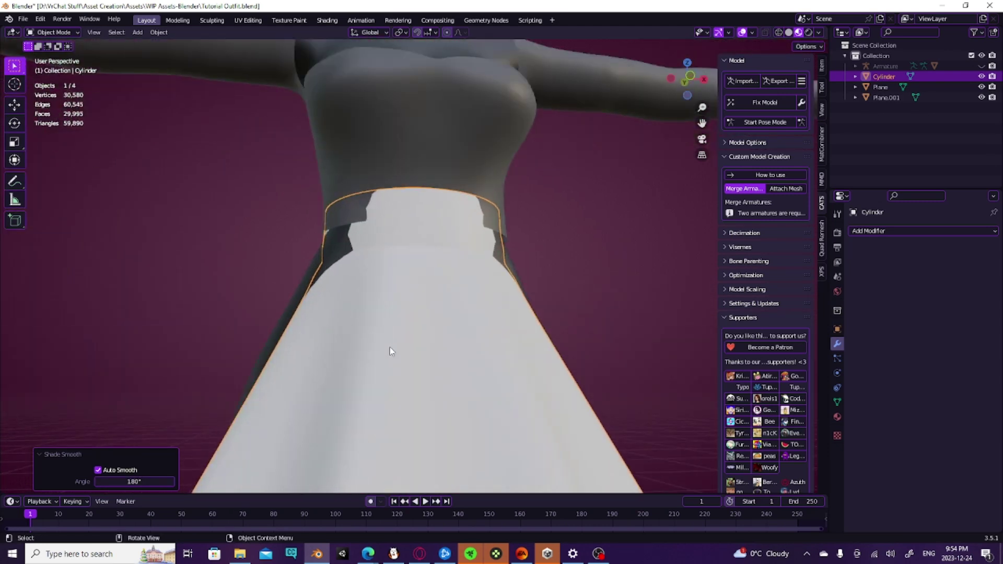
middle_click_drag(390, 347, 409, 357)
scroll(408, 357, "down", 6)
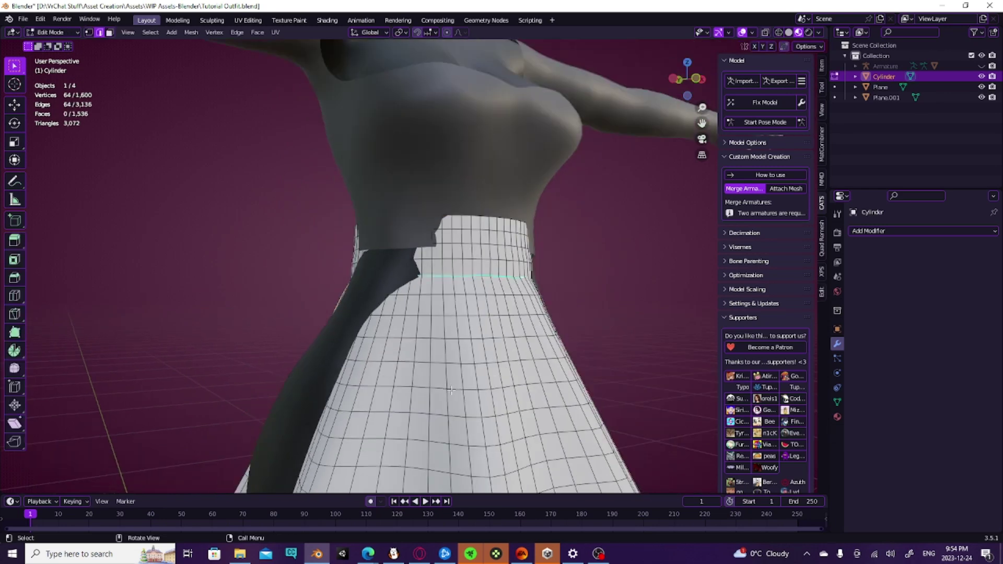
Inspect the back and sides of the skirt for places where the body pokes through
middle_click_drag(535, 423, 286, 412)
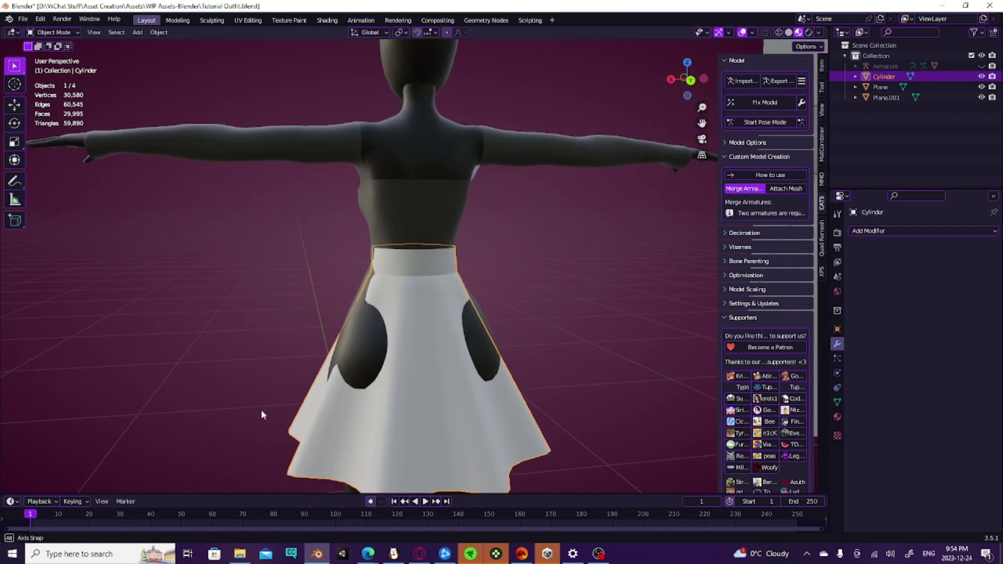
middle_click_drag(261, 410, 335, 398)
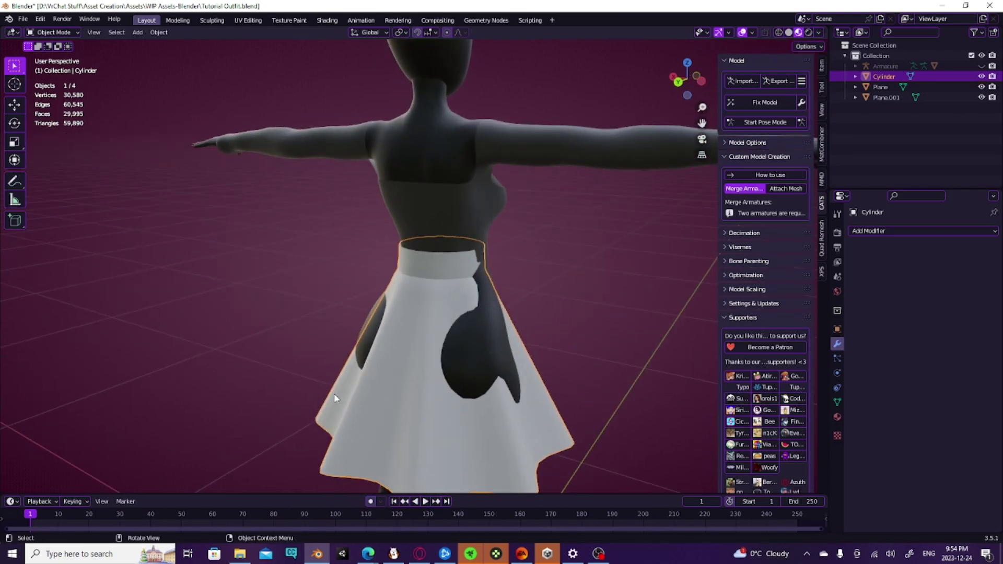
key("Tab")
key("Tab")
key("Tab")
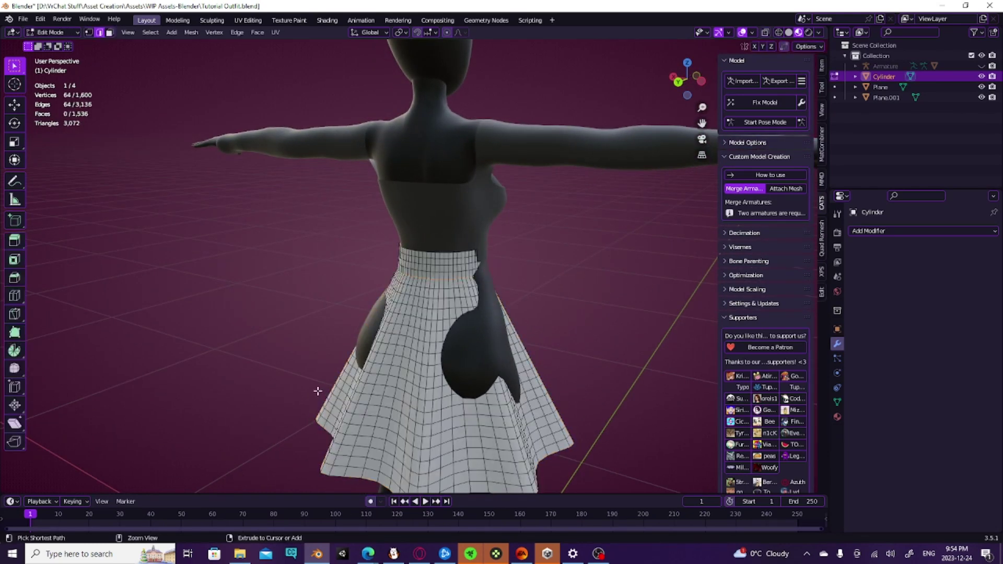
key("Tab")
middle_click_drag(317, 387, 403, 347)
scroll(403, 347, "up", 3)
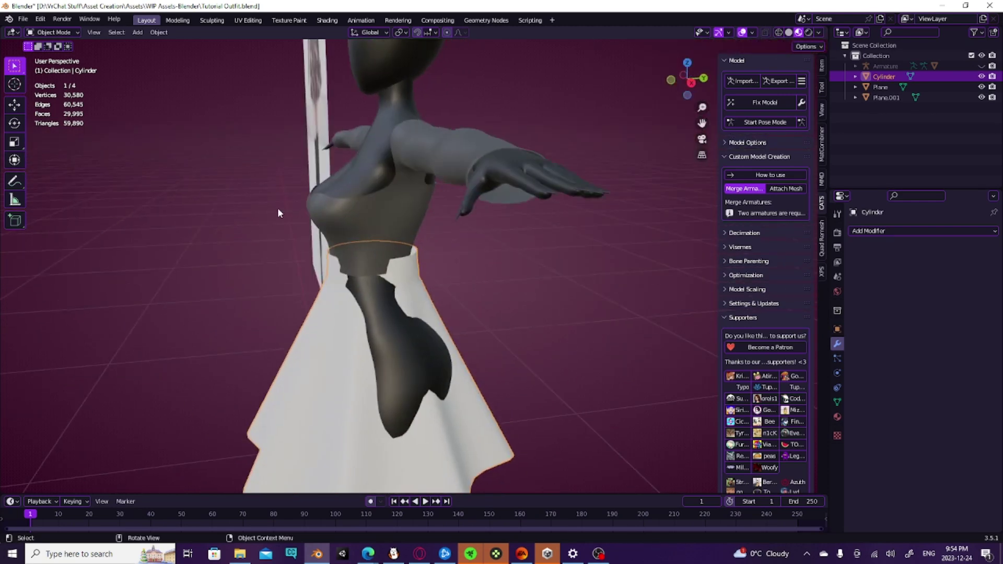
Switch to Sculpt Mode and pull the waistband outward with the Grab brush until it covers the waist
left_click(53, 32)
left_click(50, 65)
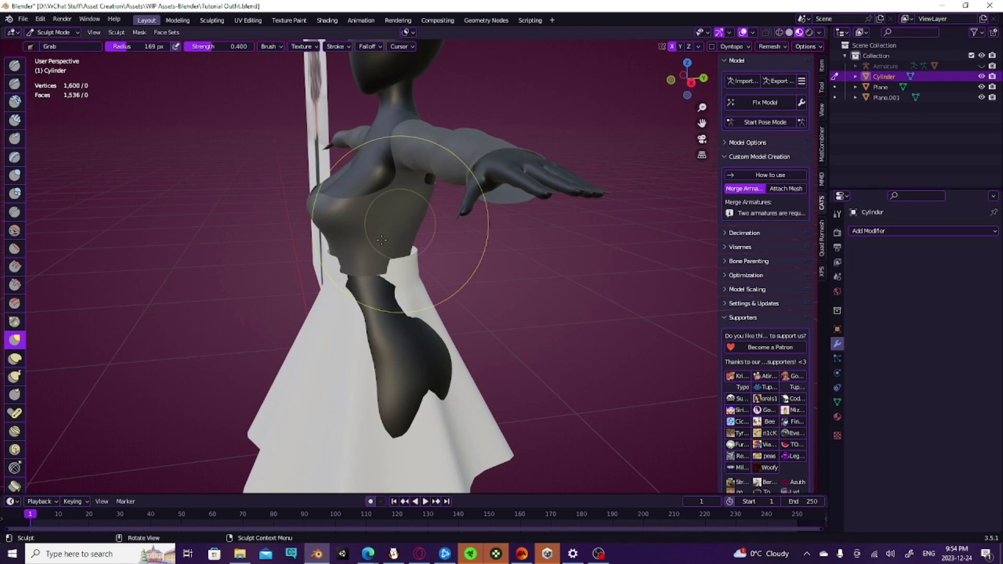
scroll(334, 262, "up", 1)
left_click_drag(331, 275, 324, 278)
mouse_move(327, 278)
middle_mouse_down()
mouse_move(467, 267)
mouse_move(411, 273)
mouse_move(403, 258)
mouse_move(448, 224)
mouse_move(358, 247)
mouse_move(495, 263)
mouse_move(447, 291)
mouse_move(476, 285)
middle_mouse_up()
scroll(397, 251, "up", 3)
scroll(472, 289, "down", 4)
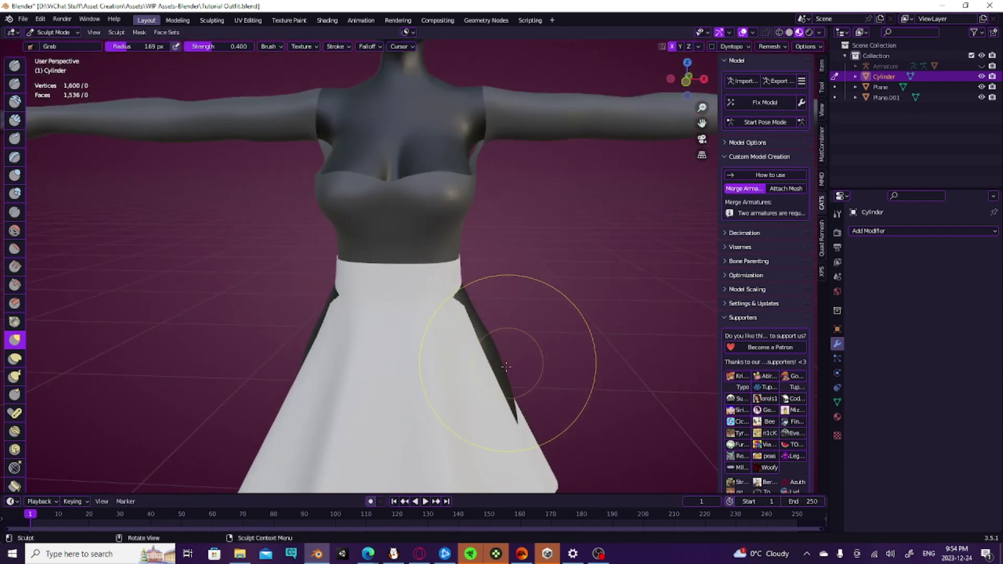
Pull the skirt outward around the hips and backside with the Grab brush to cover the body
mouse_move(481, 331)
middle_mouse_down()
mouse_move(487, 385)
mouse_move(459, 369)
mouse_move(571, 340)
mouse_move(525, 303)
mouse_move(484, 370)
middle_mouse_up()
scroll(473, 365, "up", 2)
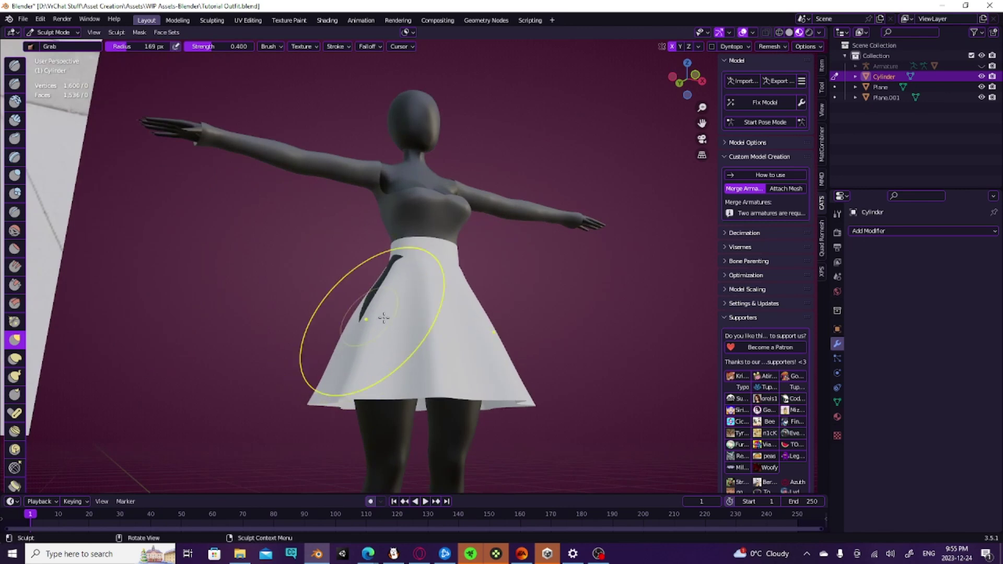
mouse_move(384, 318)
middle_mouse_down()
mouse_move(527, 334)
mouse_move(496, 356)
mouse_move(448, 339)
mouse_move(370, 337)
mouse_move(488, 374)
mouse_move(578, 291)
mouse_move(459, 414)
mouse_move(499, 452)
middle_mouse_up()
scroll(502, 365, "up", 2)
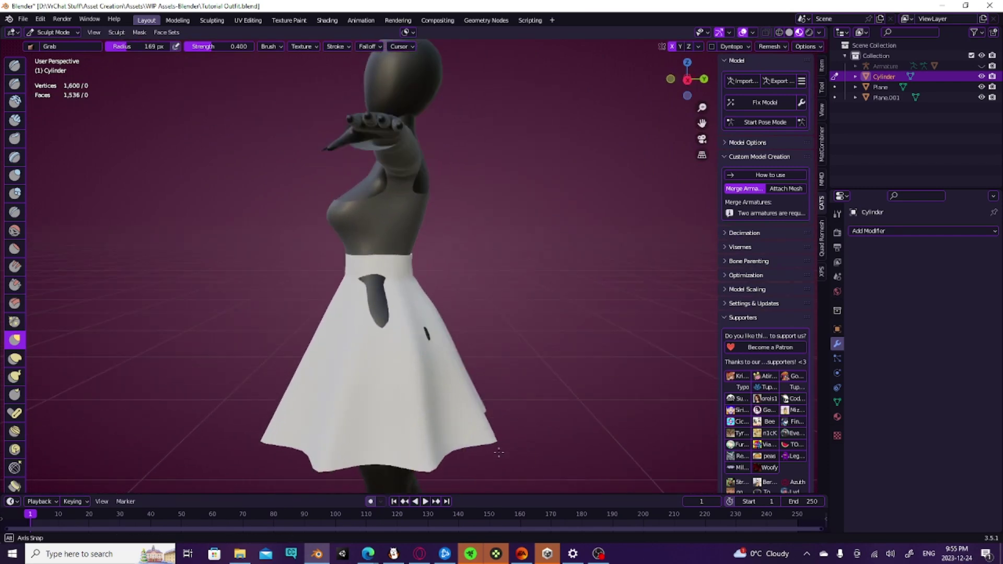
scroll(447, 376, "up", 2)
middle_click_drag(451, 377, 537, 425)
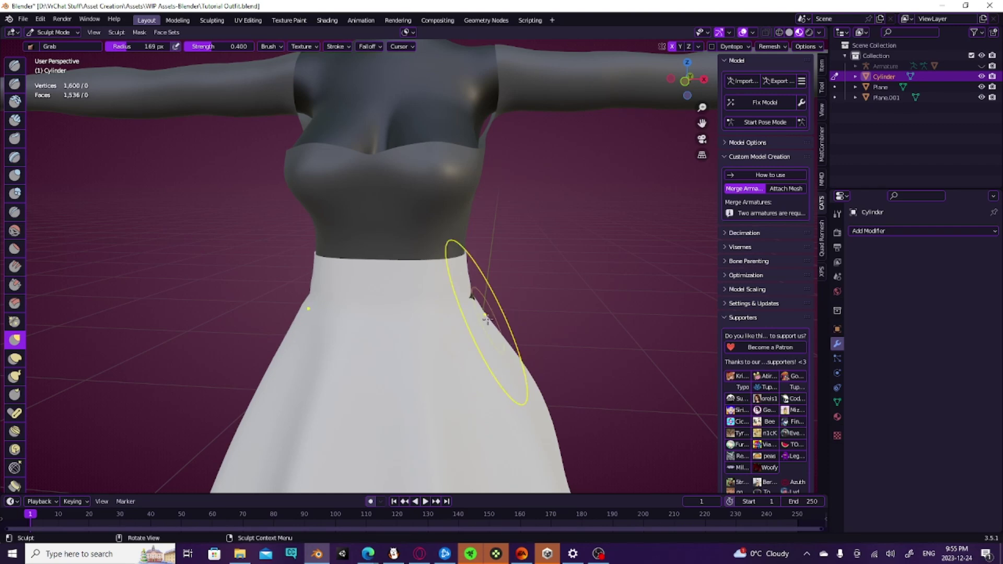
scroll(494, 318, "down", 4)
mouse_move(494, 317)
middle_mouse_down()
mouse_move(387, 349)
mouse_move(338, 343)
mouse_move(384, 335)
mouse_move(617, 366)
mouse_move(575, 397)
middle_mouse_up()
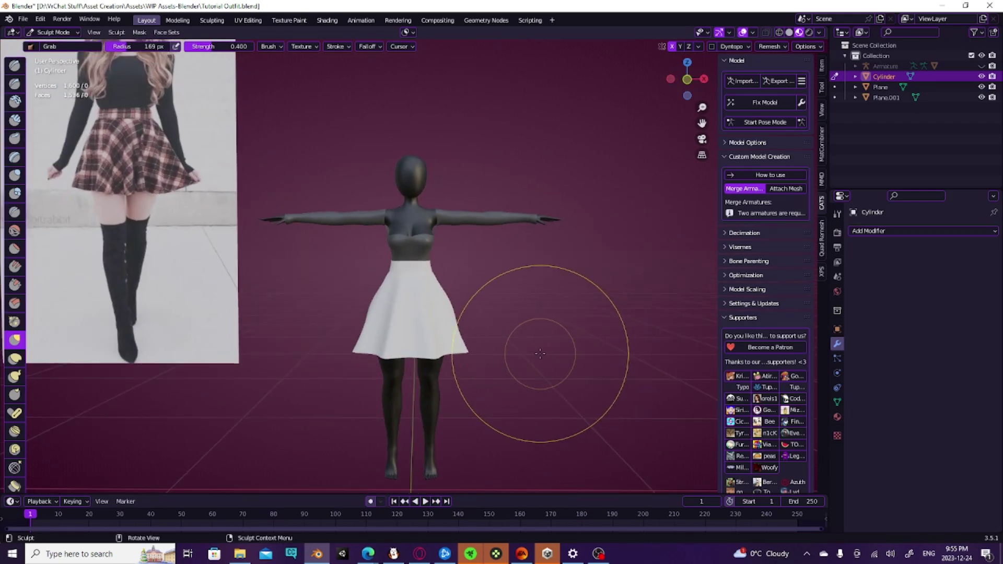
mouse_move(562, 325)
middle_mouse_down()
mouse_move(571, 342)
mouse_move(560, 403)
middle_mouse_up()
Enter Edit Mode, switch to face selection in front view and select the four lowest rows of faces around the hem
key("Tab")
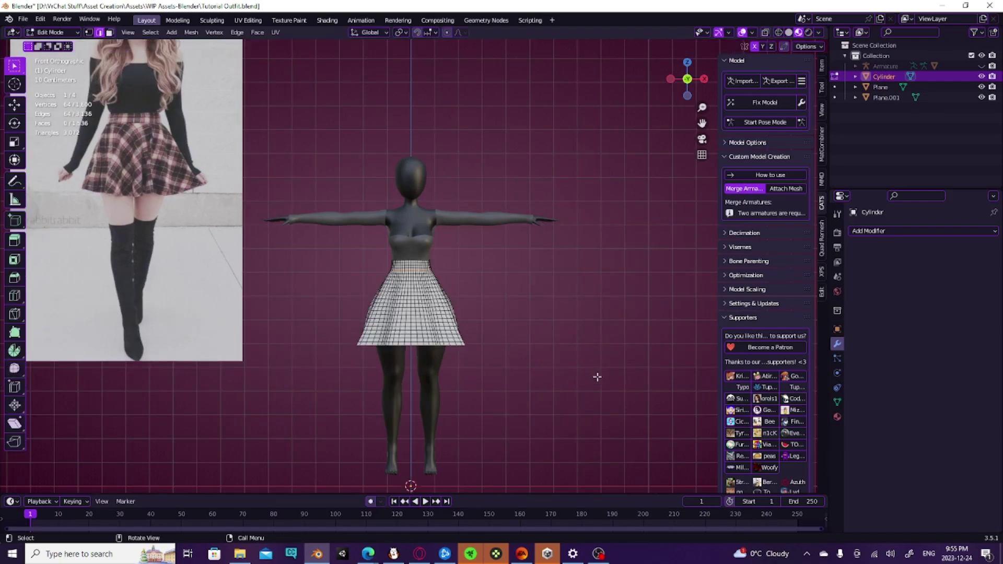
scroll(527, 411, "up", 3)
scroll(527, 410, "up", 3)
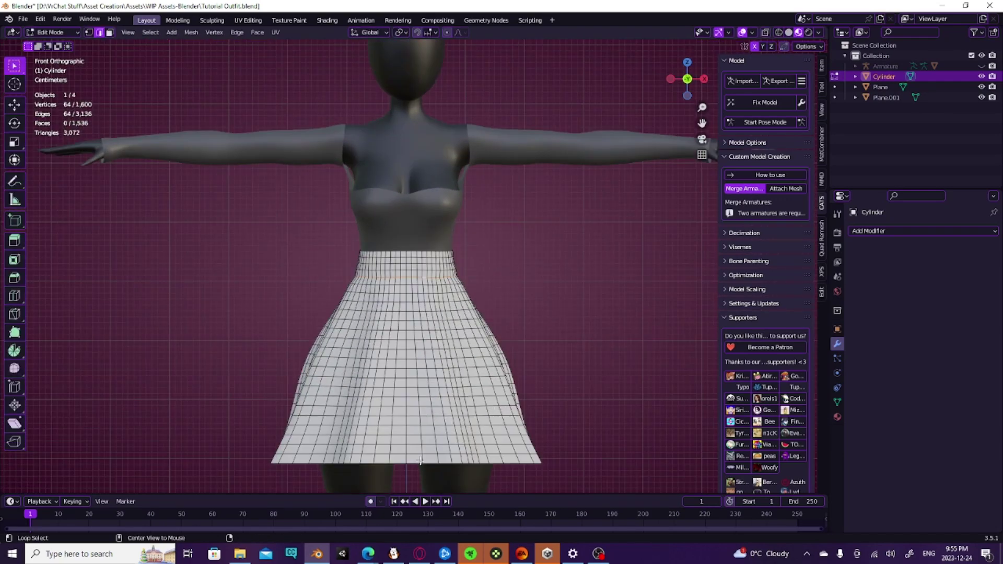
scroll(430, 456, "down", 3)
mouse_move(430, 456)
middle_mouse_down()
mouse_move(358, 455)
mouse_move(421, 454)
mouse_move(451, 434)
mouse_move(515, 438)
mouse_move(447, 447)
middle_mouse_up()
scroll(451, 434, "down", 2)
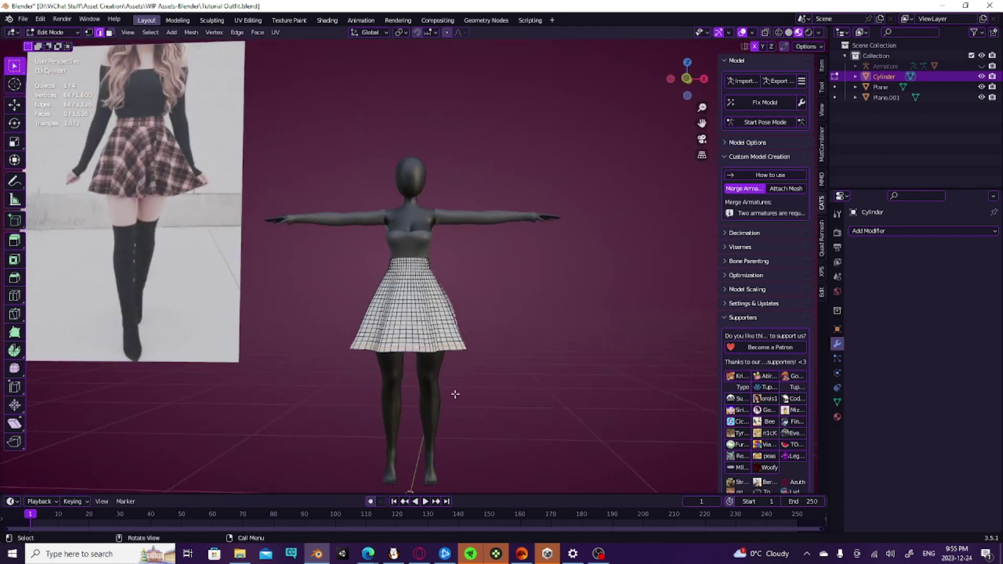
scroll(545, 411, "up", 2)
left_click(547, 421)
key("KP_1")
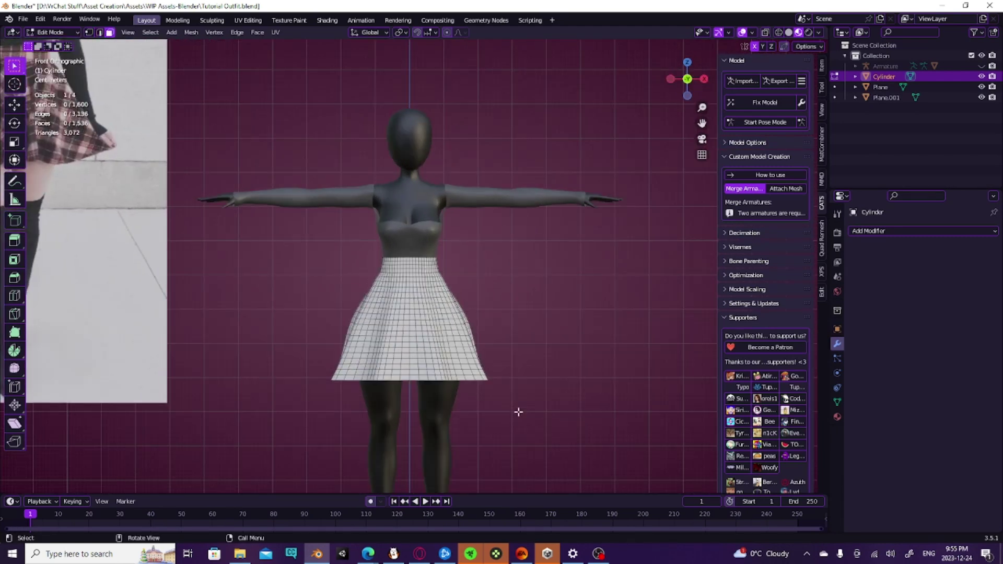
scroll(510, 413, "up", 4)
middle_click_drag(489, 446, 456, 335, "shift")
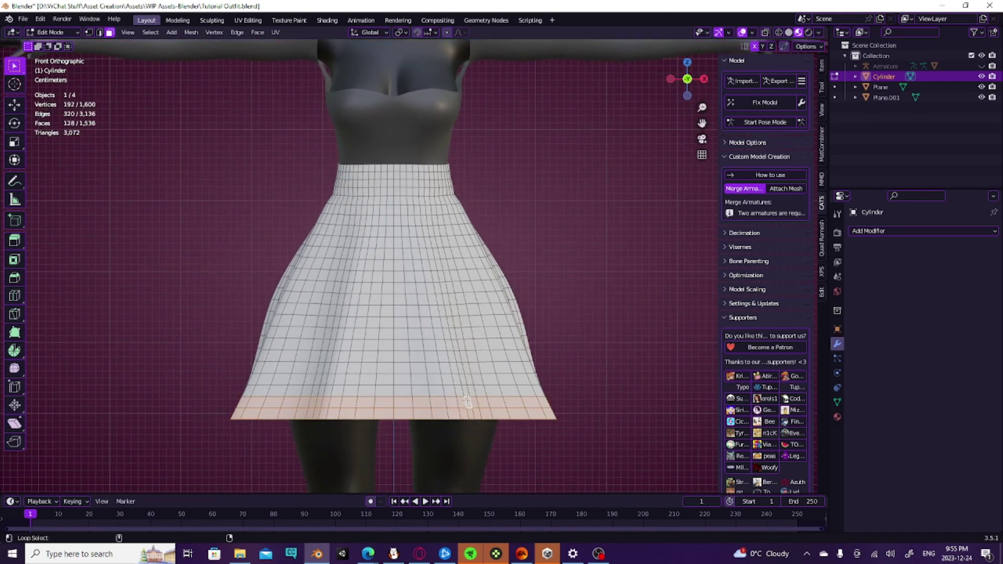
scroll(480, 392, "down", 4)
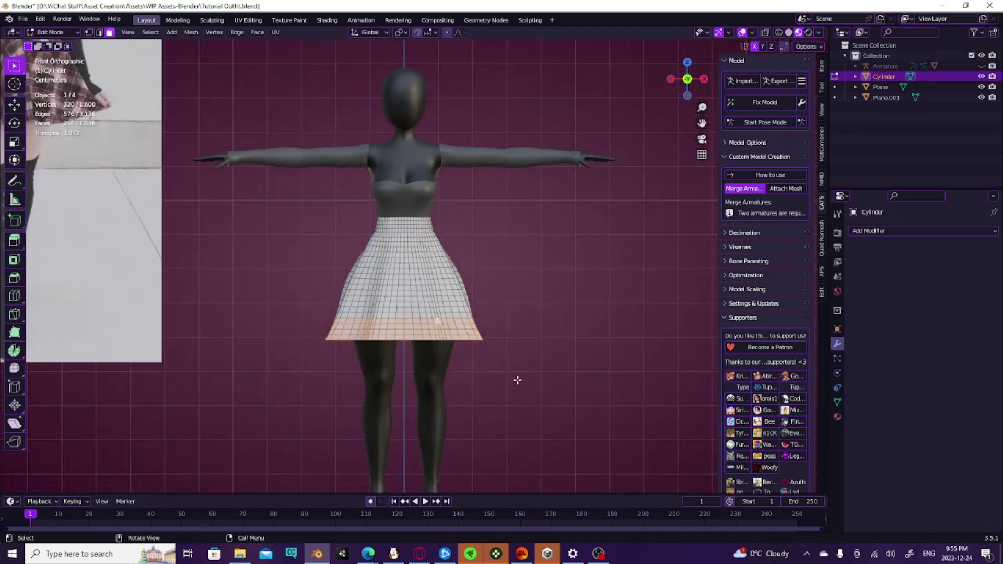
Try to delete the four selected rows of hem faces to shorten the skirt
key("x")
left_click(481, 370)
mouse_move(519, 383)
middle_mouse_down()
mouse_move(459, 385)
mouse_move(511, 387)
middle_mouse_up()
scroll(483, 393, "down", 2)
key("ctrl+z")
scroll(504, 384, "up", 4)
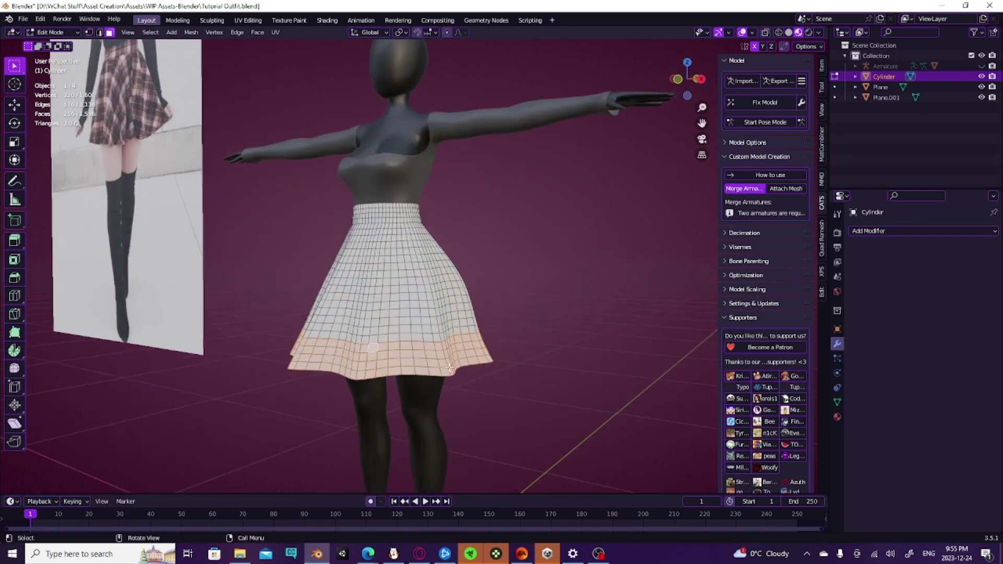
Deselect the uppermost selected row and delete the three lowest rows of faces to shorten the skirt
middle_click_drag(410, 346, 437, 347)
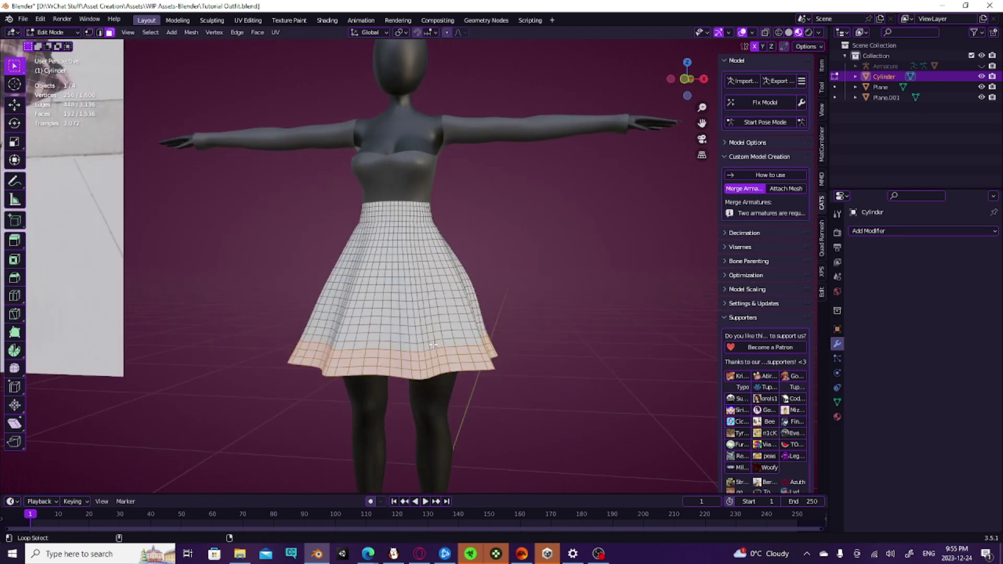
middle_click_drag(445, 348, 483, 354)
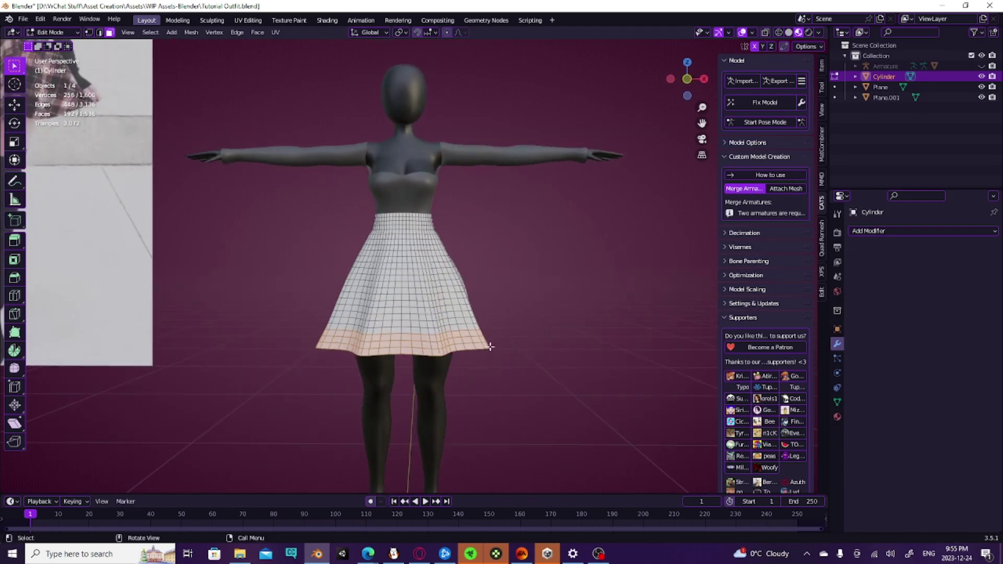
key("x")
left_click(443, 351)
scroll(456, 365, "down", 1)
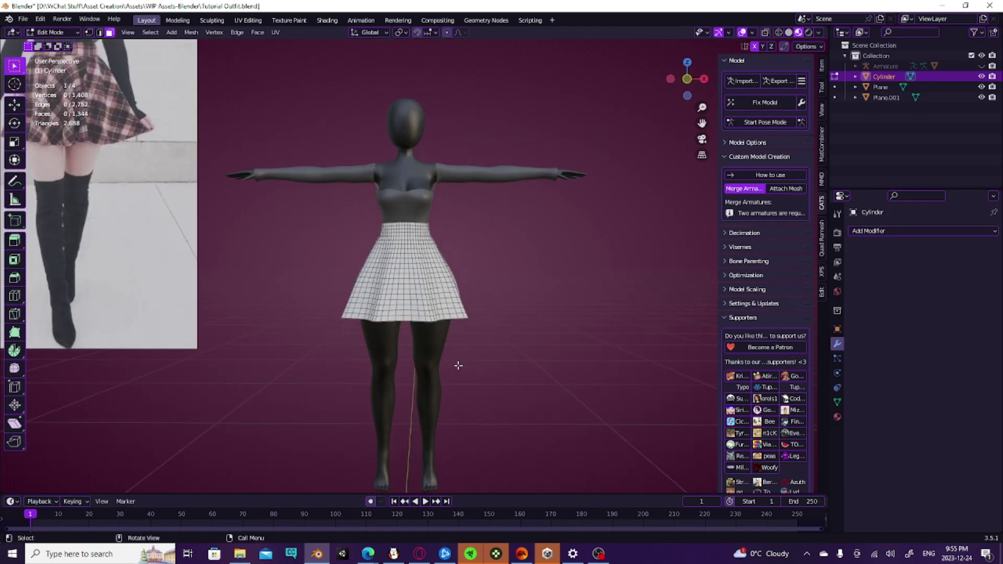
Switch the skirt to Sculpt Mode with the Cloth brush, then make and undo a test stroke across its front
middle_click_drag(456, 365, 324, 366)
key("ctrl+Tab")
mouse_move(395, 368)
middle_mouse_down()
mouse_move(312, 365)
mouse_move(352, 321)
mouse_move(459, 286)
mouse_move(510, 316)
mouse_move(220, 293)
mouse_move(61, 259)
middle_mouse_up()
scroll(12, 411, "down", 3)
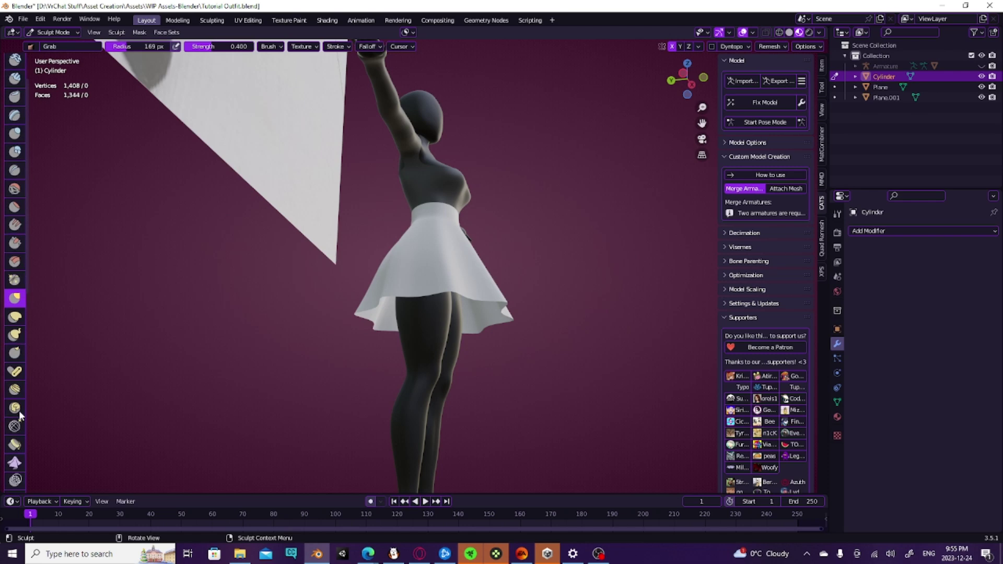
left_click(15, 443)
scroll(451, 304, "up", 2)
middle_click_drag(452, 303, 441, 318)
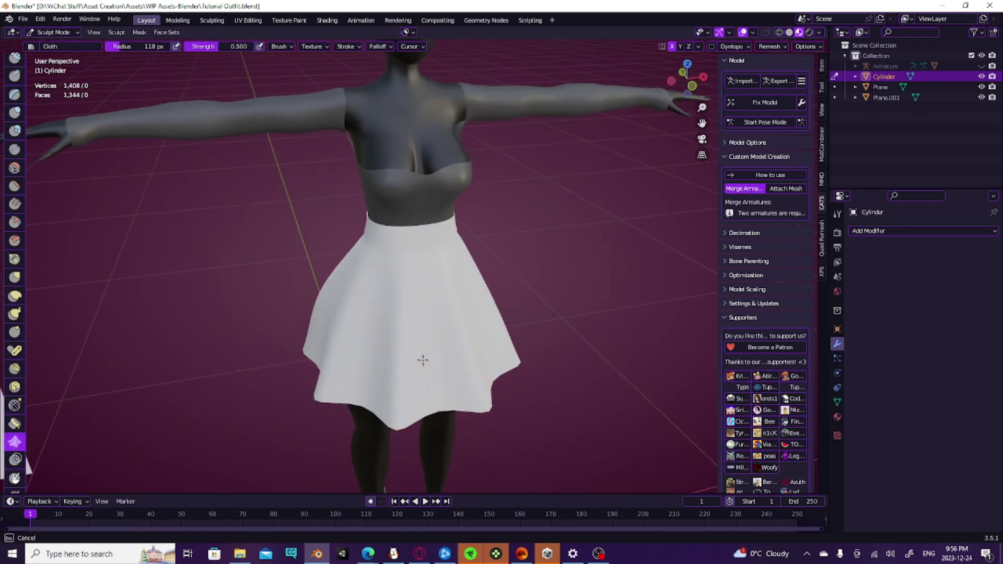
left_click_drag(429, 332, 473, 347)
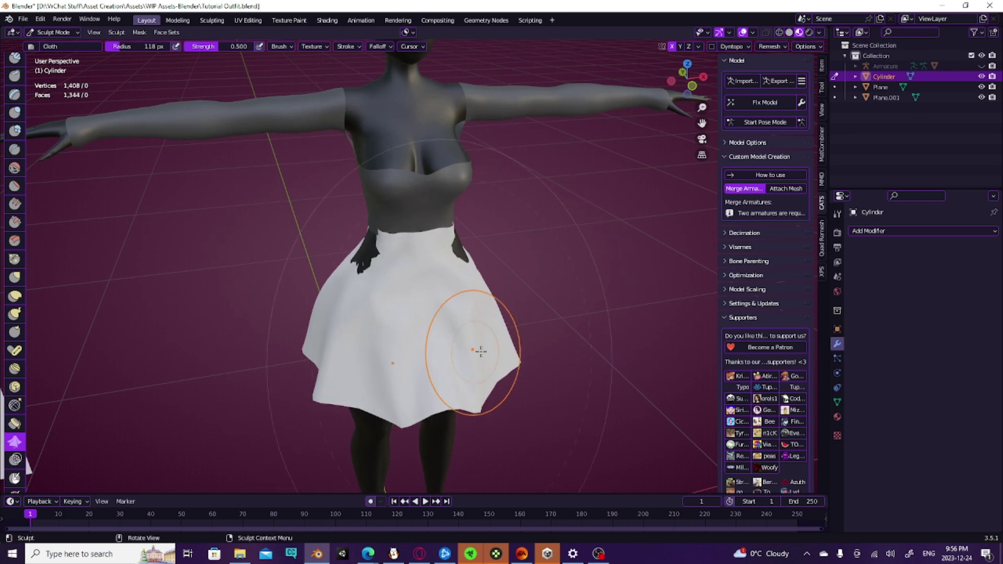
middle_click_drag(479, 349, 534, 334)
key("ctrl+z")
Sculpt downward folds into the side and front of the skirt with the Cloth brush
scroll(512, 339, "up", 2)
left_click_drag(492, 343, 489, 420)
left_click_drag(539, 360, 550, 442)
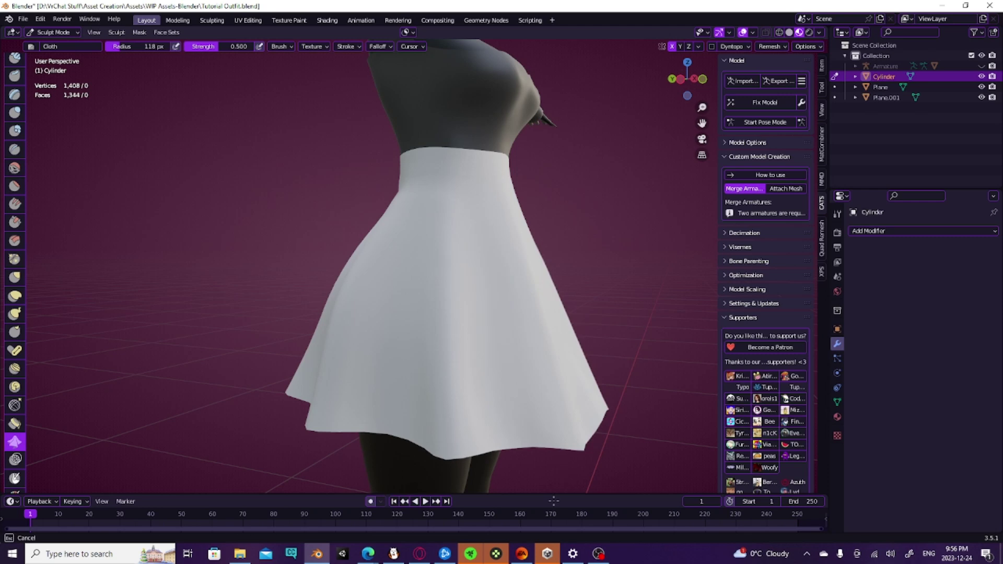
mouse_move(592, 387)
middle_mouse_down()
mouse_move(510, 437)
mouse_move(454, 437)
middle_mouse_up()
mouse_move(455, 436)
left_mouse_down()
mouse_move(463, 350)
mouse_move(519, 403)
mouse_move(413, 333)
left_mouse_up()
left_click_drag(410, 258, 470, 347)
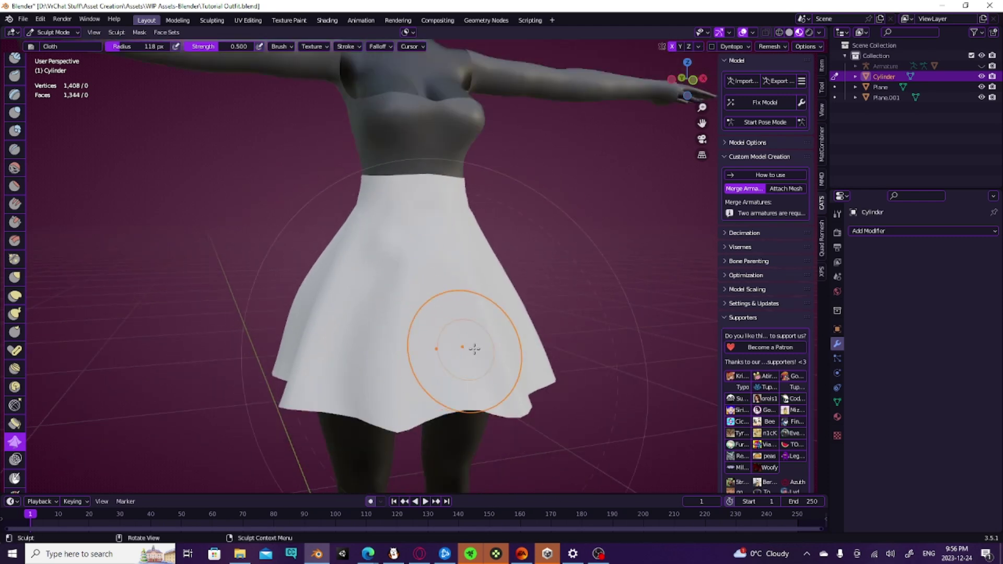
Continue the Cloth brush folds around the hip and across the back of the skirt
middle_click_drag(470, 347, 538, 346)
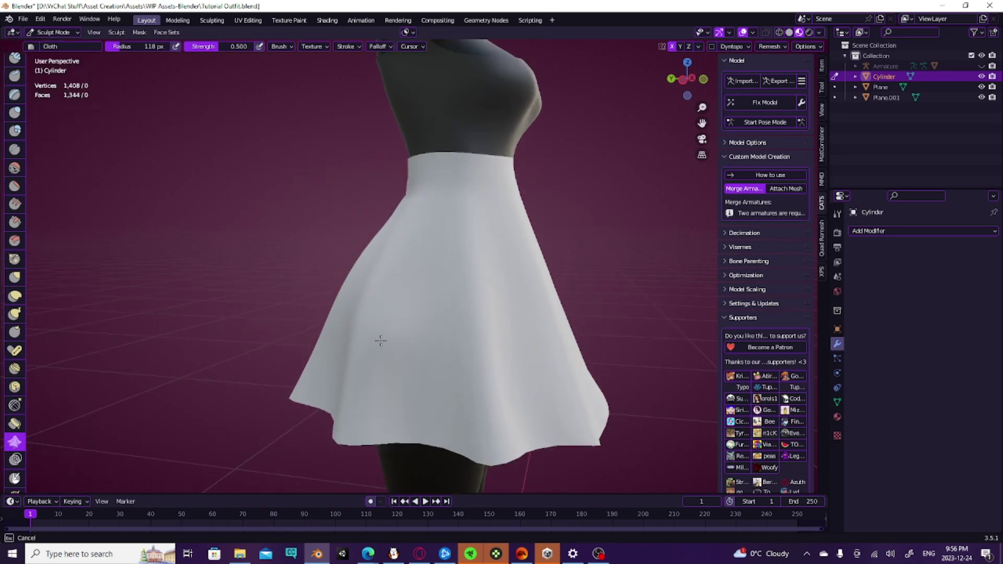
left_click_drag(326, 343, 351, 385)
mouse_move(354, 389)
middle_mouse_down()
mouse_move(392, 342)
mouse_move(491, 338)
middle_mouse_up()
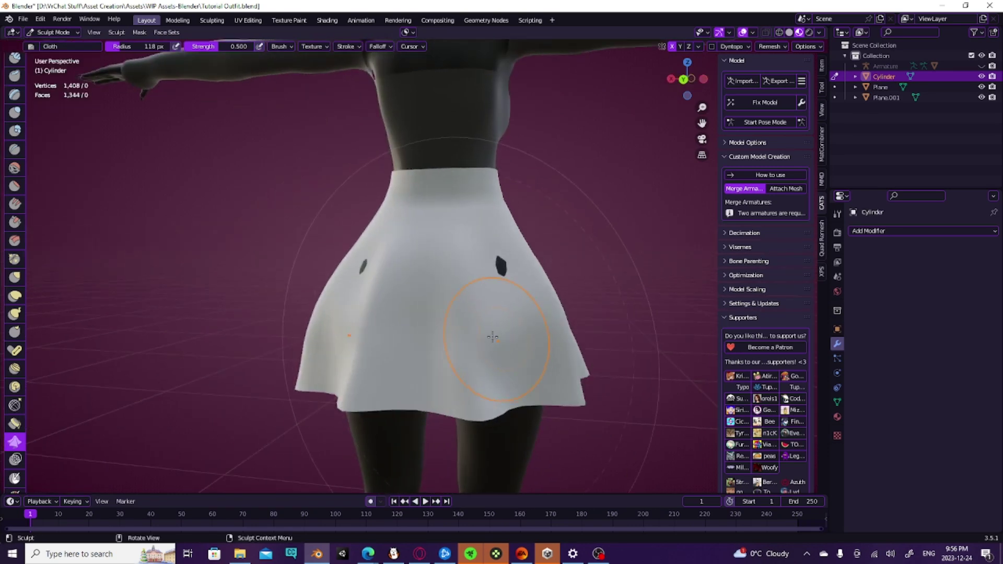
left_click_drag(493, 338, 430, 383)
mouse_move(431, 383)
middle_mouse_down()
mouse_move(517, 374)
mouse_move(419, 368)
middle_mouse_up()
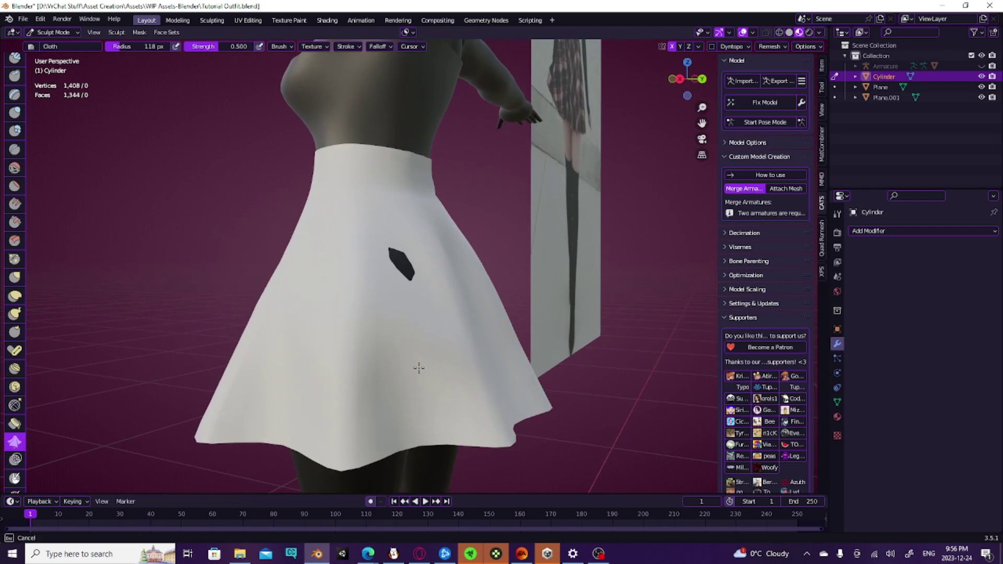
Try two Cloth brush strokes below the clipping spot on the back of the skirt and undo them
left_click_drag(406, 336, 407, 362)
key("ctrl+z")
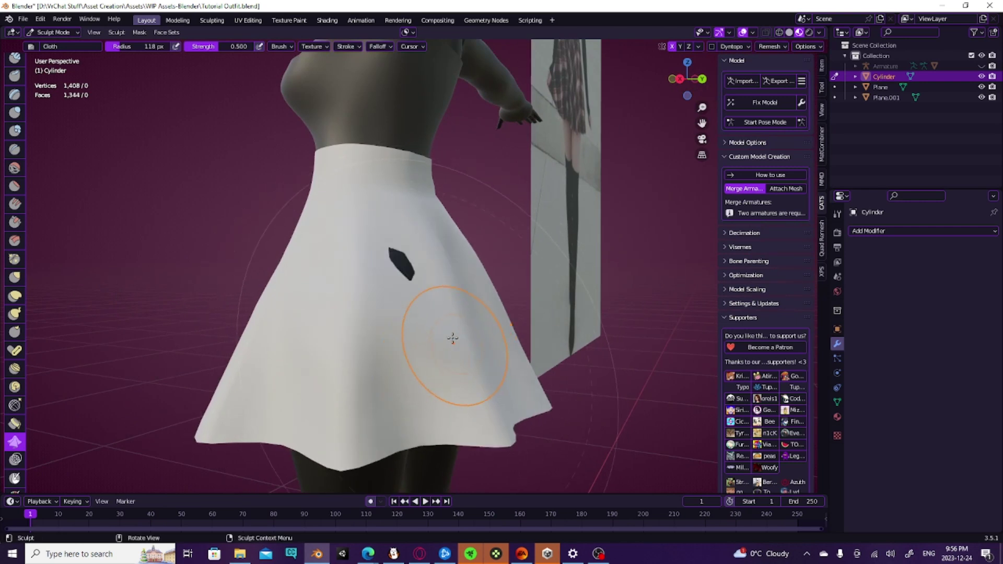
mouse_move(453, 338)
left_mouse_down()
mouse_move(427, 387)
mouse_move(442, 387)
left_mouse_up()
key("ctrl+z")
Drape the rear hip area with the Cloth brush to cover the clipping spot and deepen the folds beside it
scroll(408, 312, "up", 2)
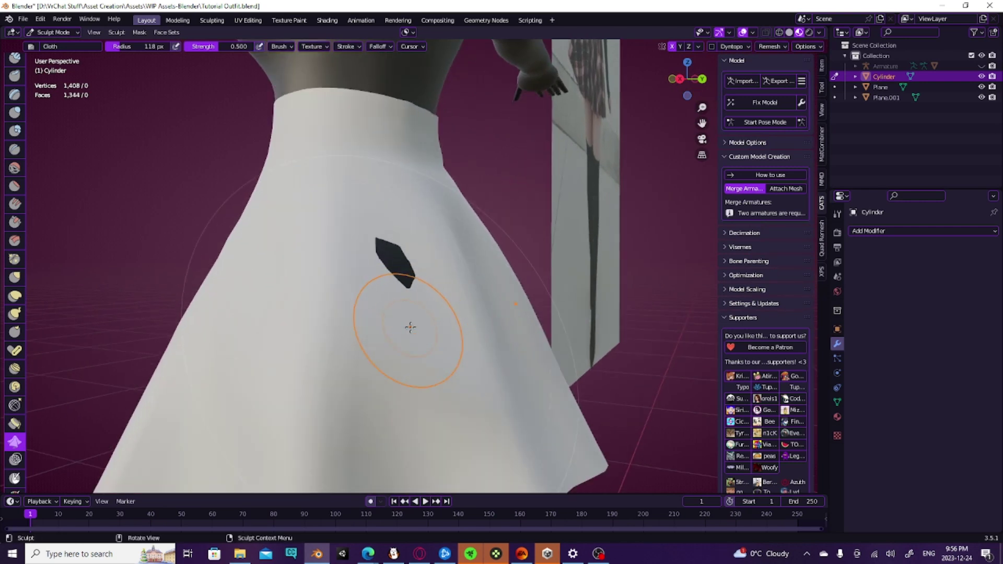
left_click_drag(403, 321, 411, 417)
scroll(459, 443, "down", 4)
middle_click_drag(494, 435, 539, 416)
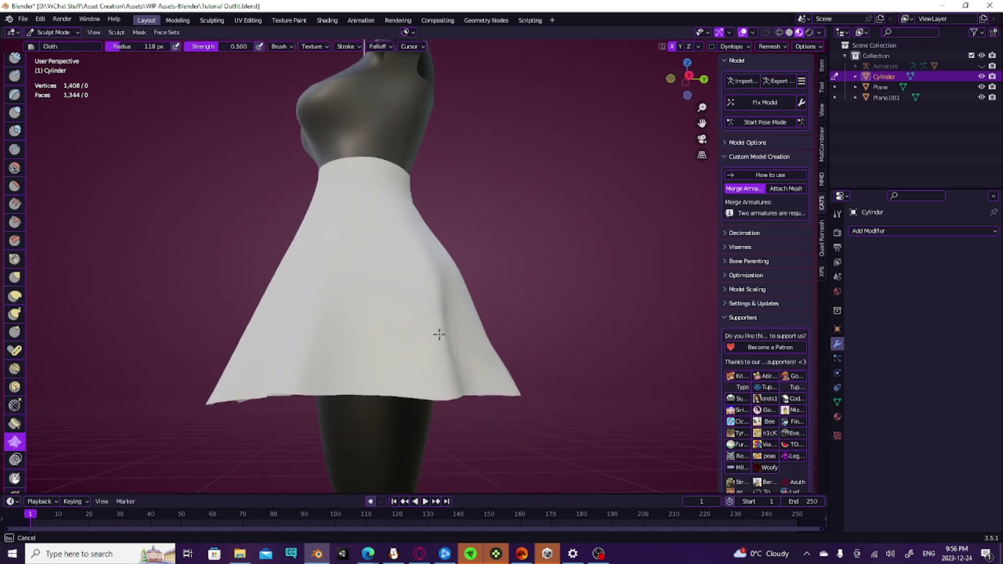
left_click_drag(439, 334, 470, 345)
mouse_move(517, 354)
middle_mouse_down()
mouse_move(492, 383)
mouse_move(505, 377)
middle_mouse_up()
mouse_move(436, 369)
left_mouse_down()
mouse_move(478, 357)
mouse_move(421, 369)
mouse_move(445, 367)
left_mouse_up()
Shape the folds near the back hem of the skirt with the Cloth brush
mouse_move(445, 367)
middle_mouse_down()
mouse_move(346, 398)
mouse_move(325, 353)
middle_mouse_up()
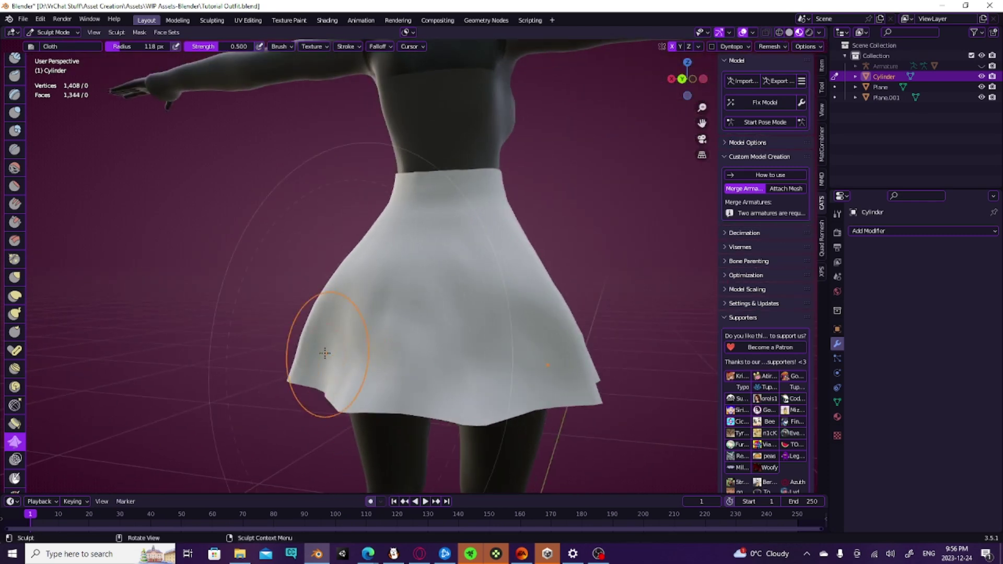
left_click_drag(325, 353, 319, 358)
middle_click_drag(320, 357, 365, 345)
mouse_move(335, 337)
left_mouse_down()
mouse_move(311, 331)
mouse_move(361, 349)
left_mouse_up()
scroll(383, 364, "down", 1)
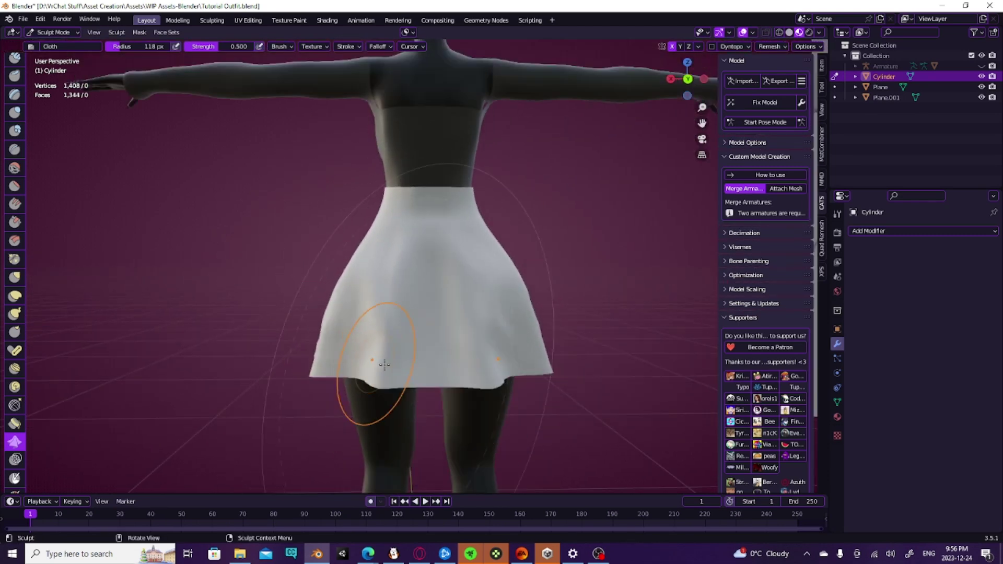
Examine the folds and hem of the skirt from the sides, front, back and below
middle_click_drag(384, 364, 316, 331)
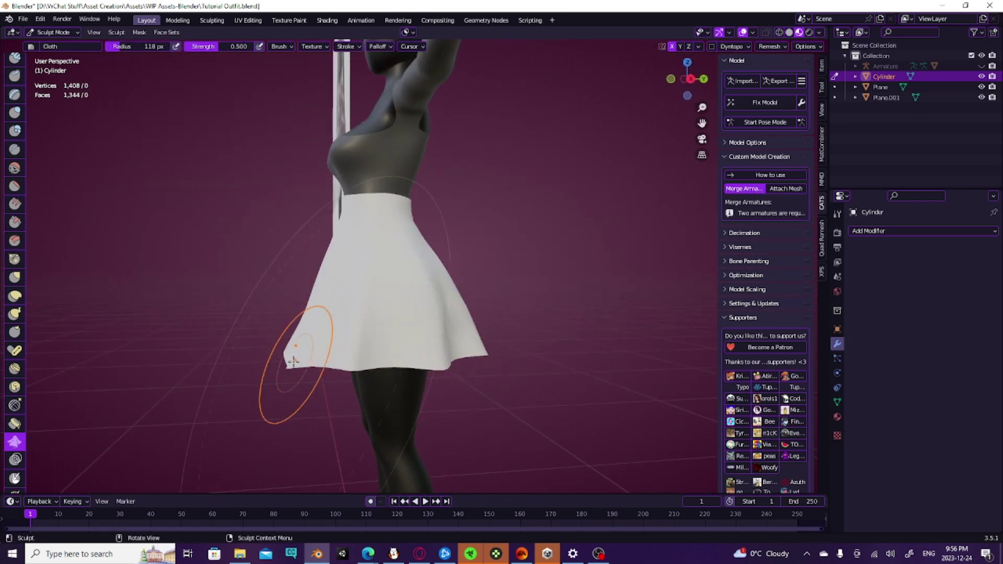
middle_click_drag(408, 366, 544, 370)
middle_click_drag(492, 344, 484, 360)
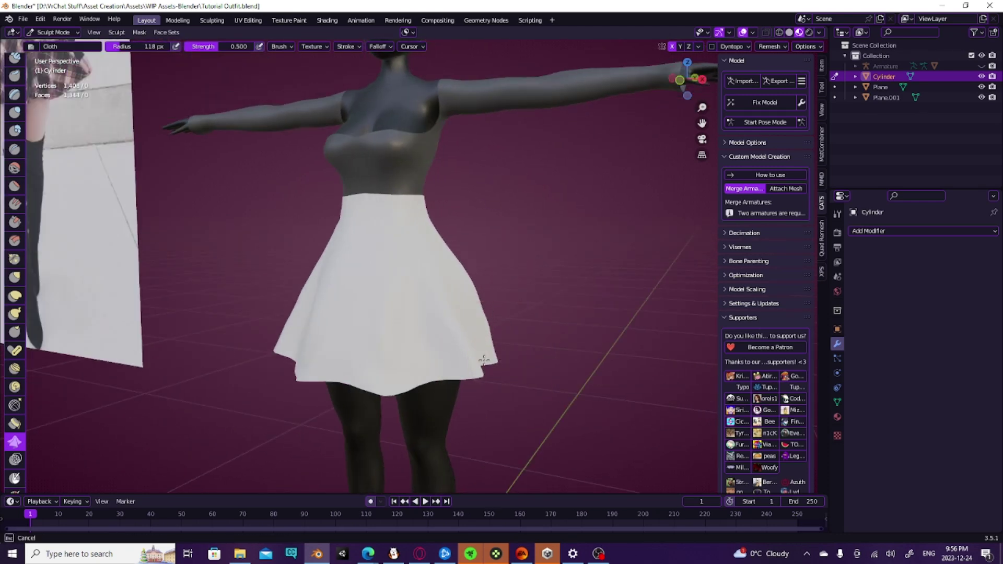
middle_click_drag(428, 386, 405, 250)
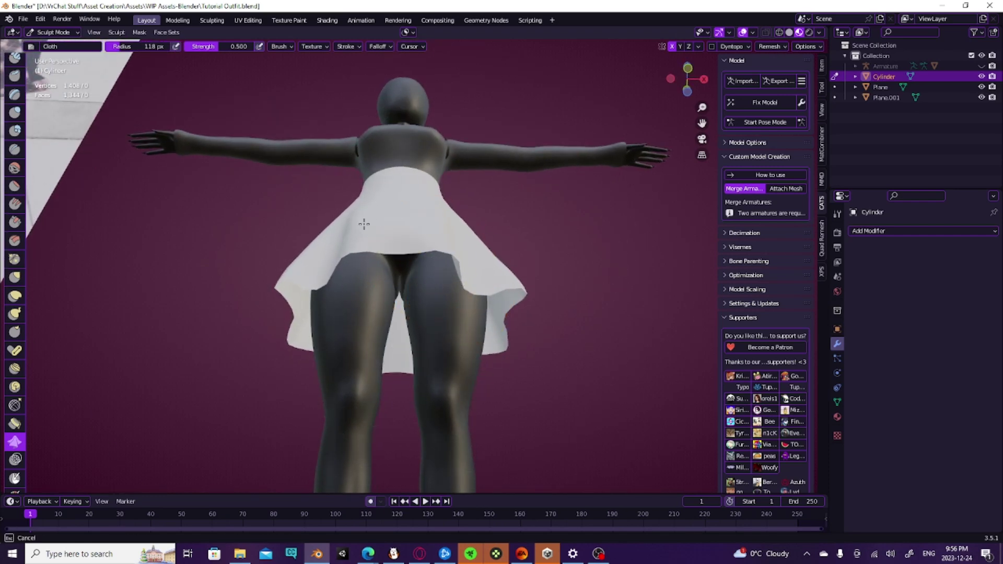
middle_click_drag(506, 308, 357, 344)
scroll(553, 320, "up", 3)
scroll(373, 395, "down", 2)
middle_click_drag(432, 358, 558, 358)
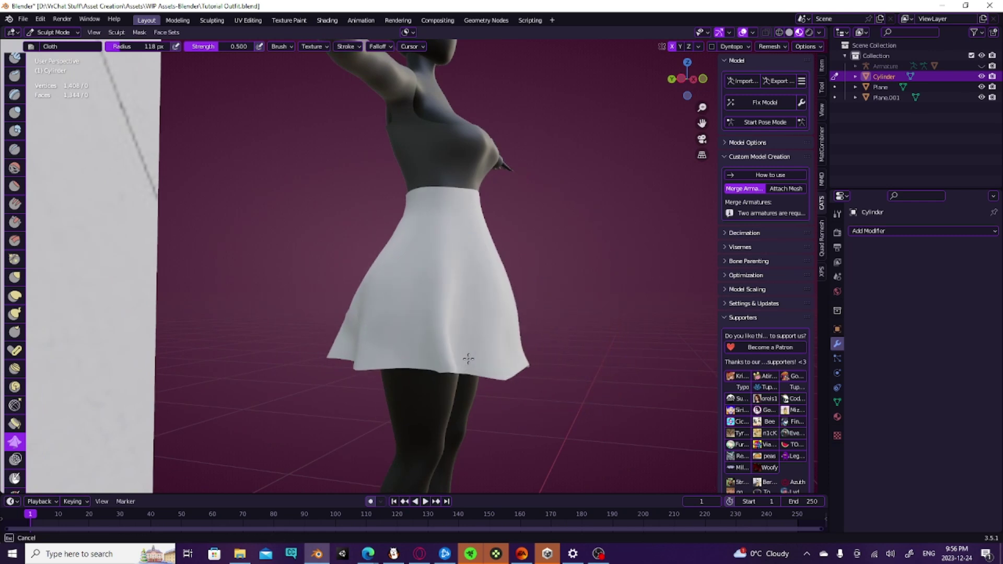
Sculpt stronger Cloth brush folds around the front, sides and back of the skirt
mouse_move(433, 322)
middle_mouse_down()
mouse_move(407, 331)
mouse_move(325, 313)
mouse_move(444, 334)
mouse_move(340, 331)
mouse_move(311, 349)
middle_mouse_up()
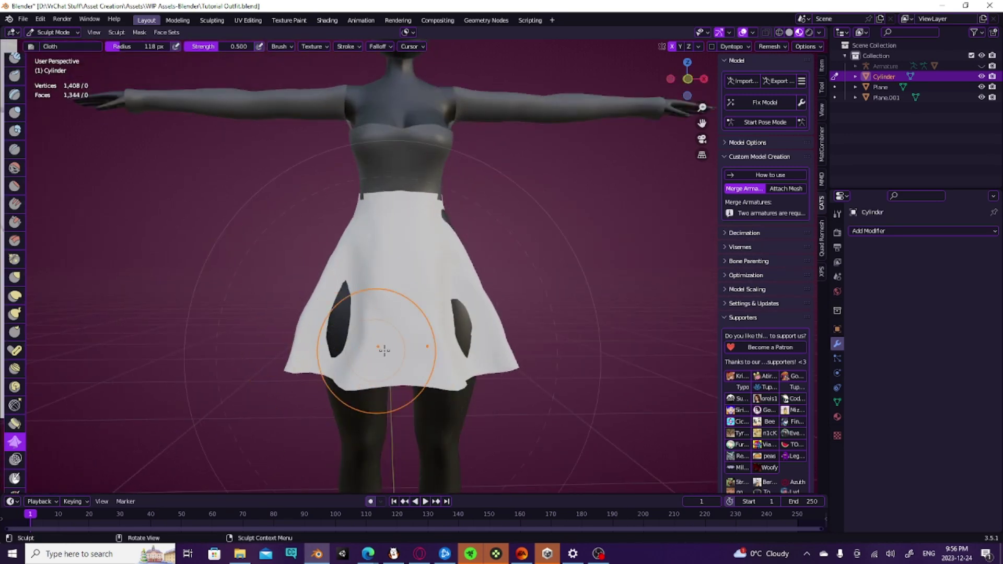
mouse_move(384, 349)
middle_mouse_down()
mouse_move(590, 372)
mouse_move(477, 336)
middle_mouse_up()
middle_click_drag(436, 368, 502, 358)
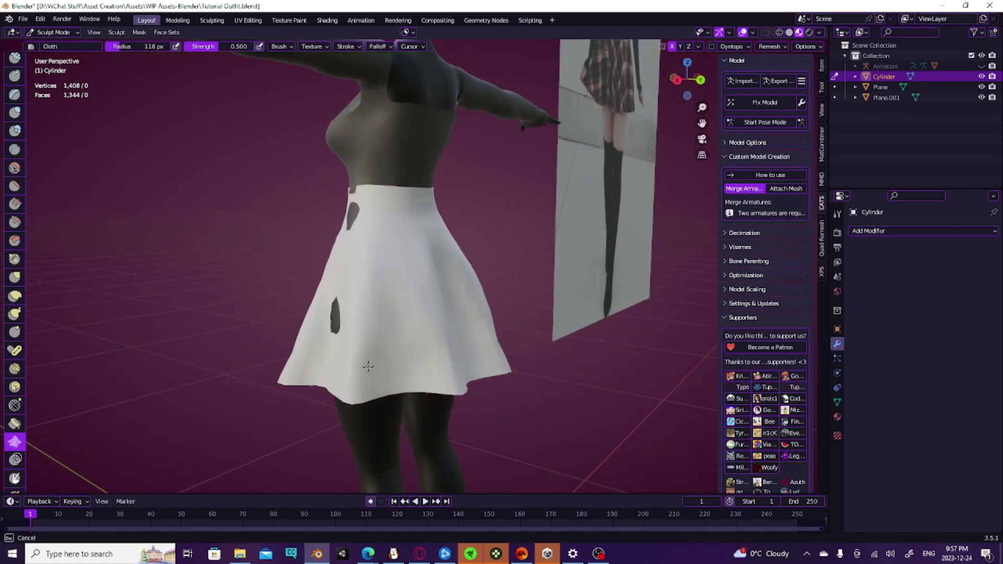
middle_click_drag(368, 366, 456, 294)
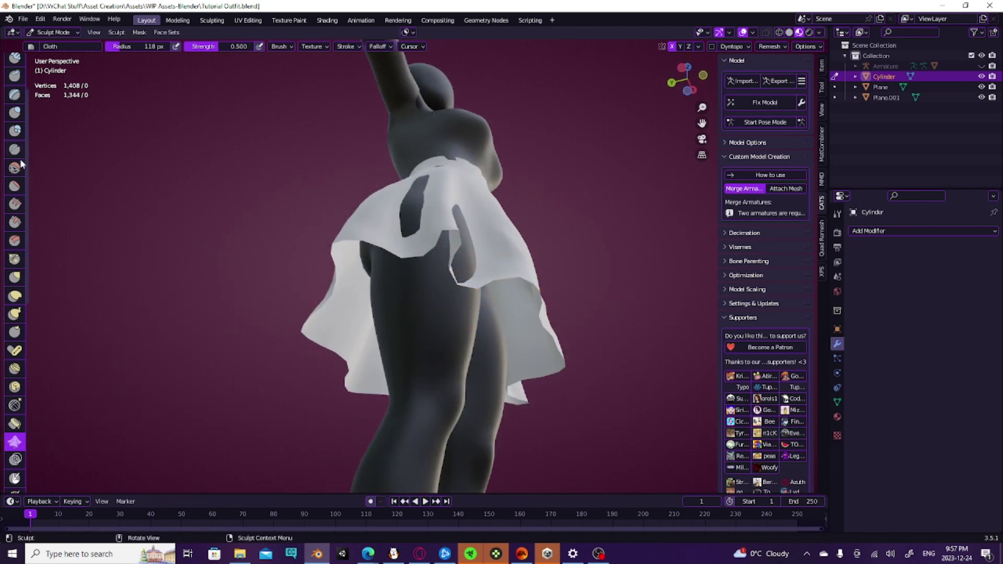
Soften the uneven folds around the skirt with the Smooth brush at strength 0.700
mouse_move(479, 270)
middle_mouse_down()
mouse_move(444, 336)
mouse_move(392, 291)
mouse_move(505, 327)
middle_mouse_up()
middle_click_drag(409, 316, 507, 335)
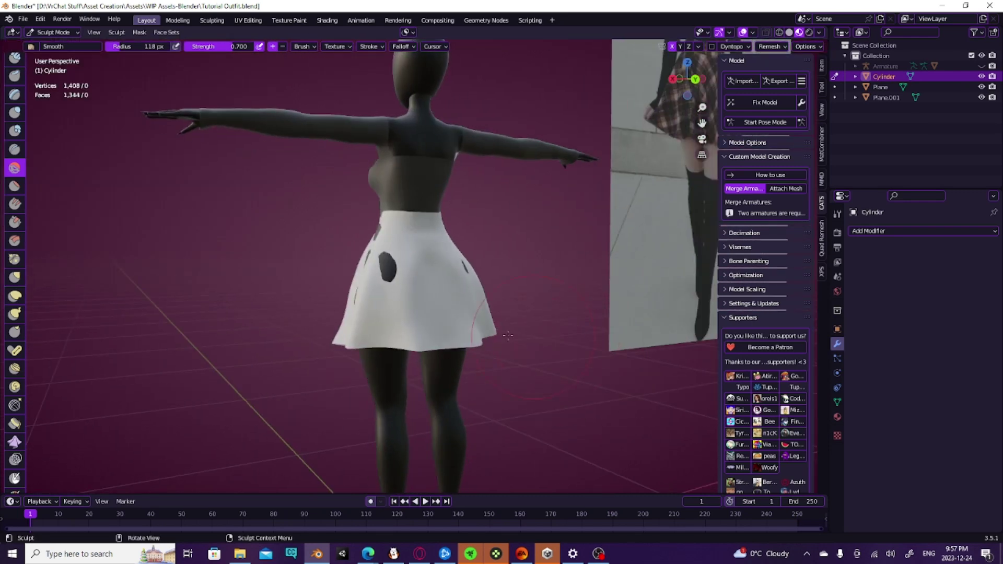
middle_click_drag(435, 341, 427, 296)
middle_click_drag(368, 283, 197, 348)
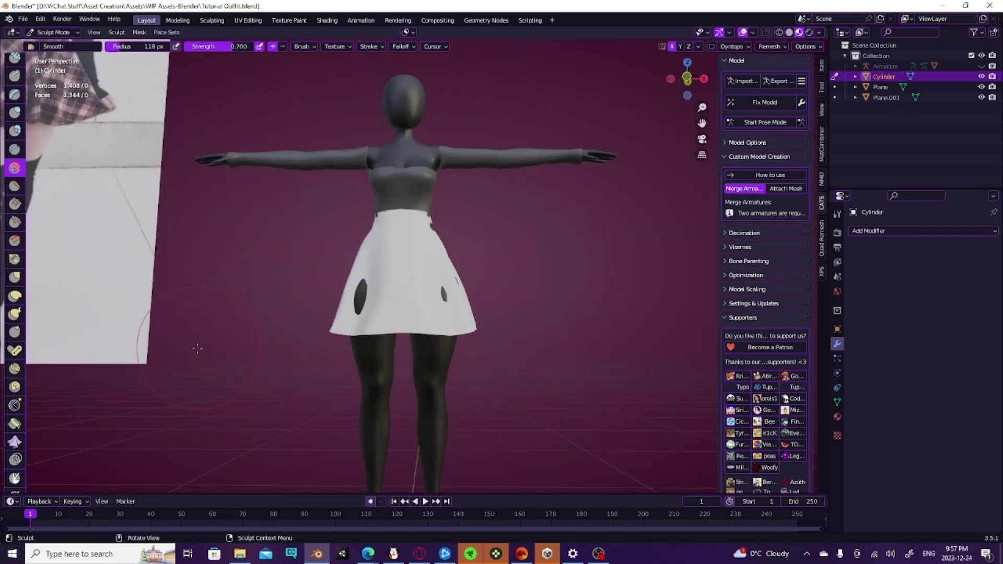
Pull the front and side of the skirt outward over the thighs with the Grab brush, using a 193 px radius
left_click(15, 277)
middle_click_drag(258, 358, 628, 156)
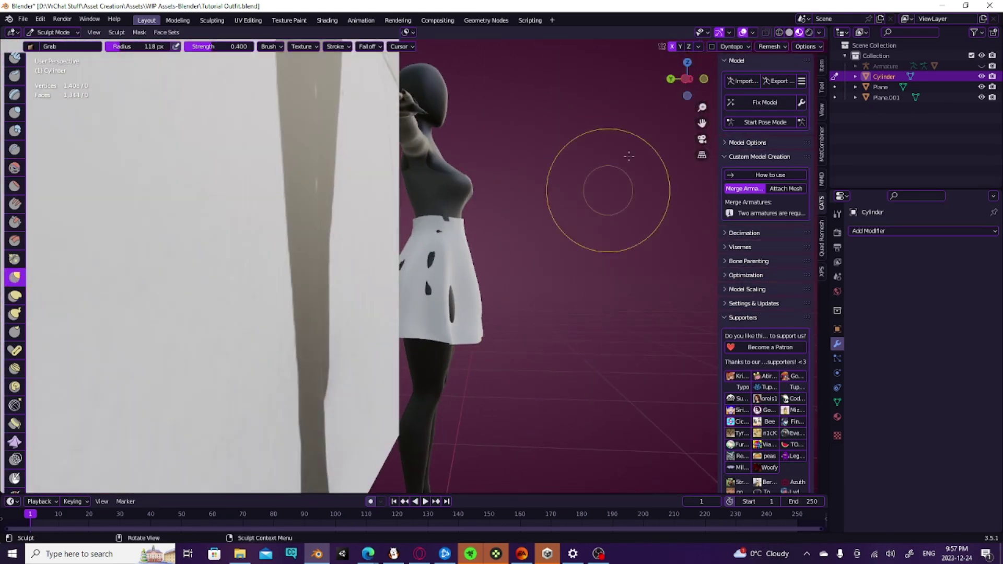
scroll(480, 345, "up", 3)
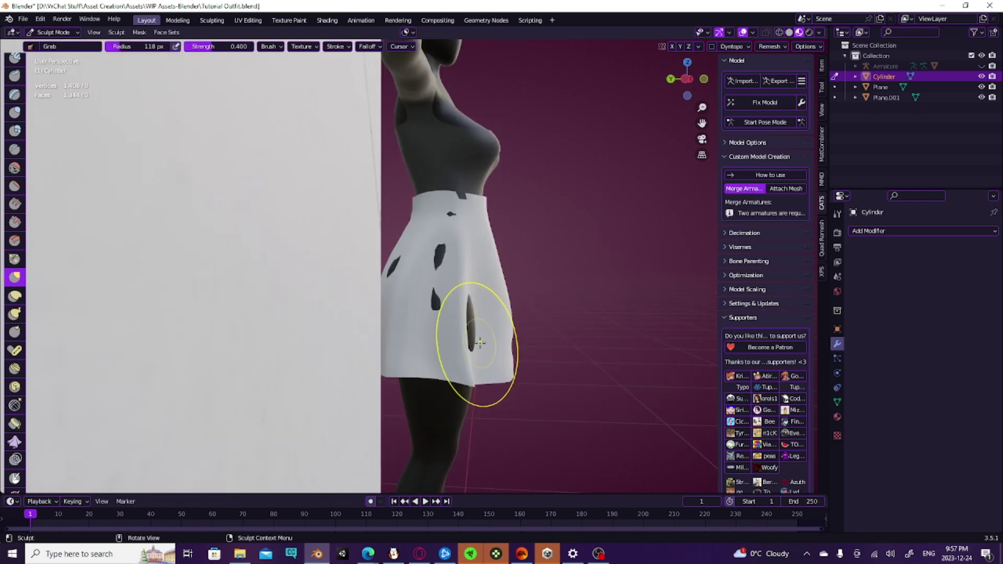
mouse_move(484, 342)
middle_mouse_down()
mouse_move(368, 324)
mouse_move(377, 345)
mouse_move(274, 345)
middle_mouse_up()
scroll(403, 338, "up", 2)
left_click_drag(283, 343, 273, 351)
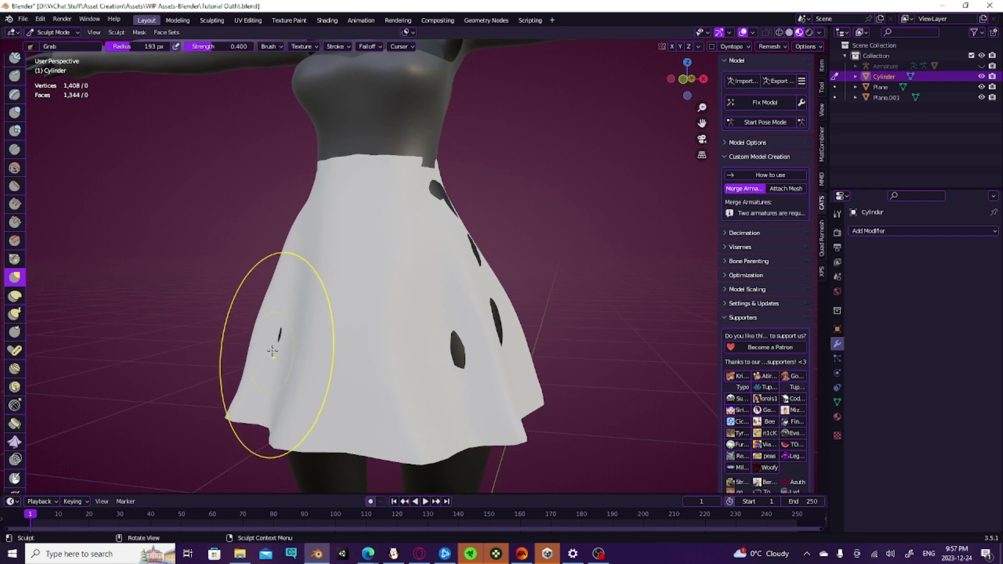
Pull the skirt outward over the hip with the Grab brush to cover the clipping body
scroll(287, 339, "down", 4)
mouse_move(251, 284)
middle_mouse_down("shift")
mouse_move(305, 340)
mouse_move(390, 354)
middle_mouse_up("shift")
scroll(390, 354, "up", 4)
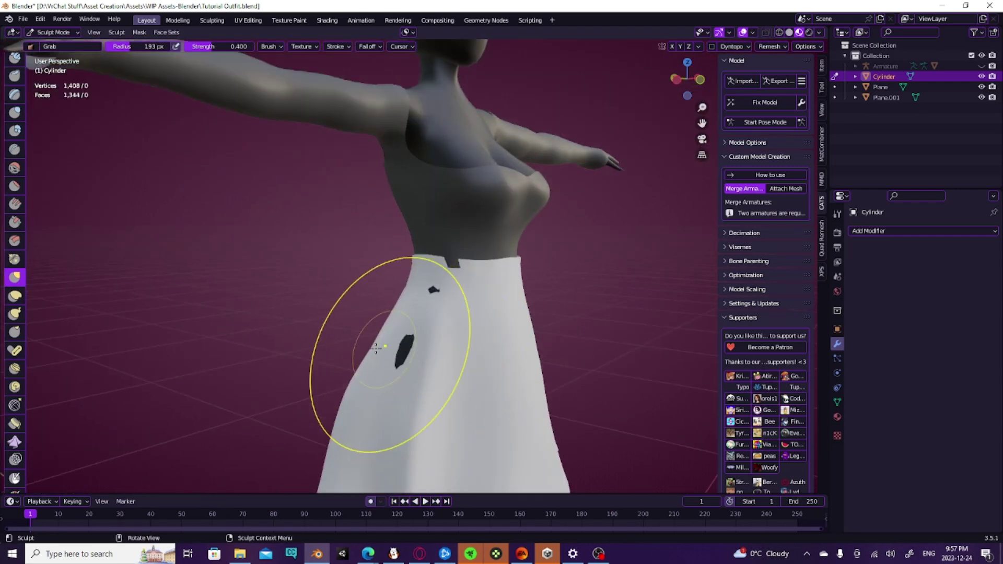
left_click_drag(393, 355, 395, 355)
middle_click_drag(468, 351, 449, 293)
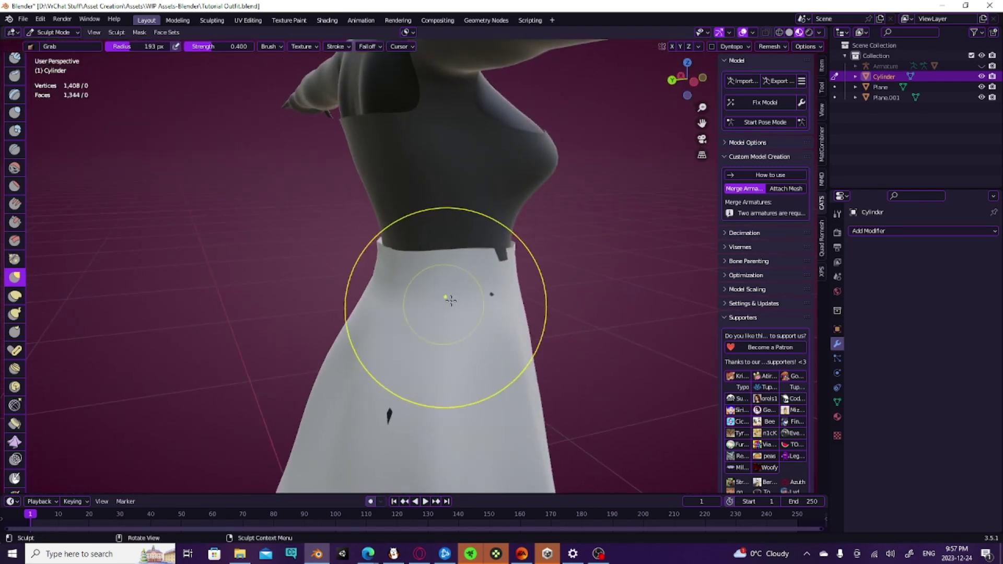
Cover the remaining clipping spots at the waist and around the side of the skirt with the Grab brush
scroll(538, 267, "up", 2)
middle_click_drag(555, 275, 587, 264)
scroll(576, 284, "down", 2)
middle_click_drag(578, 342, 504, 355)
scroll(499, 271, "up", 1)
middle_click_drag(514, 268, 401, 285)
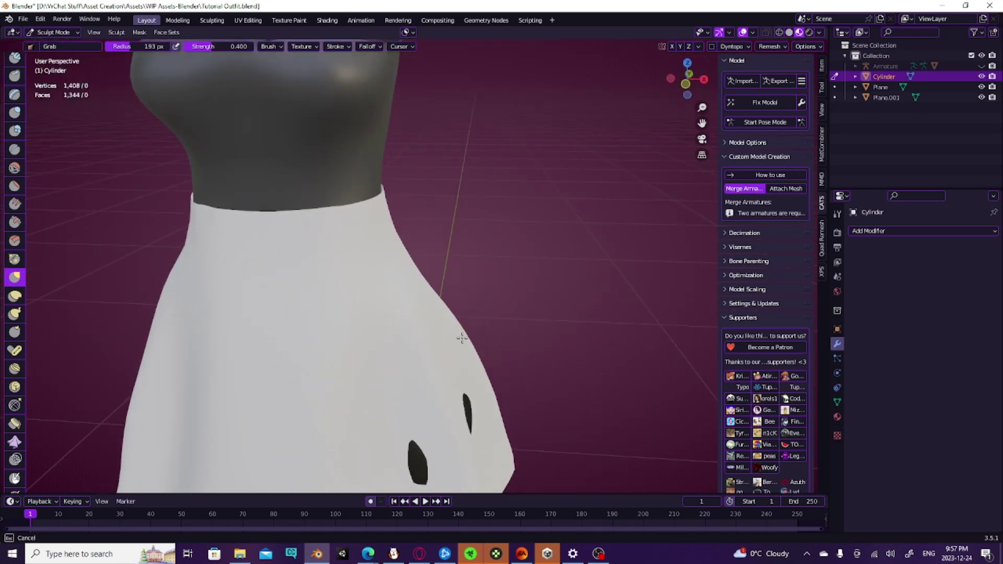
middle_click_drag(462, 338, 472, 292, "shift")
middle_click_drag(492, 257, 515, 281)
In Edit Mode with edge selection, select the horizontal edge loop at the base of the waistband and scale it slightly
key("Tab")
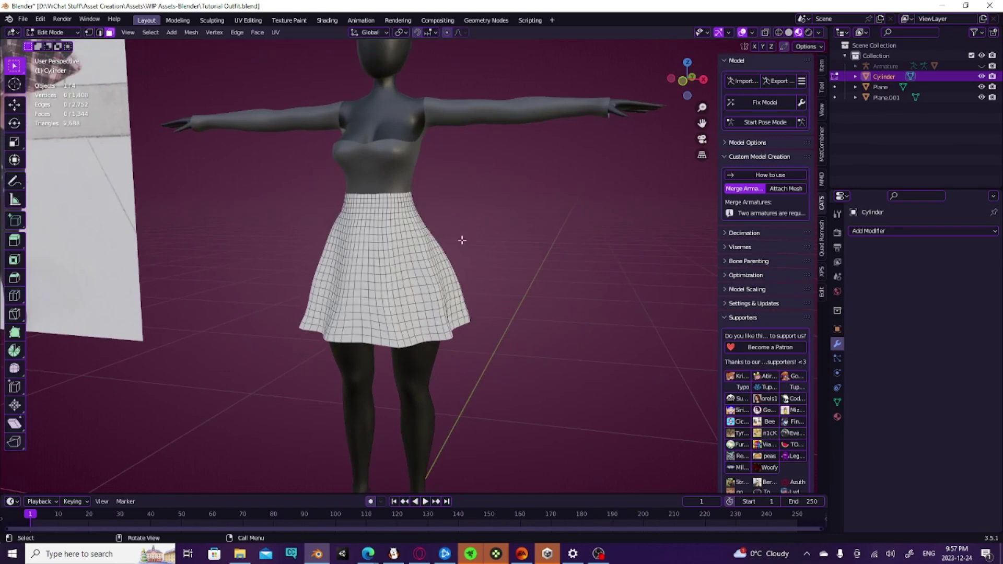
scroll(454, 222, "up", 5)
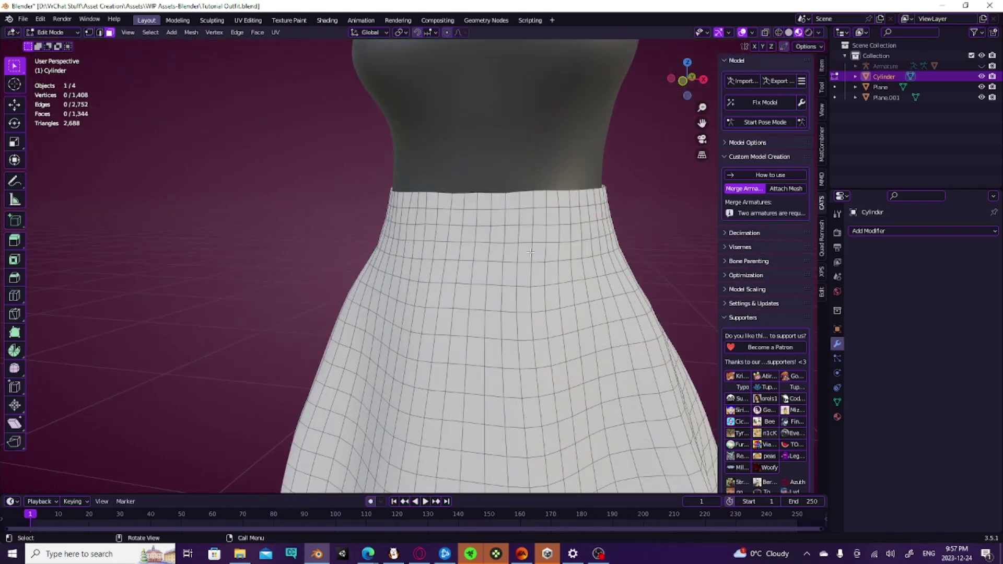
key("2")
left_click(570, 260, "alt")
middle_click_drag(570, 260, 678, 246)
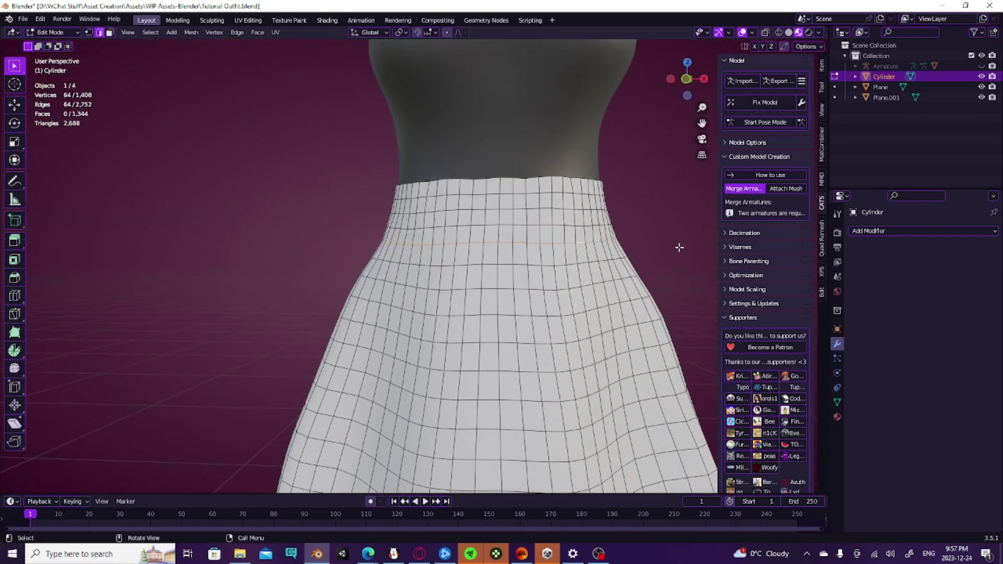
key("s")
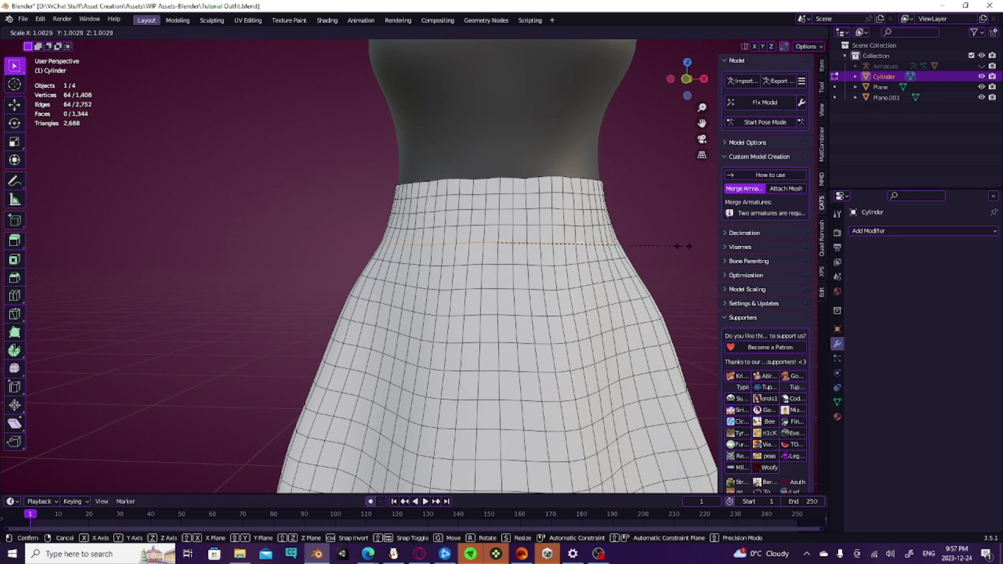
left_click(679, 247)
key("Tab")
key("Tab")
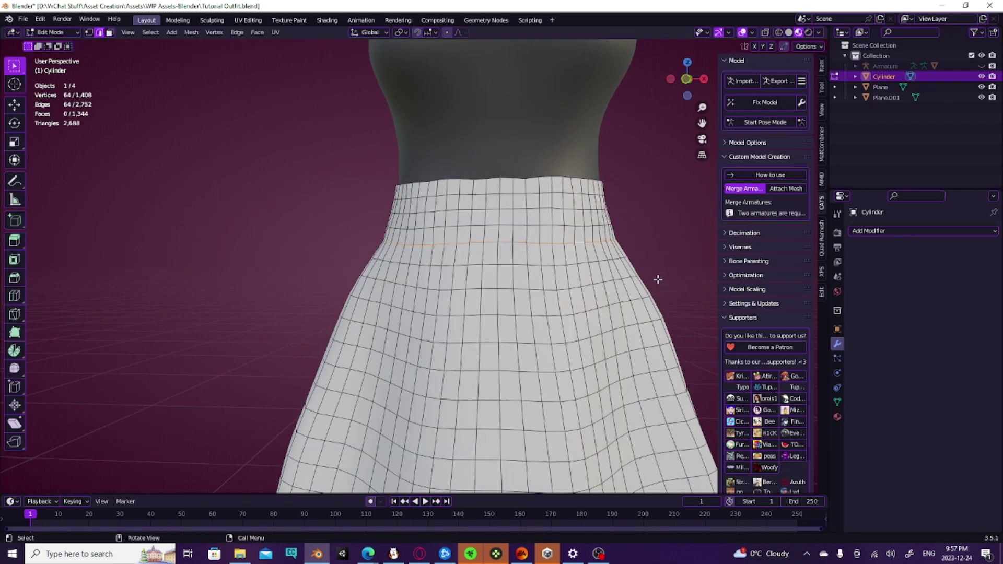
Mark the selected waistband edge loop as sharp and return to Sculpt Mode
scroll(631, 270, "up", 1)
right_click(624, 260)
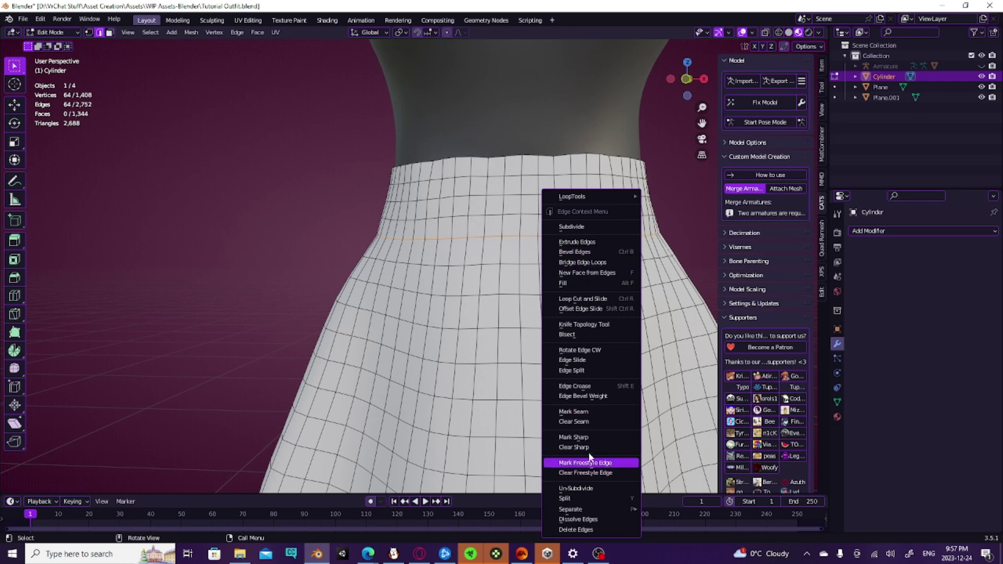
left_click(570, 439)
key("Tab")
scroll(438, 277, "down", 3)
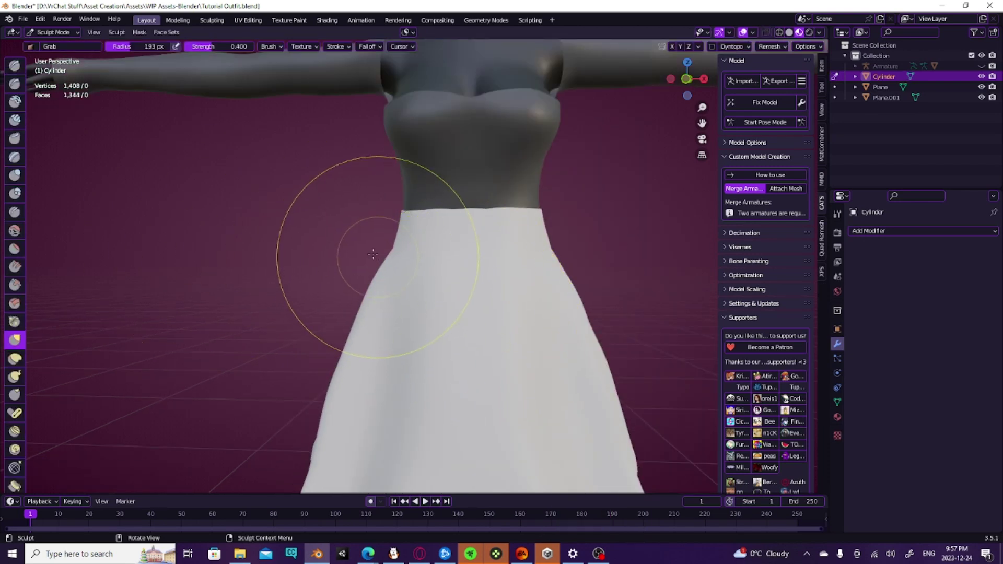
Switch to Object Mode and shade the skirt smooth with Auto Smooth at a 180° angle
left_click(53, 32)
left_click(52, 46)
right_click(460, 288)
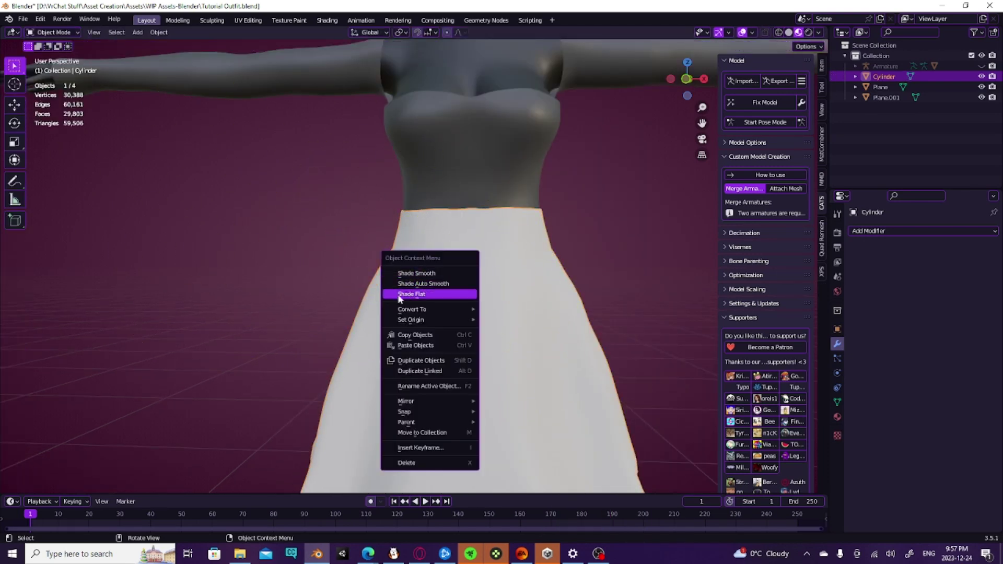
left_click(424, 287)
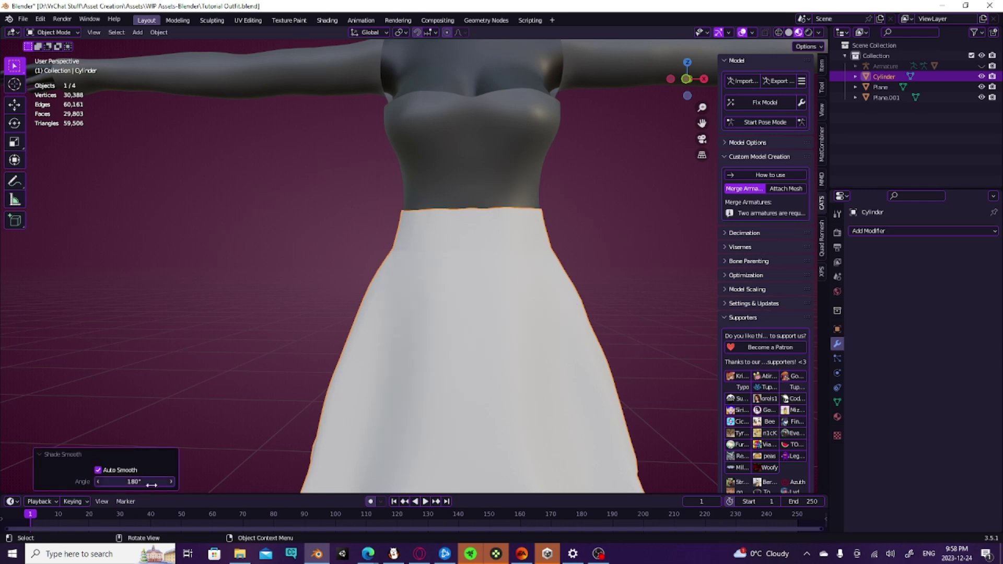
In Edit Mode, scale the sharp edge loop at the base of the waistband slightly inward and return to Object Mode
middle_click_drag(342, 300, 234, 295)
key("Tab")
key("Tab")
scroll(330, 247, "up", 1)
key("Tab")
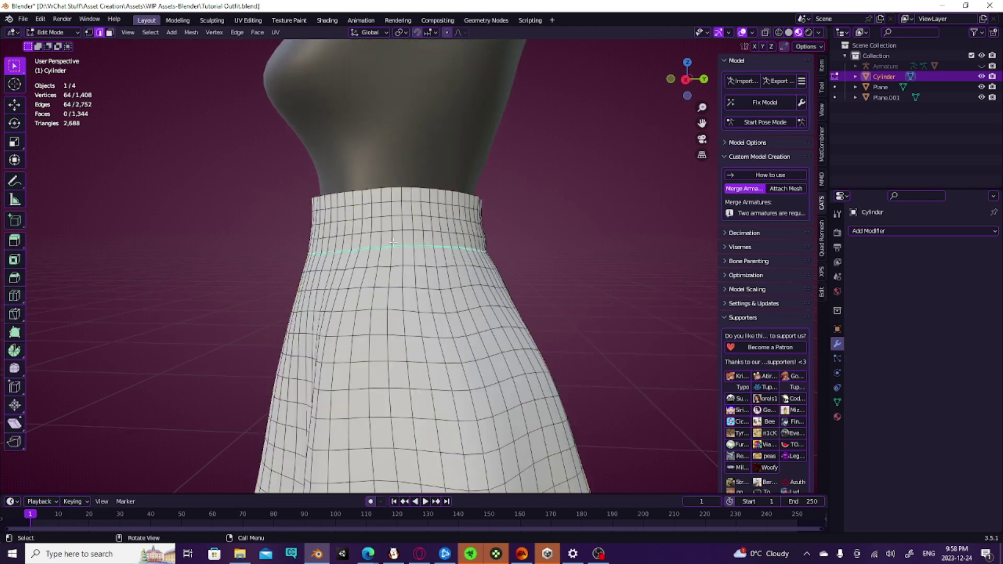
middle_click_drag(429, 244, 489, 252)
scroll(475, 267, "up", 3)
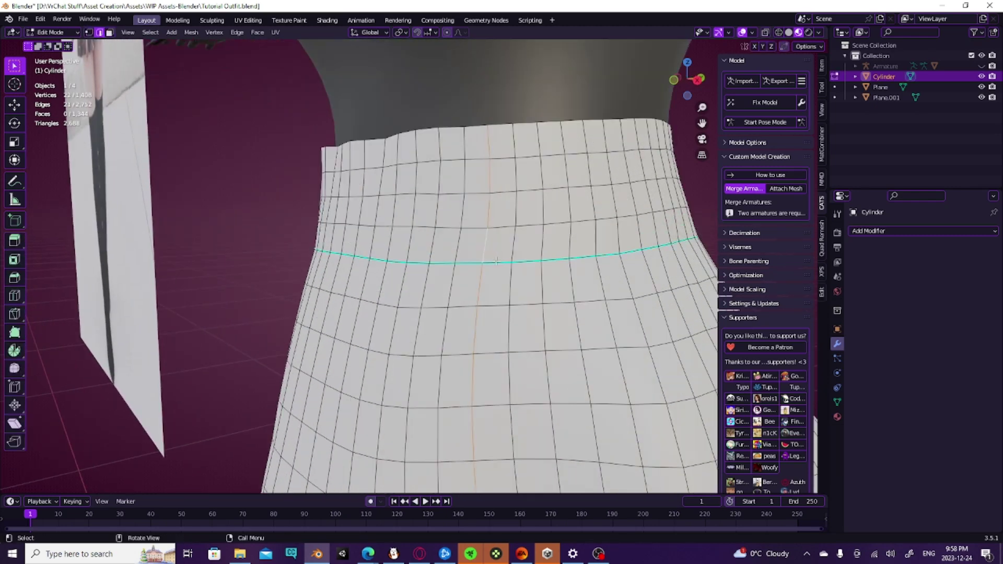
key("s")
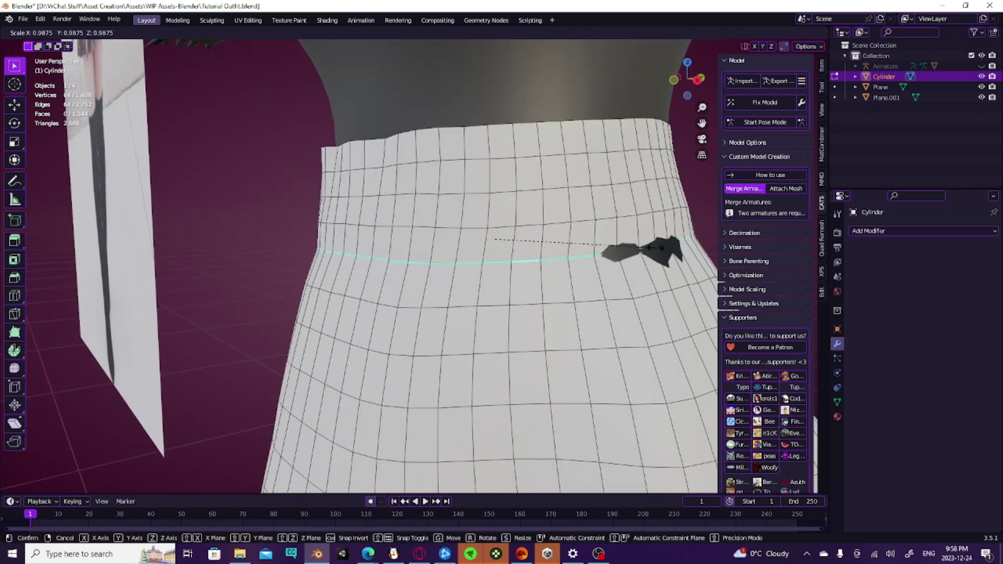
left_click(651, 249)
key("Tab")
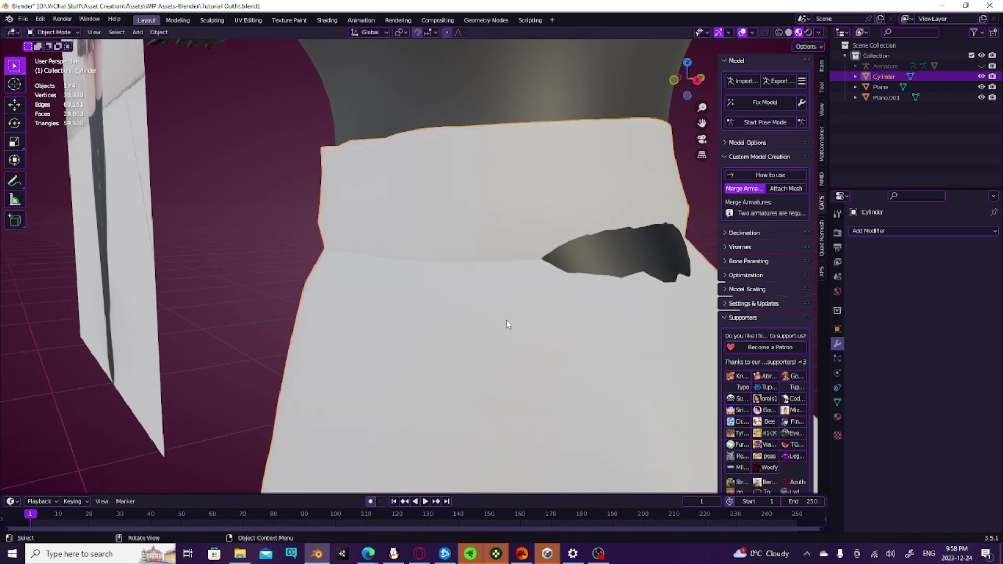
middle_click_drag(506, 320, 373, 275)
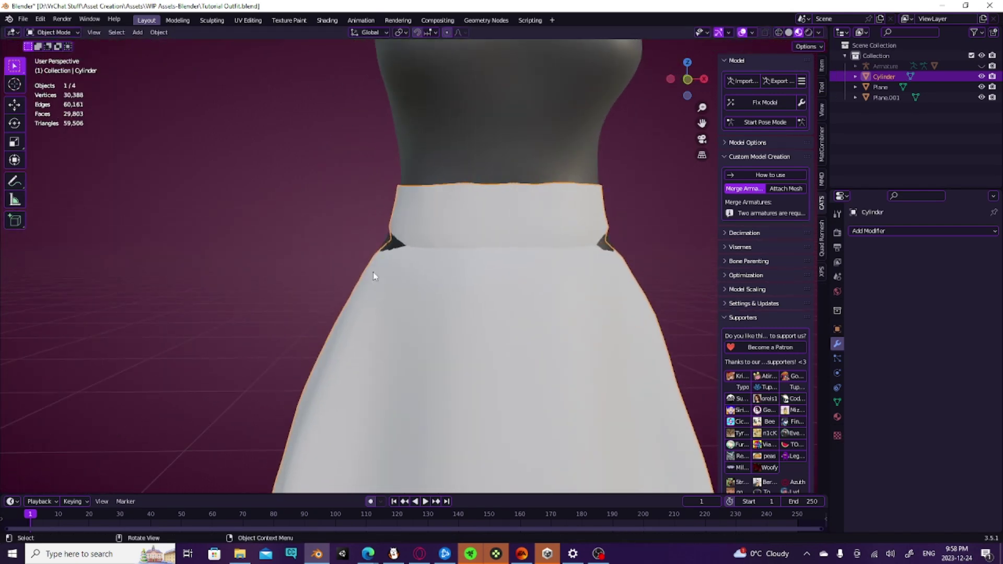
Switch to Sculpt Mode and pull the skirt outward over the clipping spots beside the waistband seam with the Grab brush
left_click(60, 33)
left_click(52, 67)
scroll(444, 261, "up", 1)
mouse_move(396, 244)
left_mouse_down()
mouse_move(382, 242)
mouse_move(400, 241)
left_mouse_up()
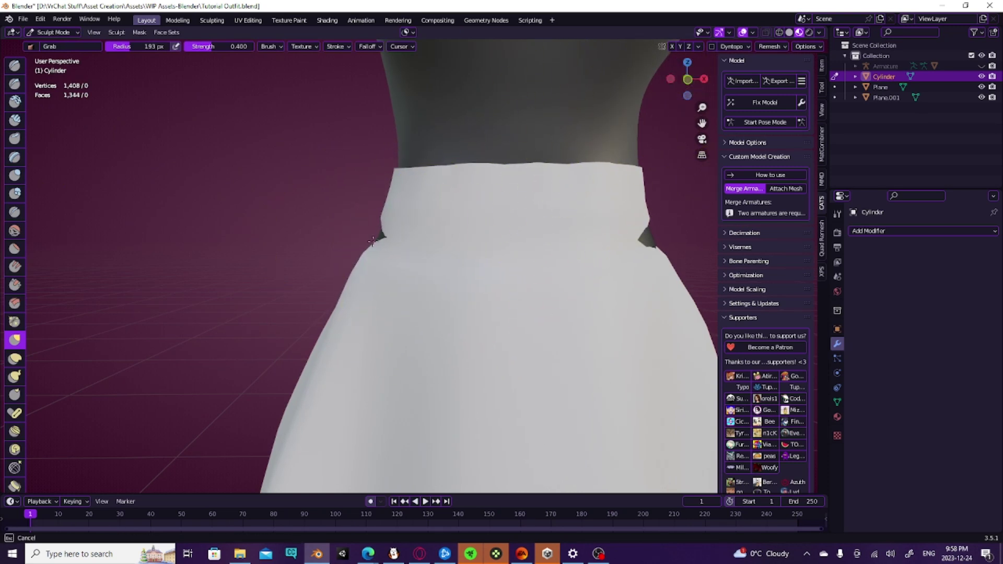
left_click_drag(404, 248, 373, 239)
scroll(371, 238, "down", 5)
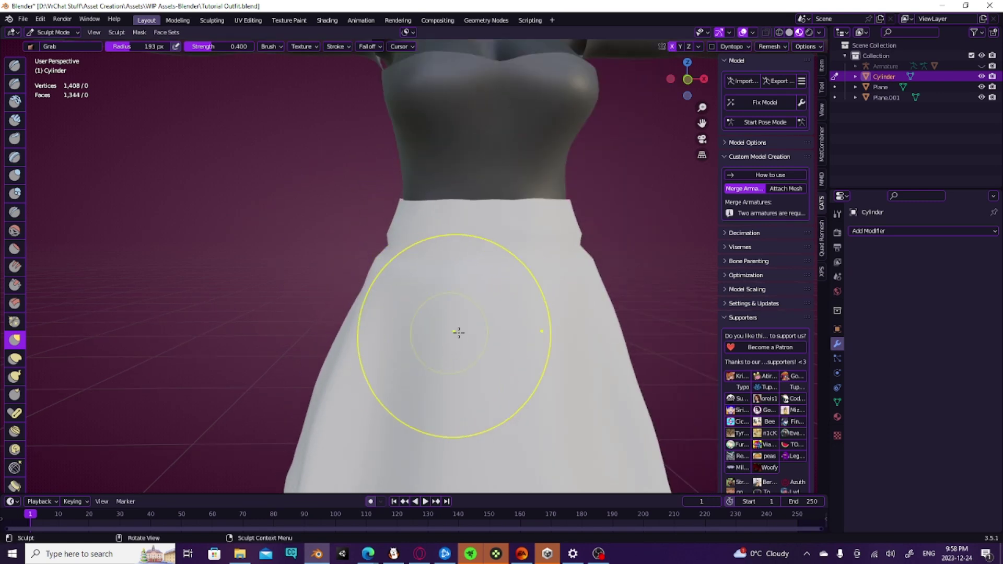
Adjust the side of the skirt below the waistband with short Grab brush strokes
middle_click_drag(457, 331, 562, 348)
mouse_move(484, 335)
left_mouse_down()
mouse_move(472, 343)
mouse_move(484, 357)
left_mouse_up()
middle_click_drag(484, 359, 477, 363)
left_click_drag(472, 332, 461, 312)
scroll(471, 317, "down", 2)
mouse_move(514, 330)
middle_mouse_down()
mouse_move(332, 333)
mouse_move(460, 309)
middle_mouse_up()
scroll(493, 336, "down", 3)
scroll(459, 309, "up", 3)
In Edit Mode, select the sharp waistband edge loop and scale it outward to about 1.03
key("Tab")
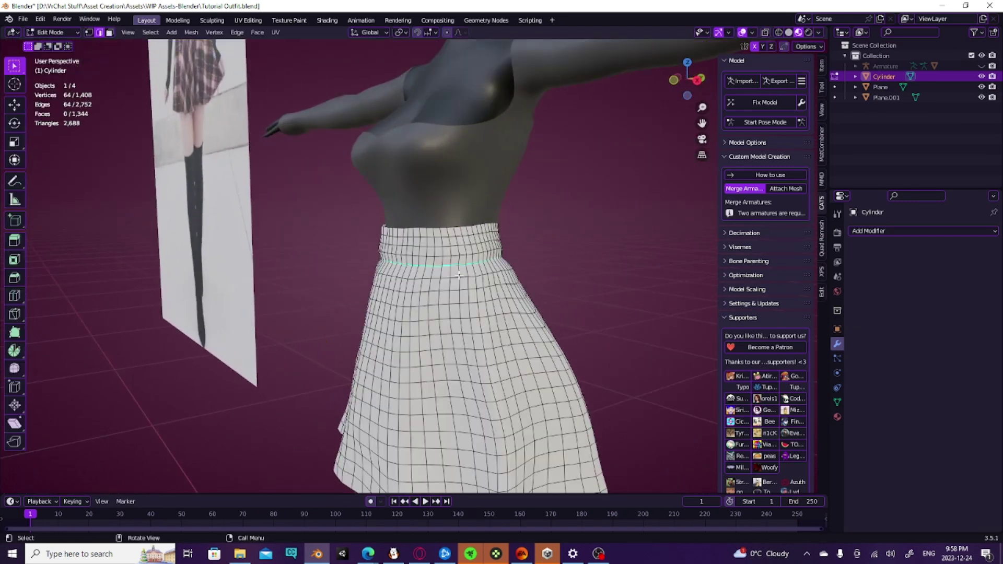
scroll(496, 282, "up", 4)
left_click(532, 260, "alt")
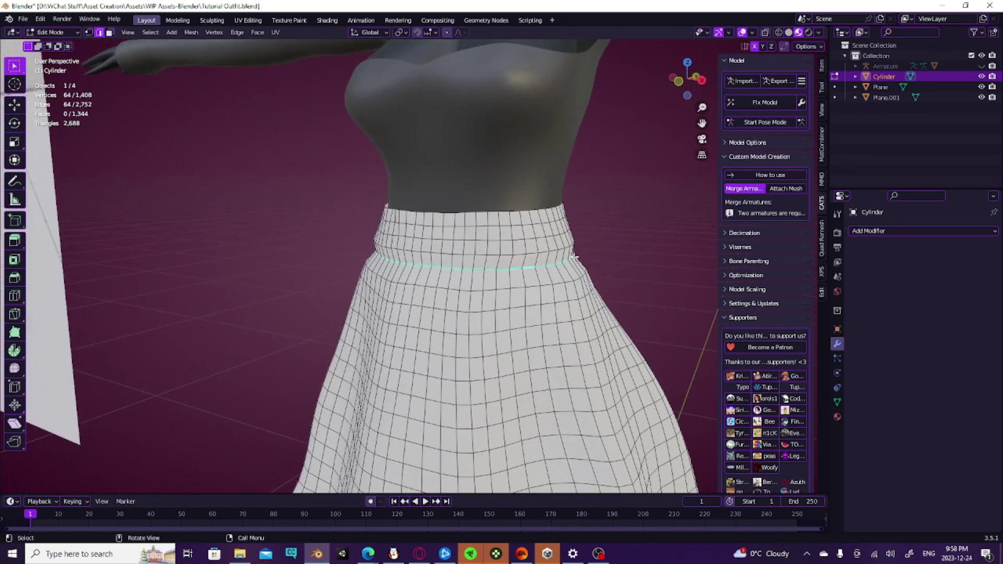
scroll(575, 256, "up", 2)
key("s")
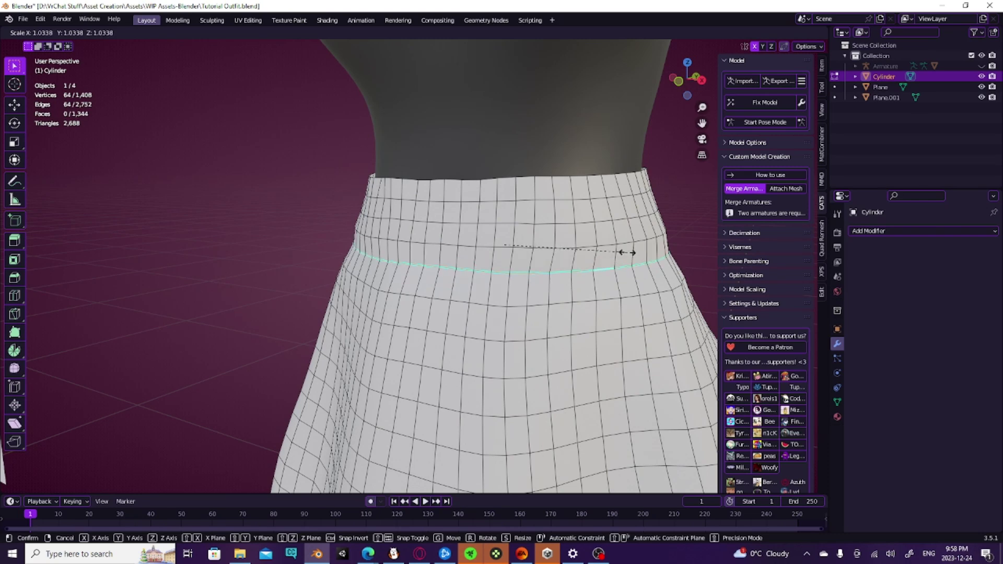
left_click(627, 252)
Add one centred loop cut directly below and one directly above the sharp waistband edge loop
left_click(639, 279)
right_click(642, 264)
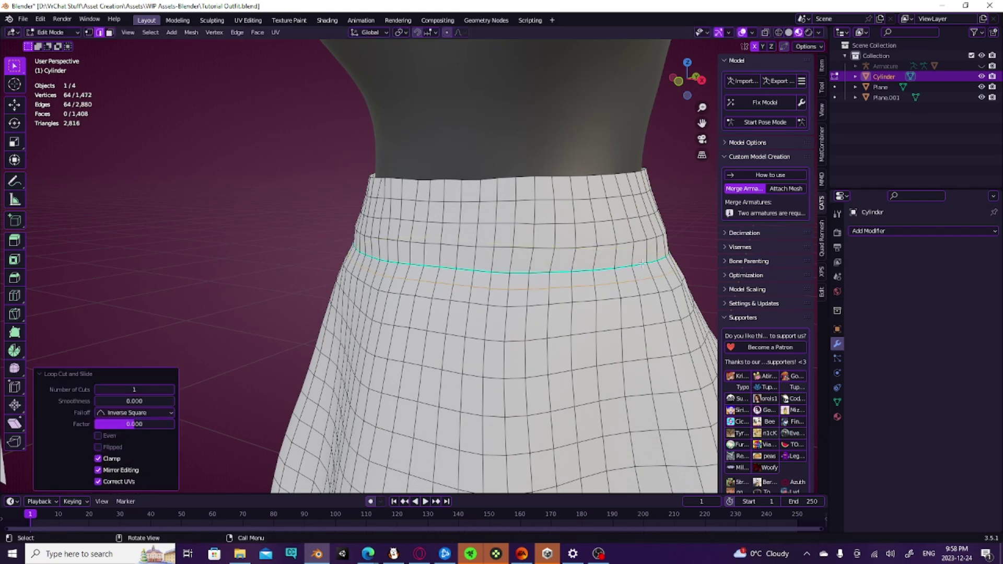
key("ctrl+r")
left_click(637, 254)
right_click(636, 255)
Deselect the mesh, return to Sculpt Mode and examine the waistband seam from several sides
key("ctrl+Tab")
scroll(416, 264, "down", 3)
mouse_move(416, 264)
middle_mouse_down()
mouse_move(501, 257)
mouse_move(548, 273)
mouse_move(481, 257)
middle_mouse_up()
scroll(546, 272, "up", 2)
key("Tab")
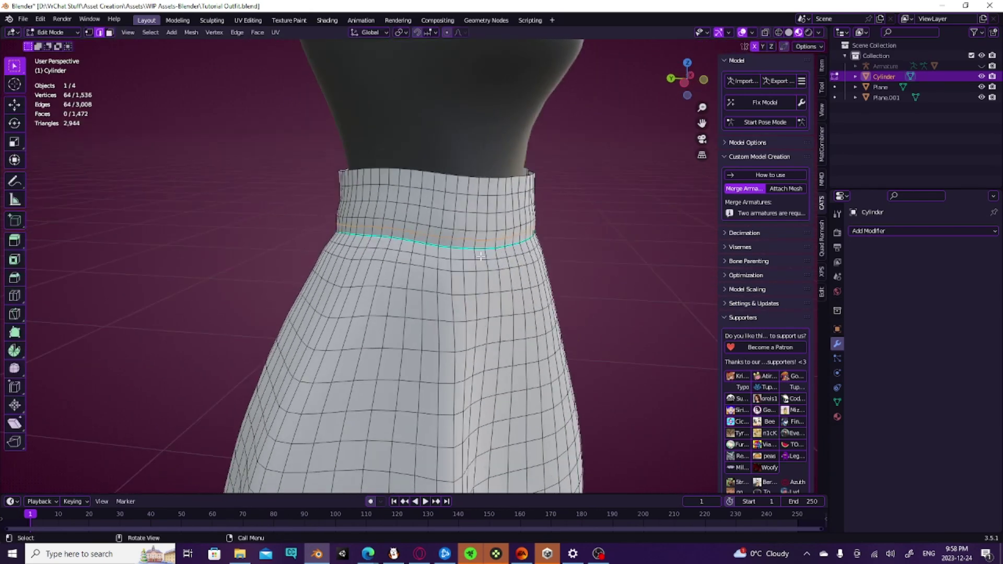
scroll(596, 248, "down", 6)
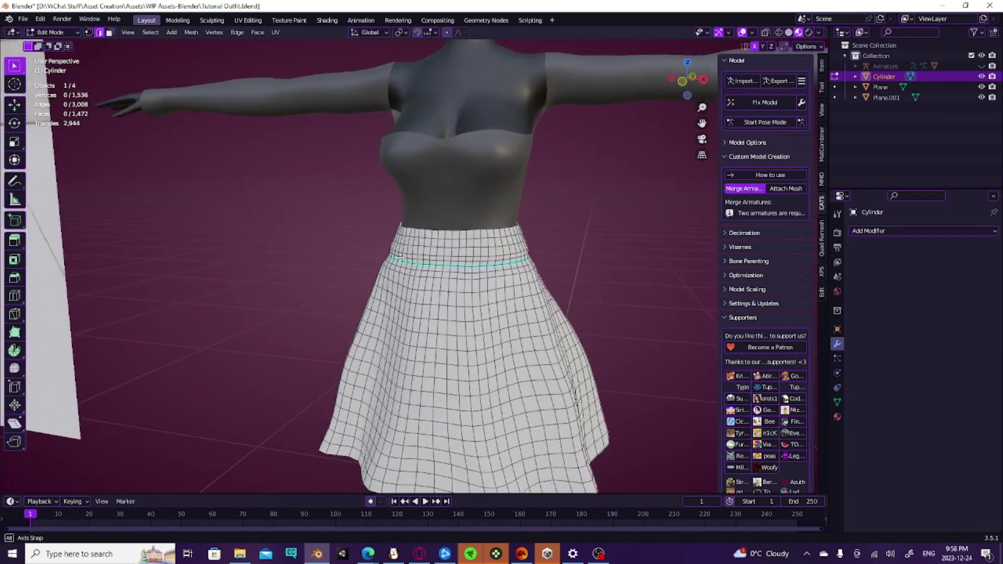
key("ctrl+Tab")
scroll(405, 251, "down", 2)
middle_click_drag(405, 251, 193, 259)
scroll(331, 259, "down", 1)
scroll(330, 258, "up", 5)
middle_click_drag(398, 268, 430, 220)
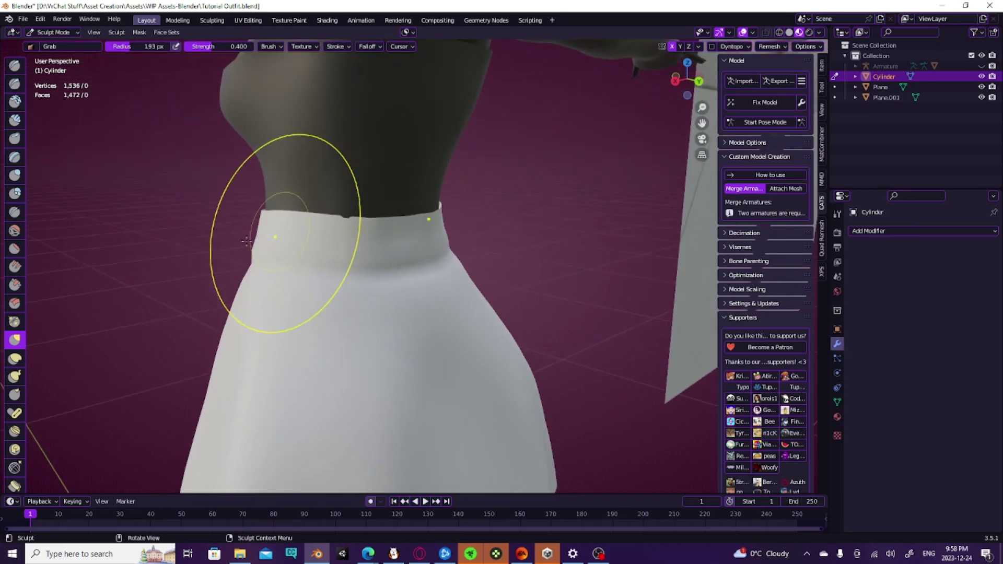
Check the waistband's top edge from the sides and back with the Smooth and Grab brushes
left_click(14, 231)
scroll(392, 251, "up", 2)
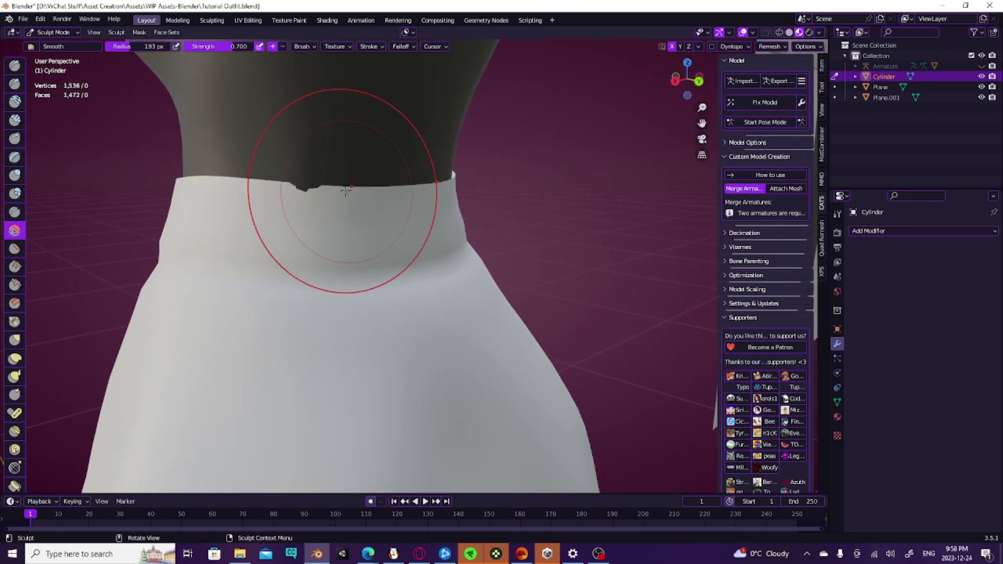
middle_click_drag(217, 193, 396, 196)
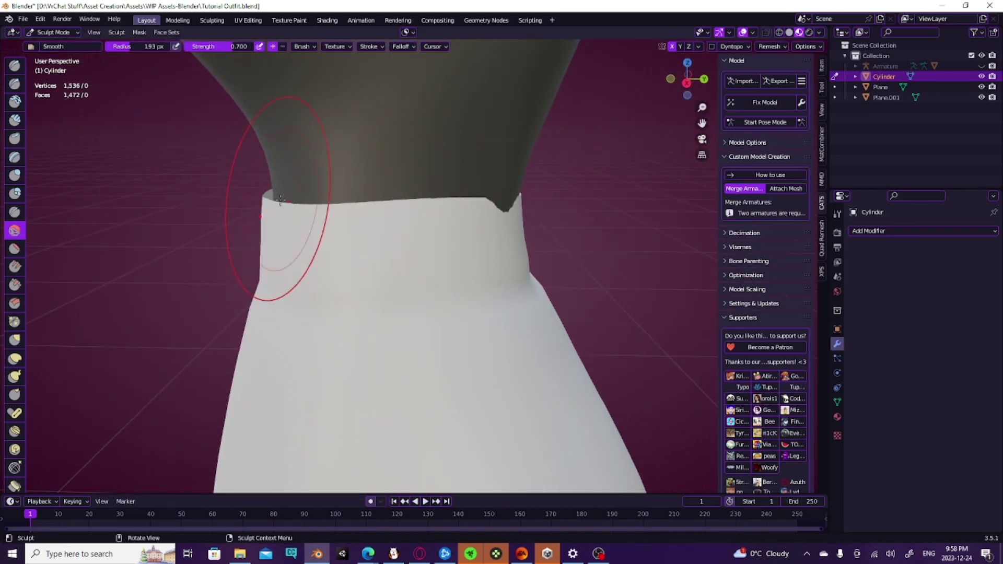
middle_click_drag(281, 200, 715, 216)
scroll(410, 170, "up", 1)
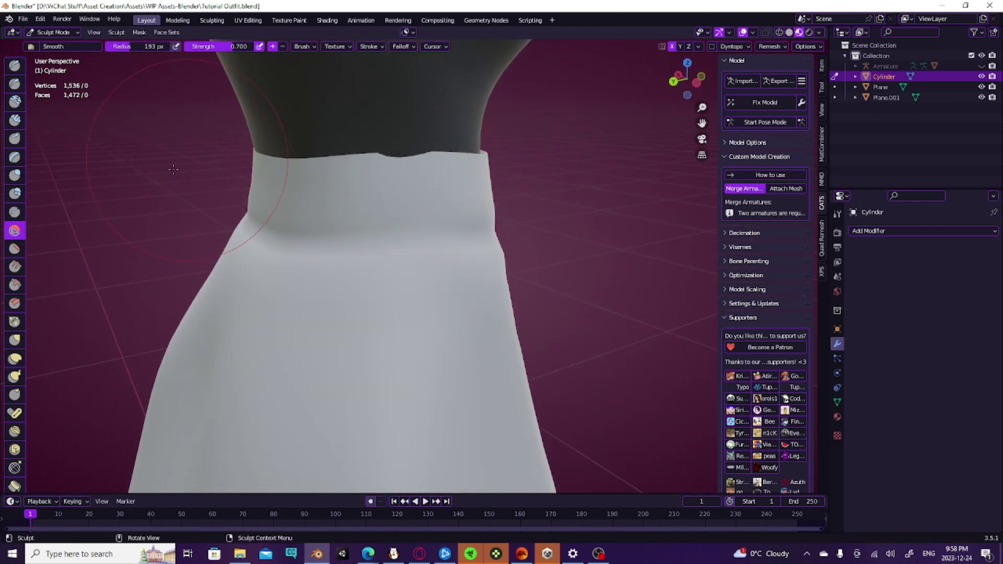
left_click(14, 340)
middle_click_drag(219, 314, 394, 277)
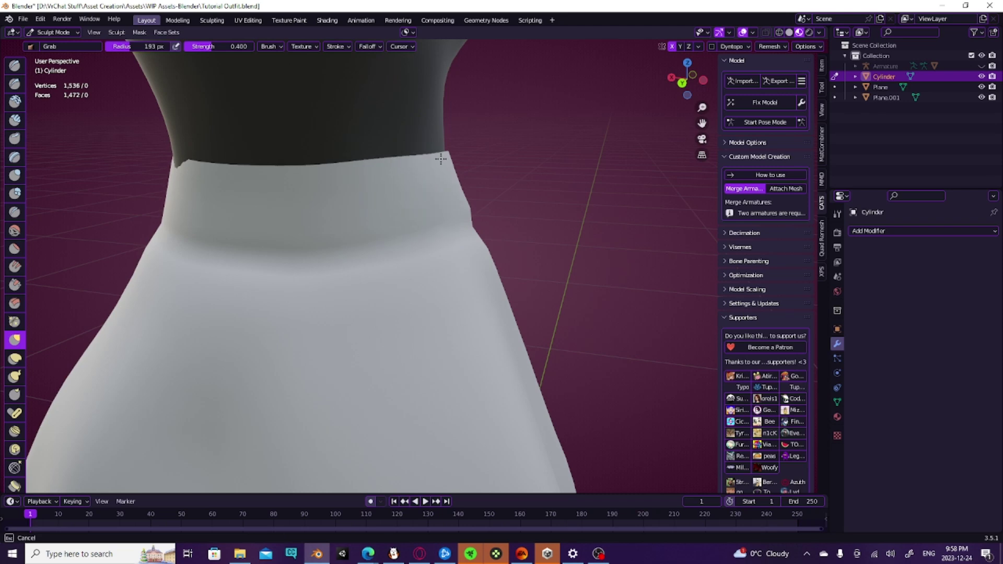
middle_click_drag(137, 167, 157, 163)
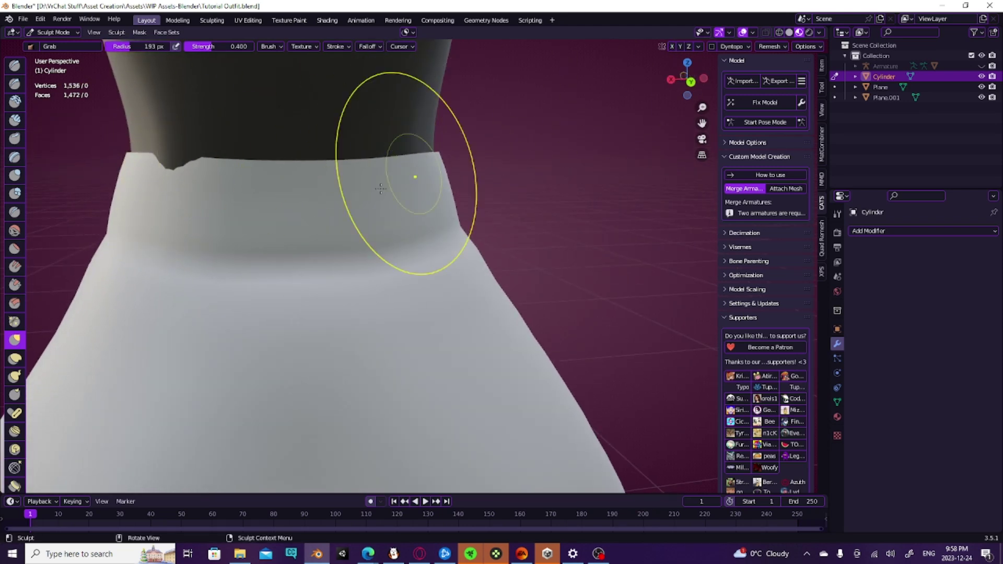
mouse_move(380, 190)
middle_mouse_down()
mouse_move(447, 212)
mouse_move(459, 202)
mouse_move(557, 226)
mouse_move(606, 195)
mouse_move(580, 226)
mouse_move(370, 280)
mouse_move(428, 287)
mouse_move(109, 101)
middle_mouse_up()
scroll(560, 230, "down", 7)
scroll(431, 289, "down", 2)
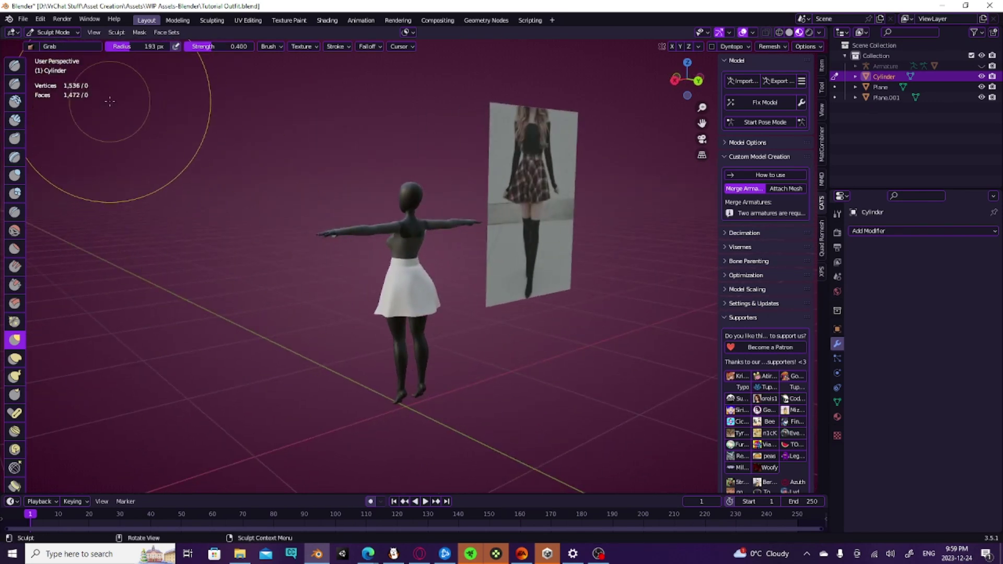
Switch to Object Mode, deselect the skirt and compare its overall shape with the reference image from several angles
left_click(45, 35)
left_click(52, 57)
left_click(48, 30)
left_click(49, 45)
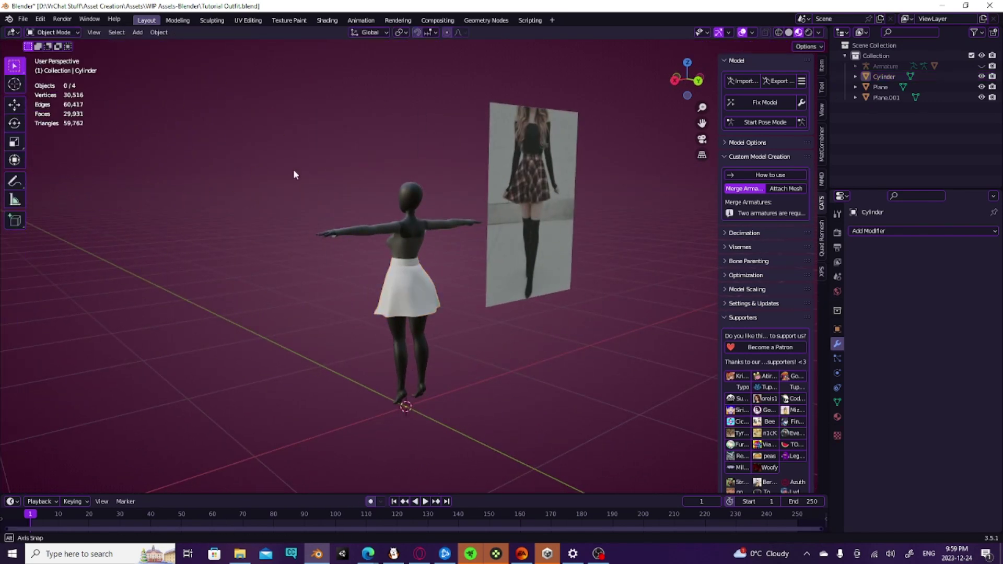
middle_click_drag(293, 169, 559, 206)
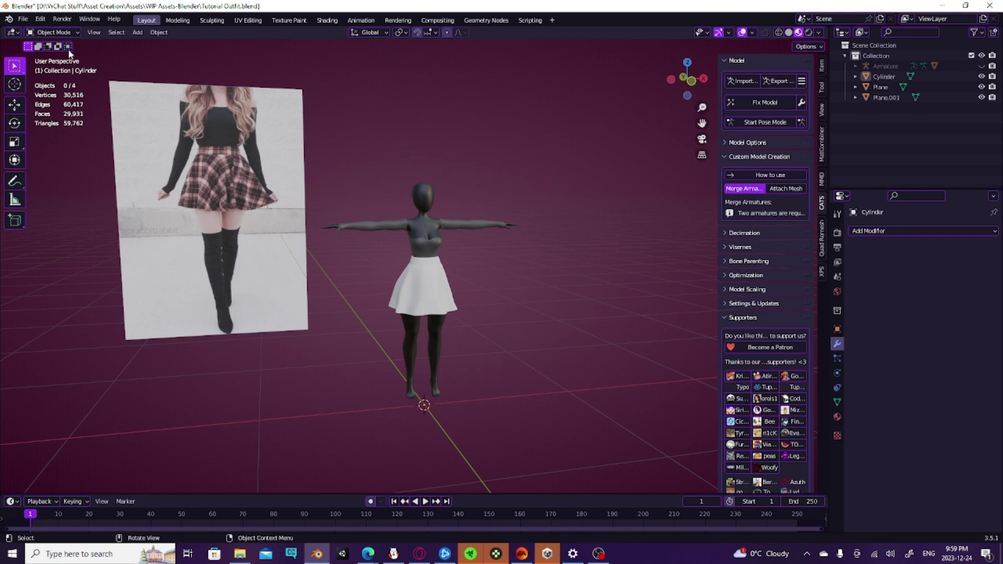
middle_click_drag(351, 241, 209, 235)
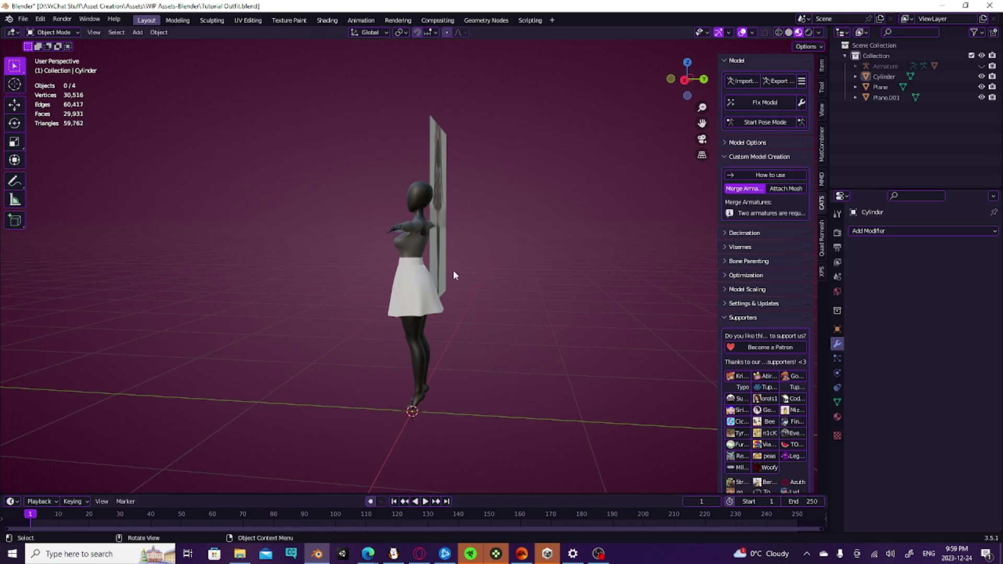
middle_click_drag(594, 285, 484, 332)
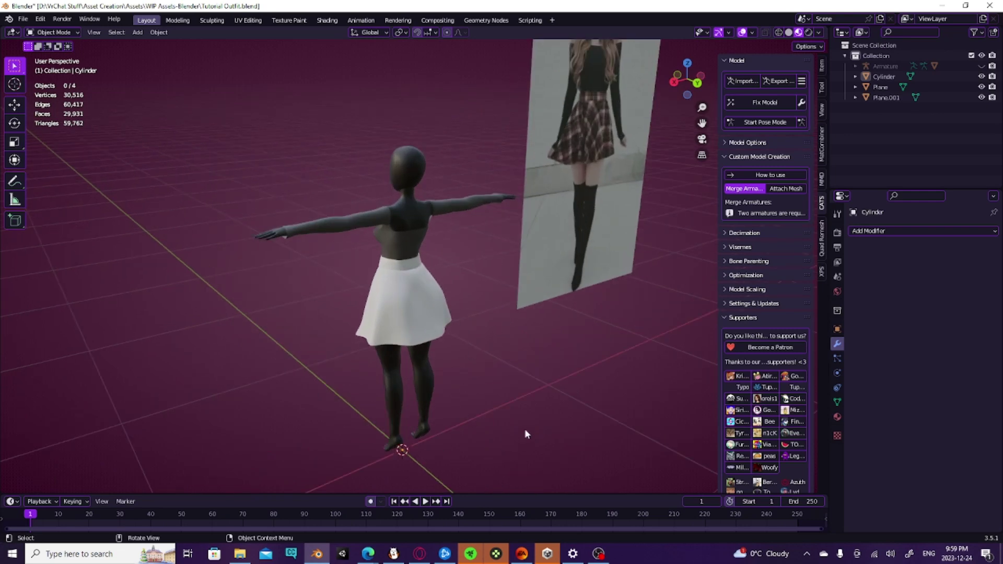
middle_click_drag(526, 434, 614, 214)
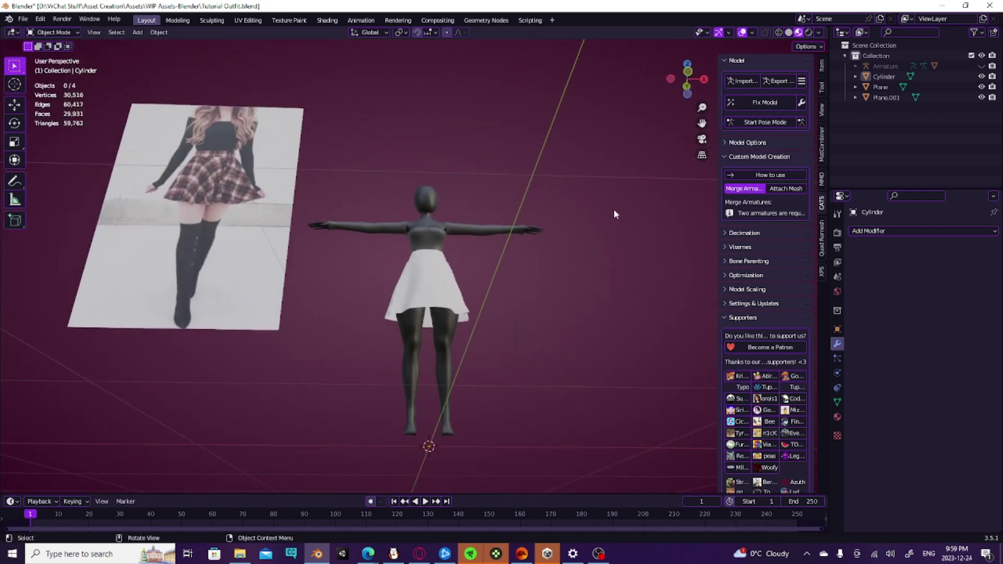
middle_click_drag(557, 231, 506, 330)
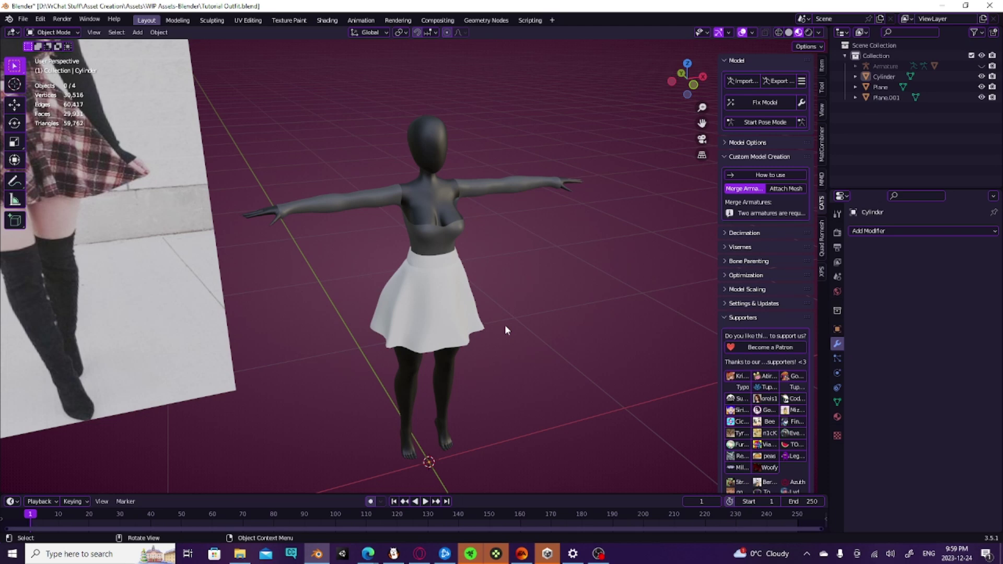
middle_click_drag(506, 324, 604, 247)
scroll(490, 237, "down", 1)
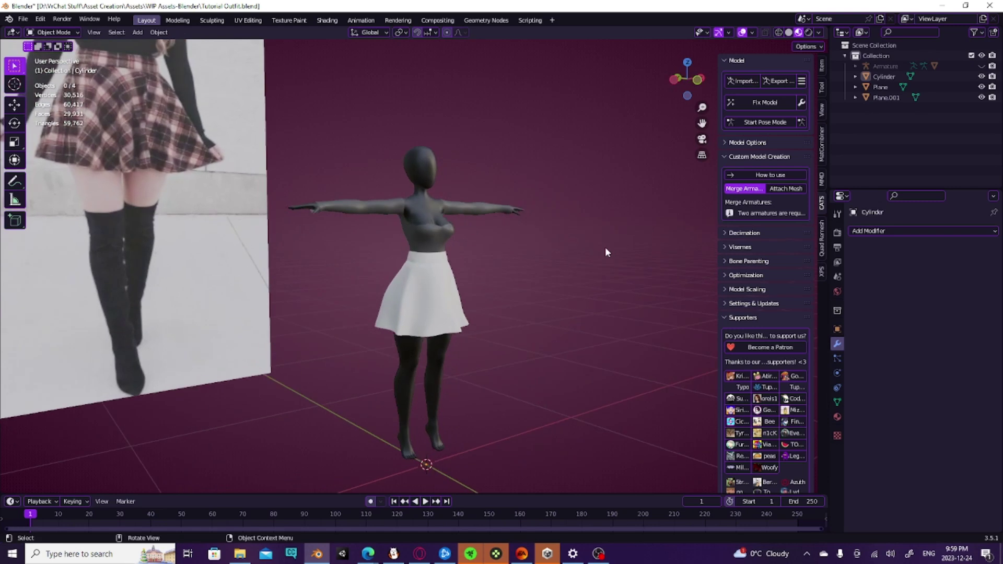
scroll(559, 251, "up", 3)
middle_click_drag(531, 255, 632, 281)
Select the skirt, look over its mesh in Edit Mode and switch it to Sculpt Mode
left_click(443, 282)
middle_click_drag(443, 283, 343, 291)
key("Tab")
scroll(522, 281, "up", 2)
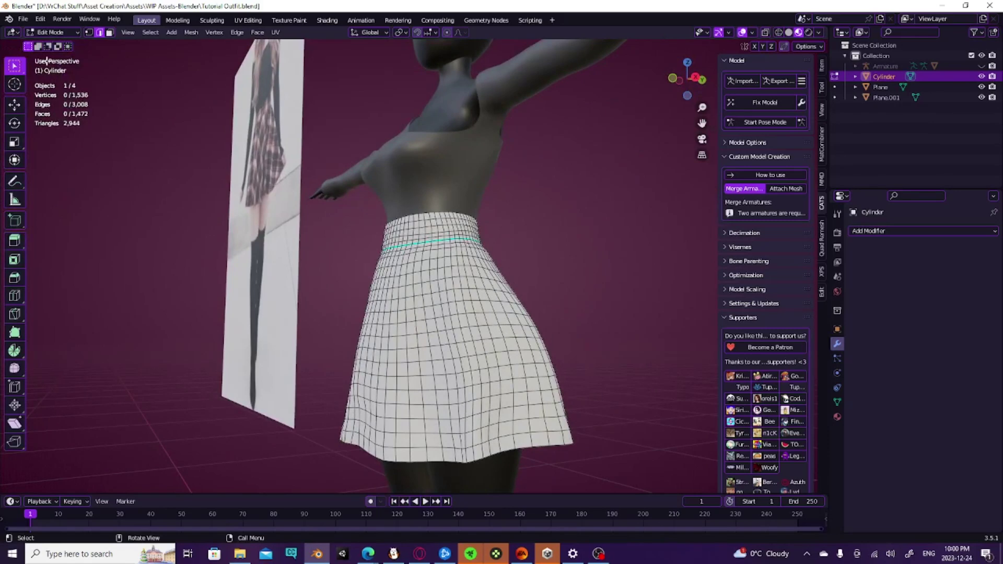
key("Tab")
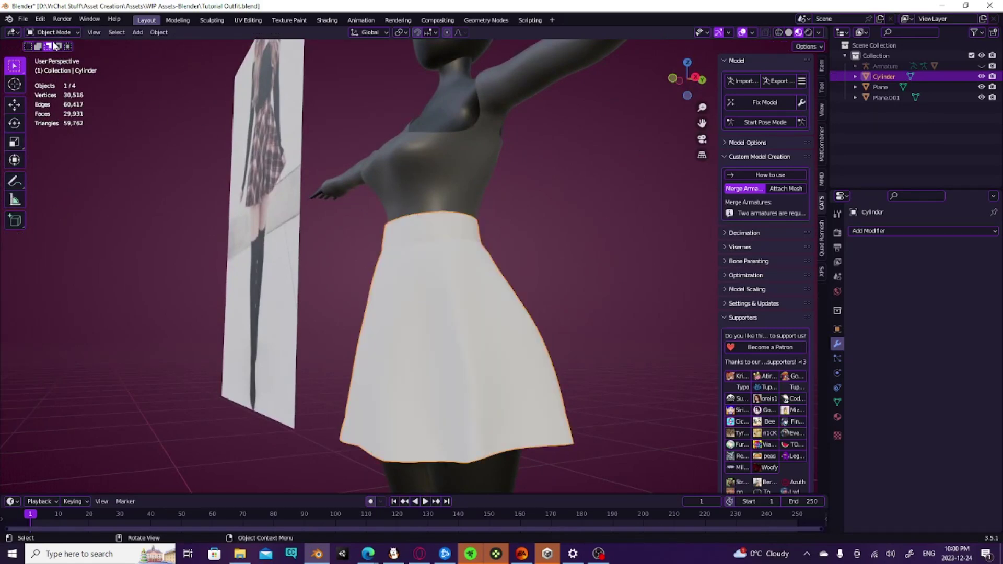
left_click(57, 32)
left_click(40, 69)
Reshape the front of the skirt below the waistband from both sides with the Grab brush
mouse_move(345, 219)
middle_mouse_down()
mouse_move(446, 265)
mouse_move(508, 265)
middle_mouse_up()
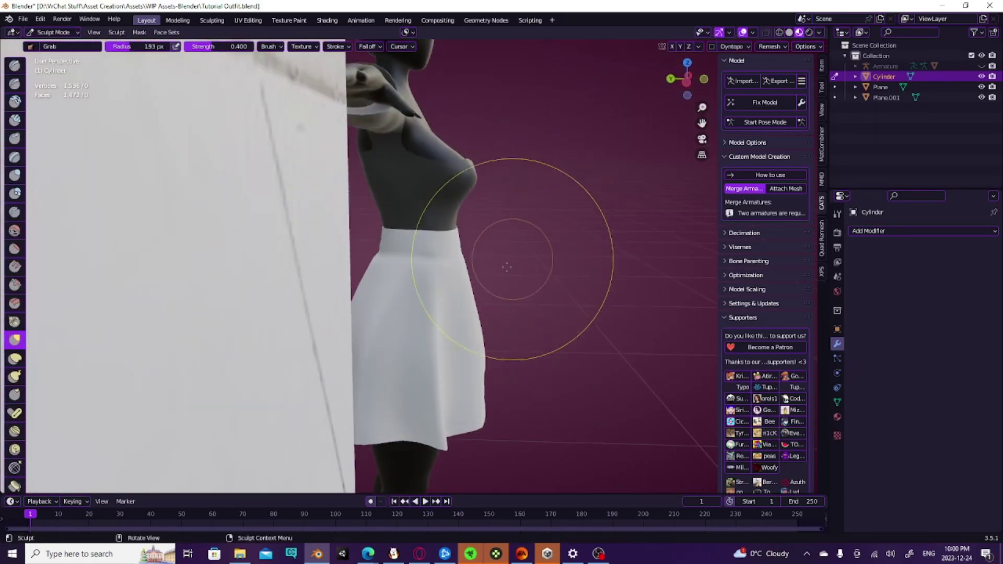
scroll(507, 293, "up", 2)
left_click_drag(484, 299, 470, 307)
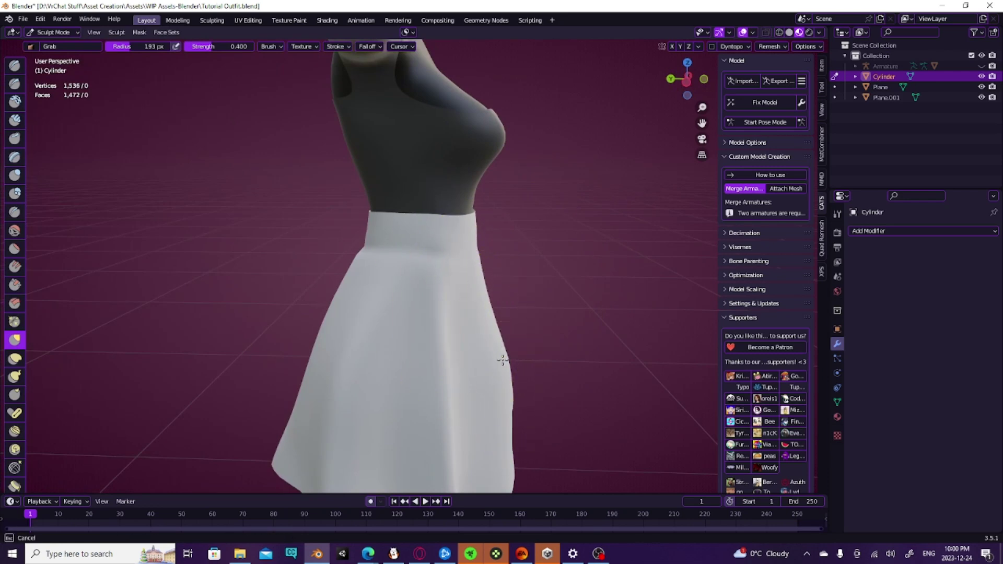
mouse_move(467, 375)
middle_mouse_down()
mouse_move(492, 442)
mouse_move(504, 429)
mouse_move(366, 333)
middle_mouse_up()
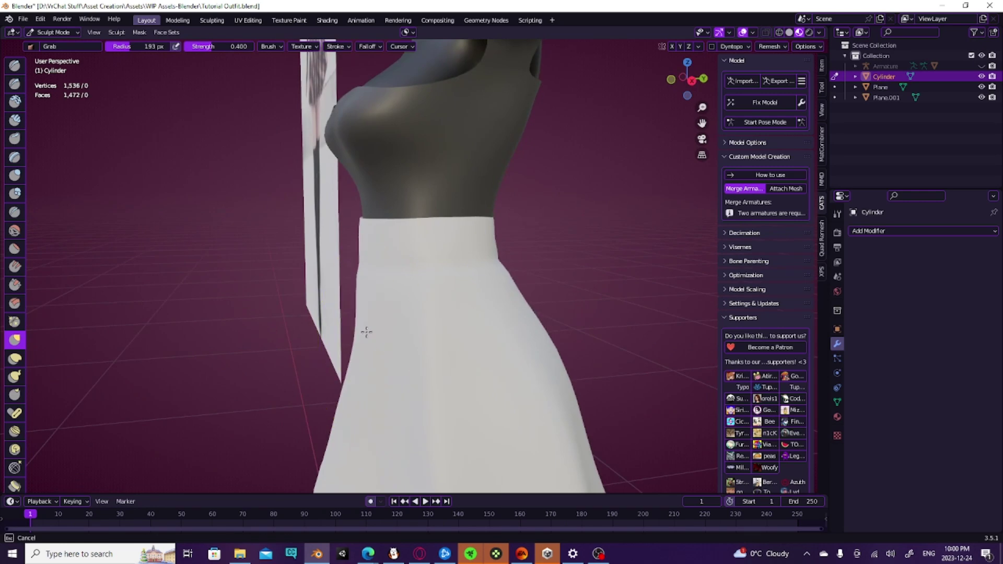
left_click_drag(371, 302, 336, 256)
Pull the front of the skirt outward over the thigh where the body pokes through, using the Grab brush
mouse_move(335, 256)
middle_mouse_down()
mouse_move(438, 253)
mouse_move(502, 313)
mouse_move(545, 435)
mouse_move(497, 398)
mouse_move(484, 421)
middle_mouse_up()
scroll(483, 422, "up", 2)
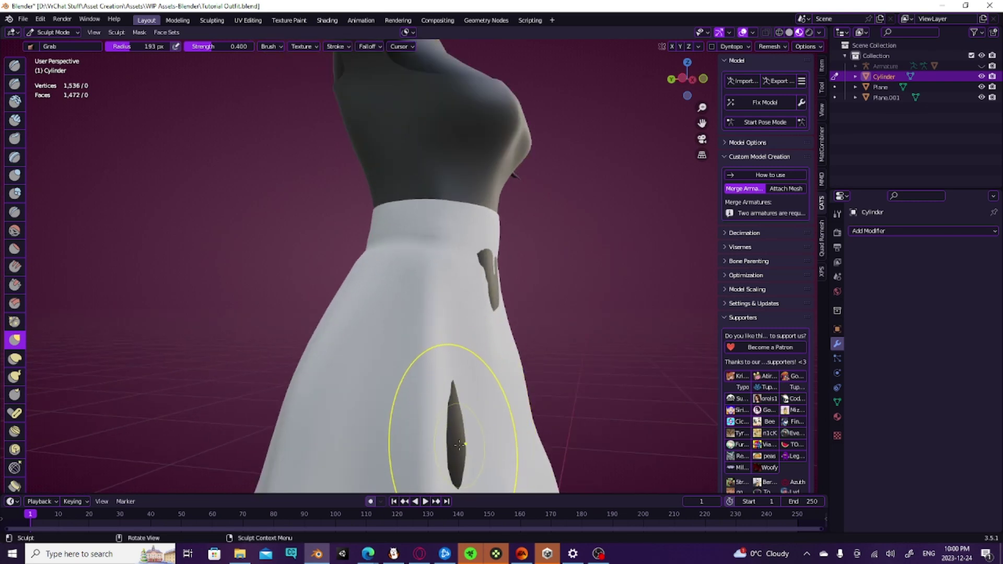
left_click_drag(451, 435, 468, 434)
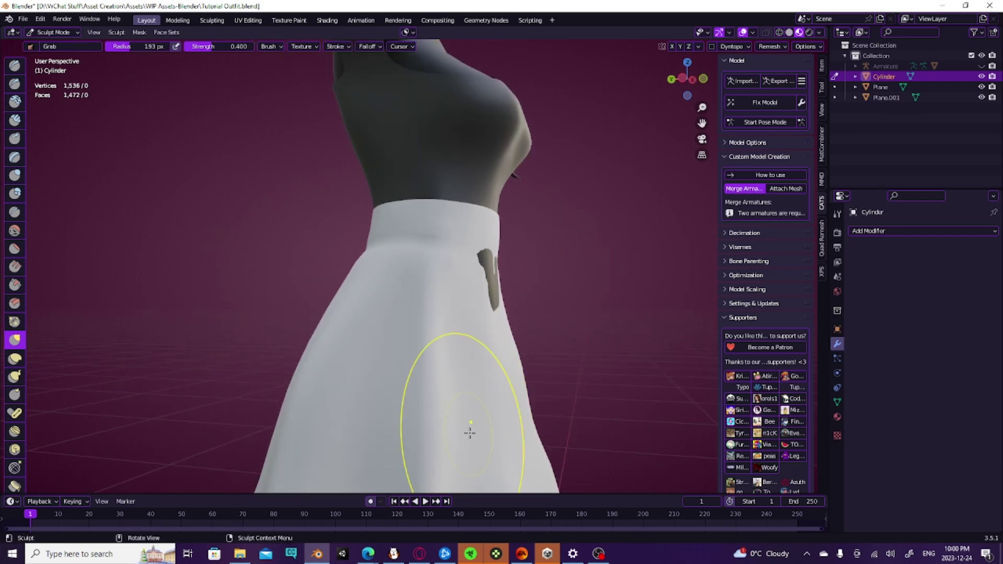
Pull the side of the skirt outward just below the waistband to cover the body clipping through at the hip
mouse_move(470, 432)
middle_mouse_down()
mouse_move(532, 313)
mouse_move(517, 290)
mouse_move(499, 313)
mouse_move(465, 315)
mouse_move(455, 347)
mouse_move(501, 365)
mouse_move(526, 412)
mouse_move(575, 367)
middle_mouse_up()
scroll(465, 316, "down", 5)
key("Tab")
key("Tab")
scroll(454, 297, "up", 6)
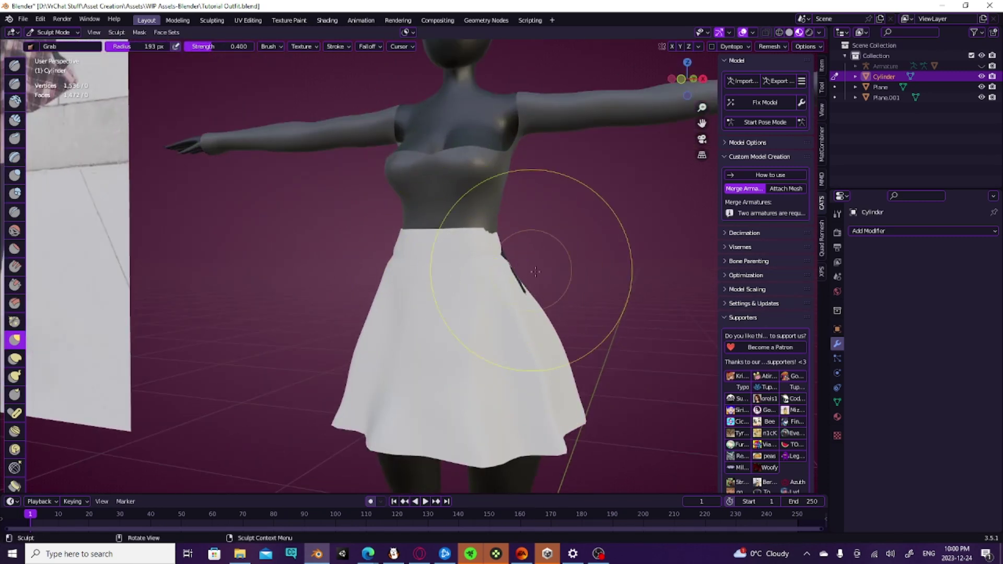
scroll(535, 271, "up", 4)
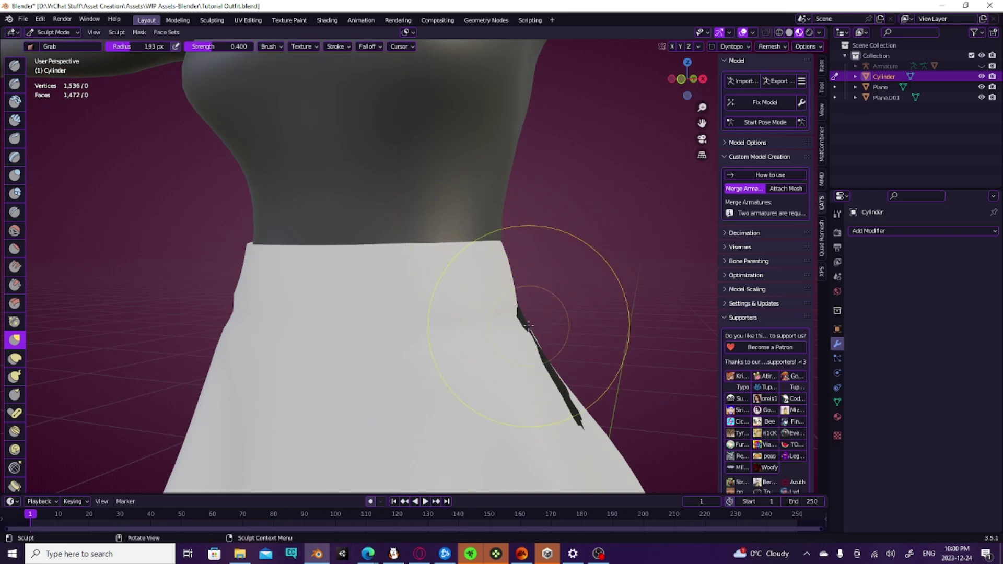
mouse_move(528, 331)
middle_mouse_down()
mouse_move(494, 408)
mouse_move(467, 400)
middle_mouse_up()
scroll(467, 366, "up", 6)
mouse_move(472, 298)
left_mouse_down()
mouse_move(501, 298)
mouse_move(511, 260)
left_mouse_up()
Compare the skirt's silhouette with the plaid skirt reference in the front orthographic view
scroll(486, 407, "down", 7)
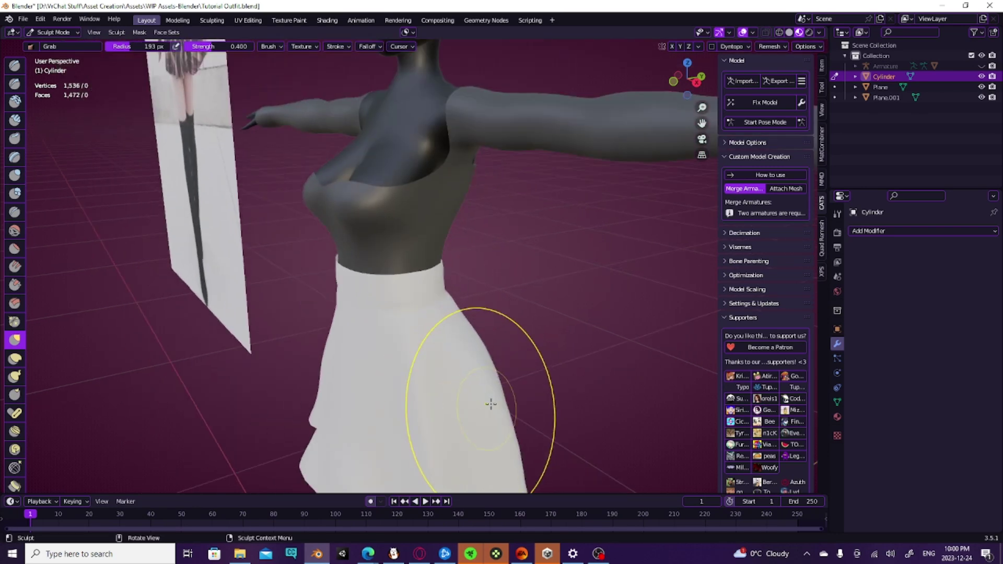
middle_click_drag(492, 404, 560, 361)
key("KP_1")
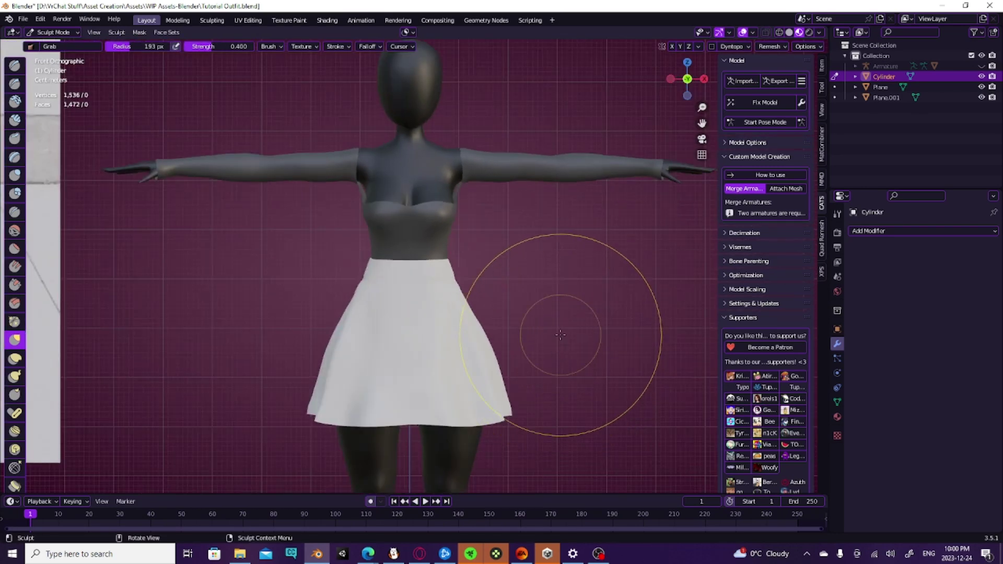
scroll(558, 339, "down", 3)
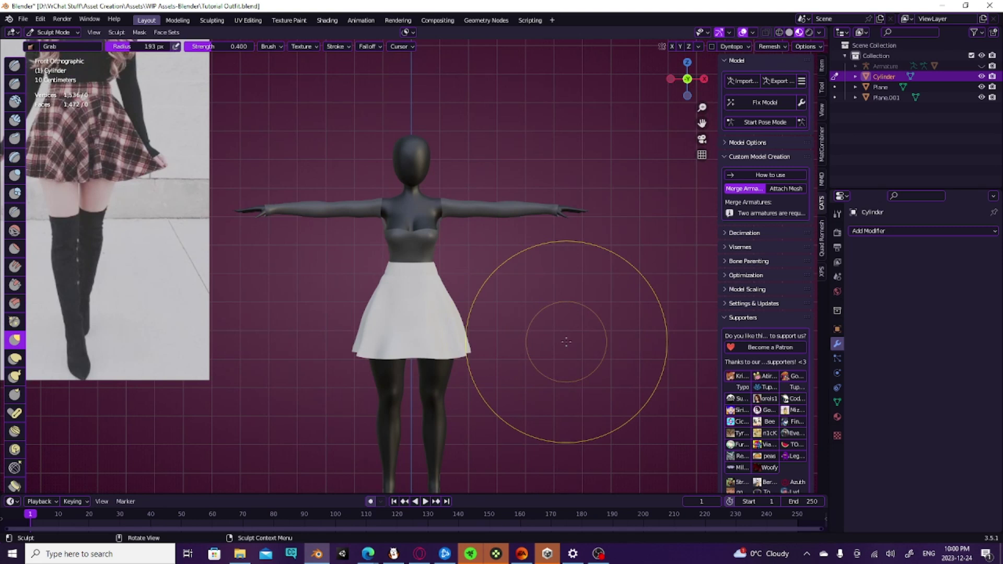